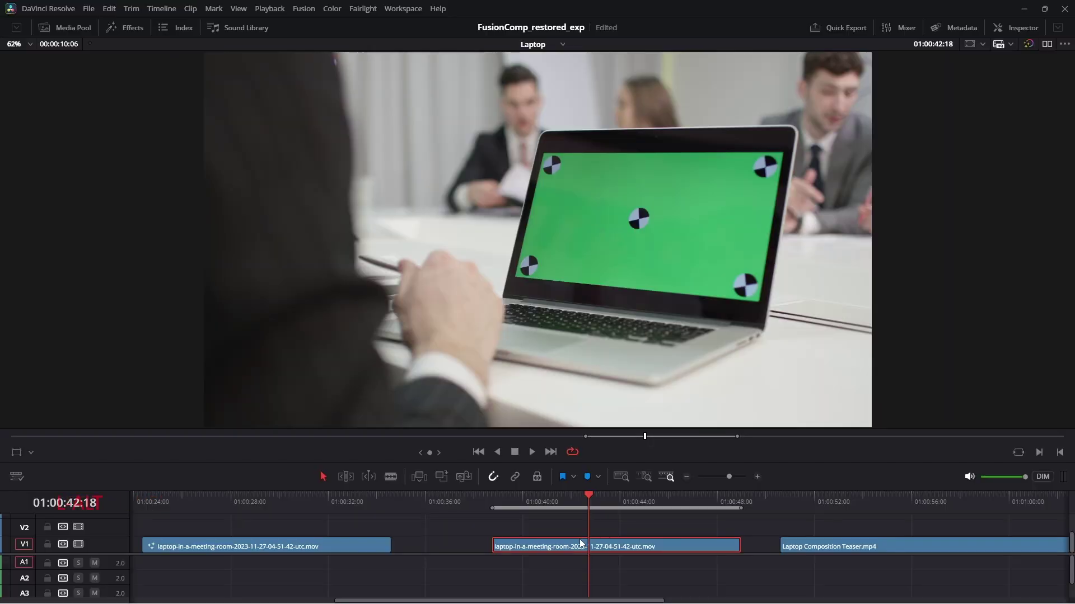
Open the laptop meeting-room clip in the Fusion page and add a Planar Tracker node to the composition.
scroll(580, 549, down, 2)
scroll(635, 539, up, 2)
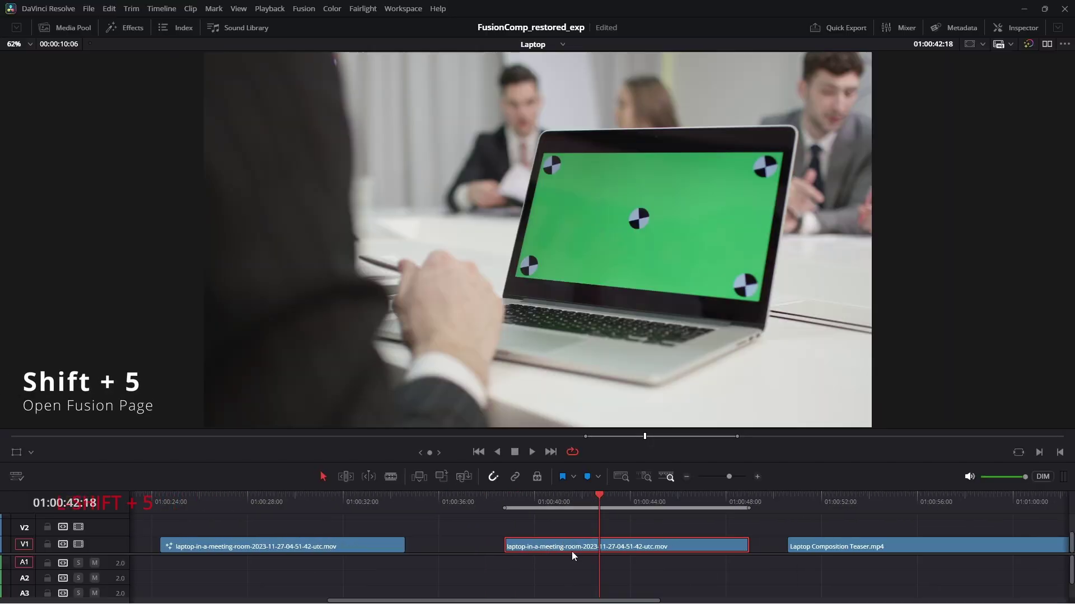
click(403, 483)
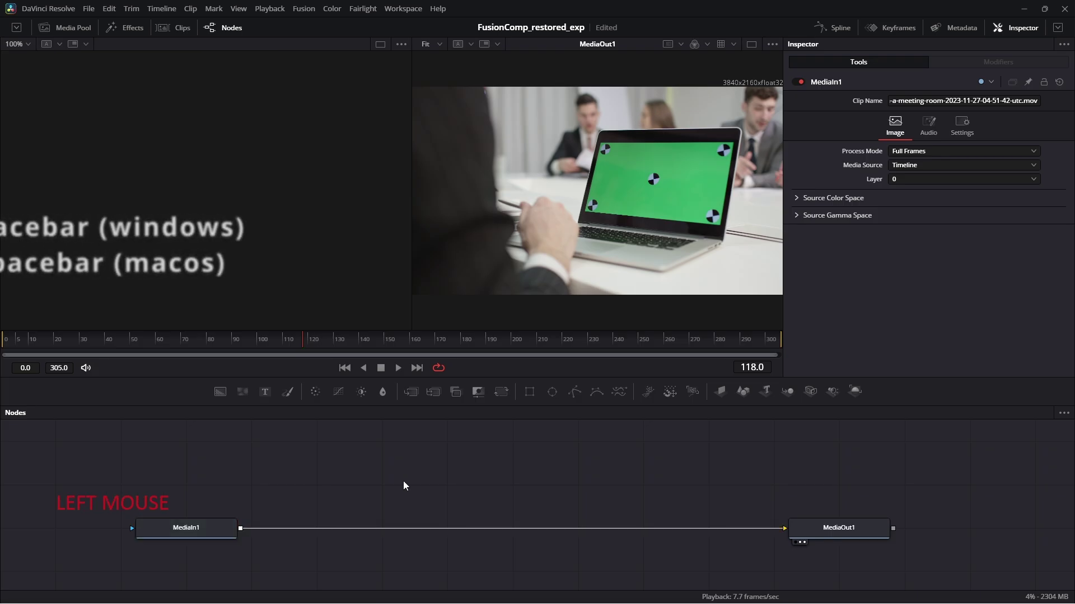
key(ctrl+space)
text(trac)
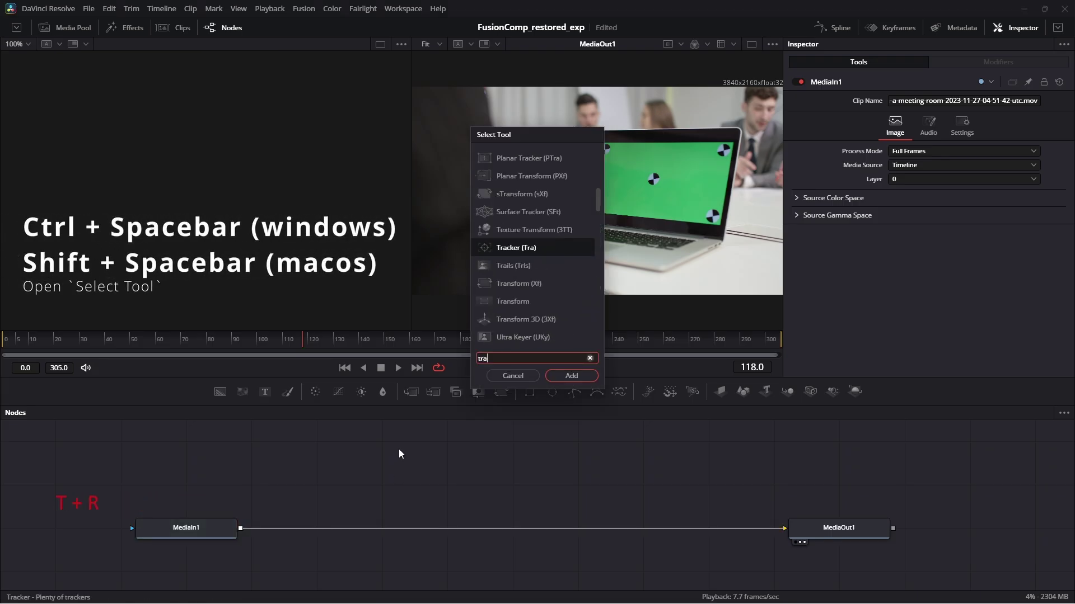
click(520, 194)
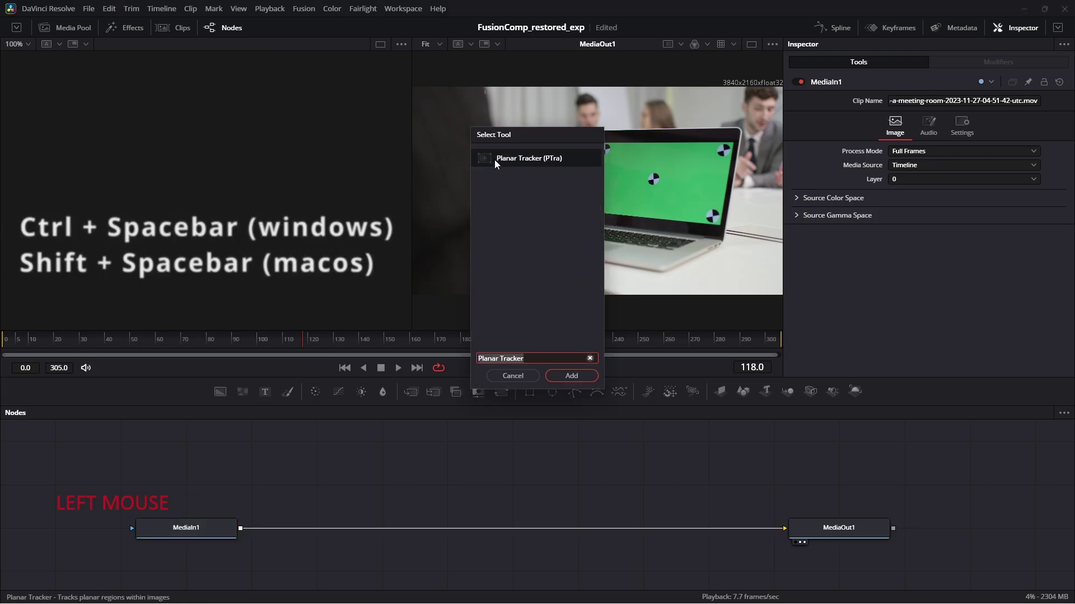
click(571, 376)
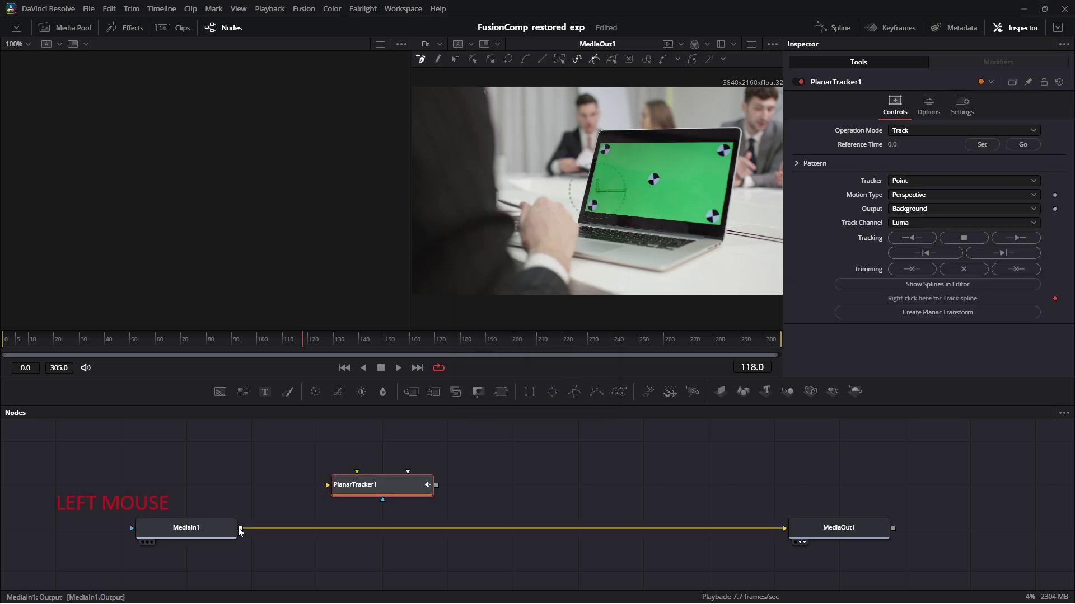
Connect MediaIn1 to the Background input of PlanarTracker1, the input containing the region to track.
drag(240, 530, 271, 499)
drag(344, 476, 350, 509)
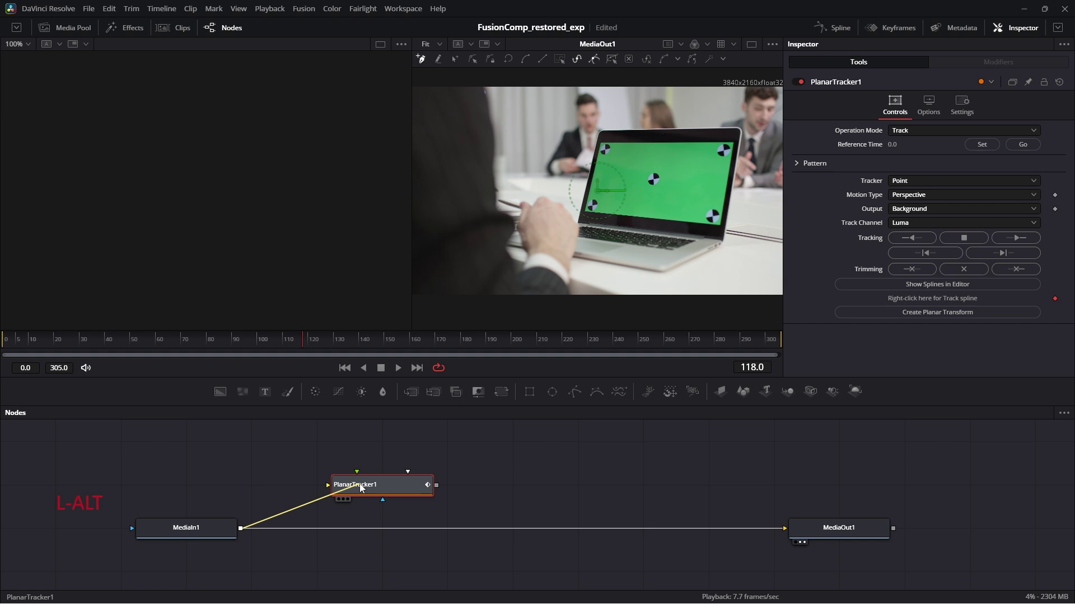
drag(360, 488, 361, 487)
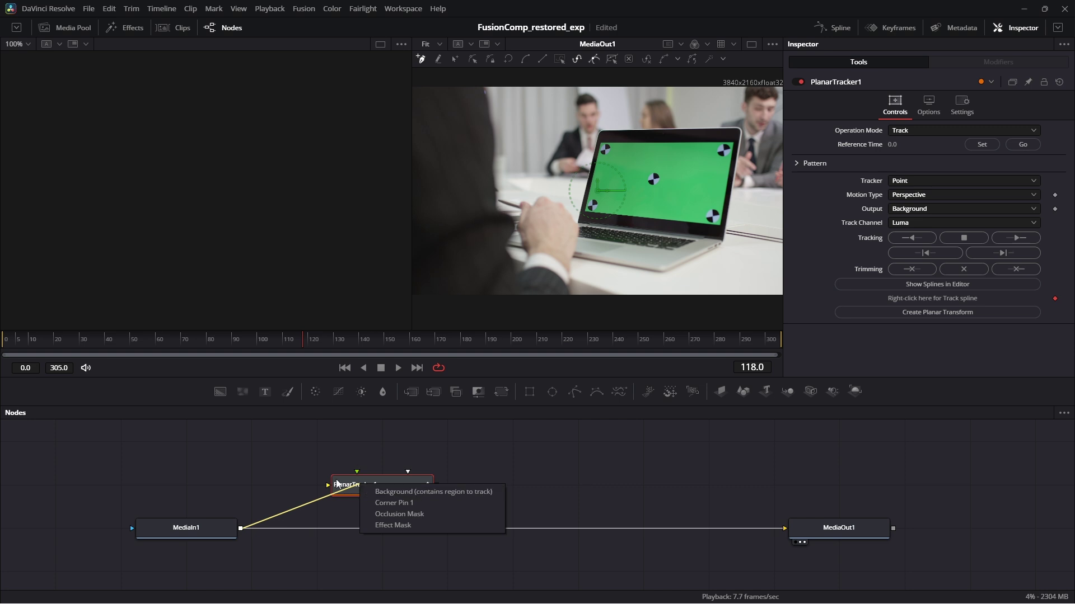
click(407, 496)
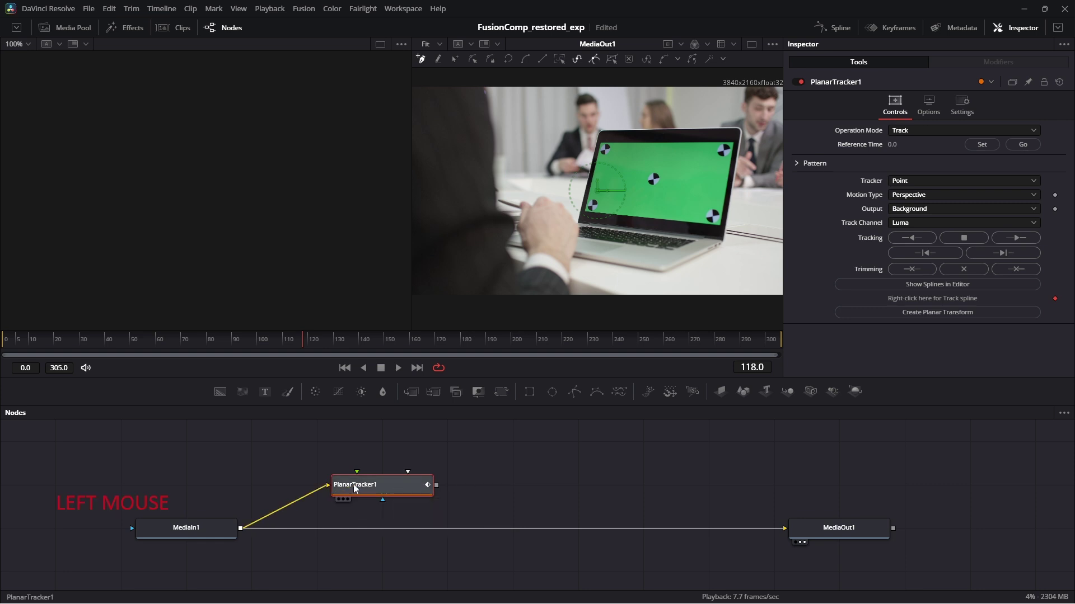
Show PlanarTracker1 in the empty viewer, enlarge that viewer and go to frame 0.
drag(397, 492, 462, 492)
key(1)
drag(412, 255, 611, 254)
click(2, 340)
mouse_move(3, 340)
mouse_down()
mouse_move(446, 361)
mouse_move(2, 349)
mouse_up()
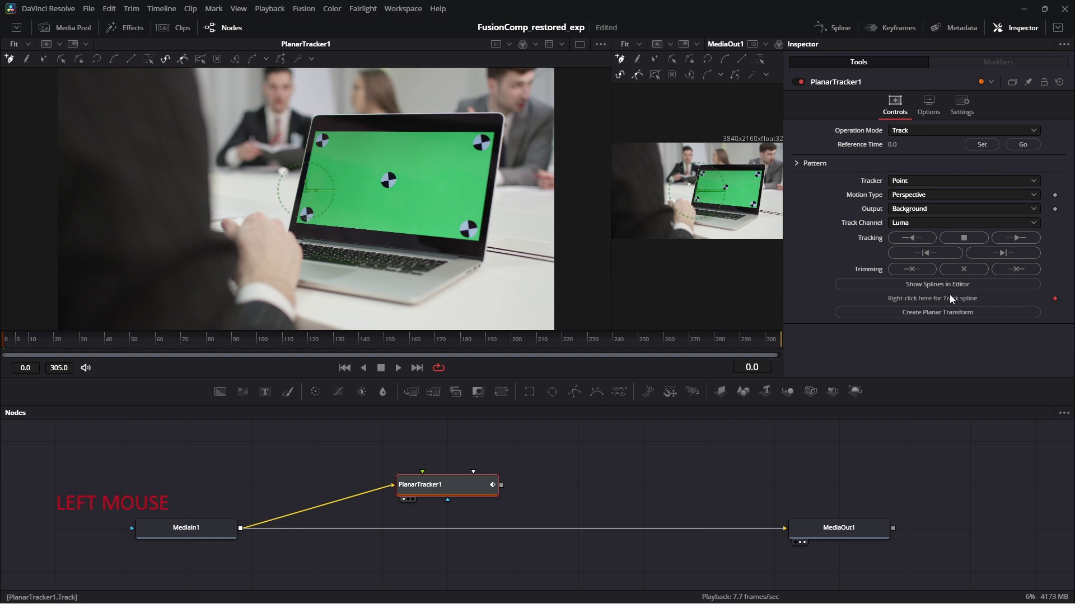
Start the tracking outline with points on the green screen's lower-left and upper-left corners.
scroll(475, 179, up, 6)
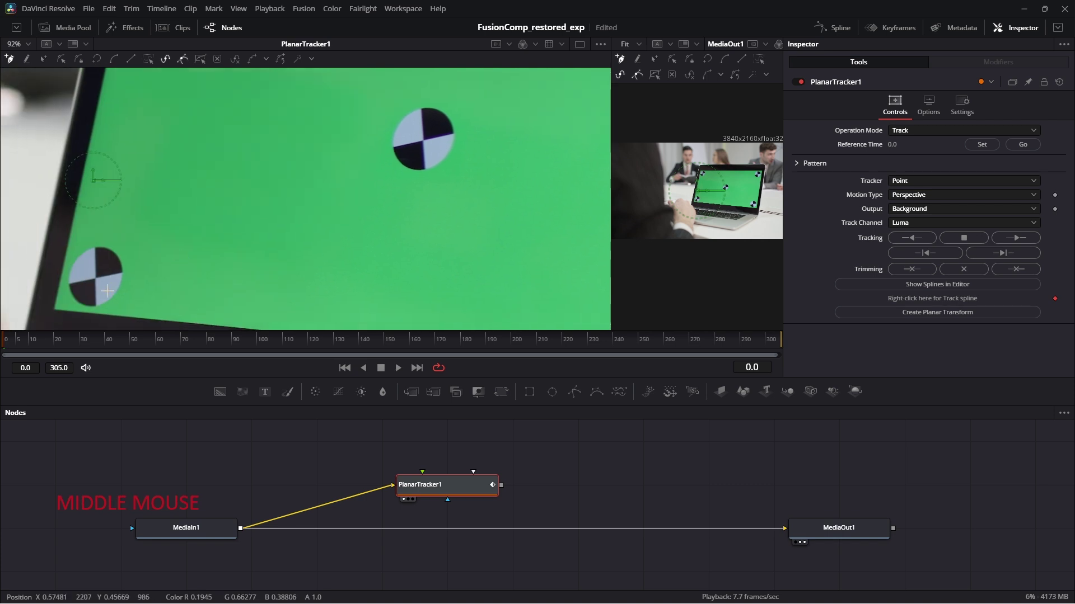
scroll(150, 195, down, 5)
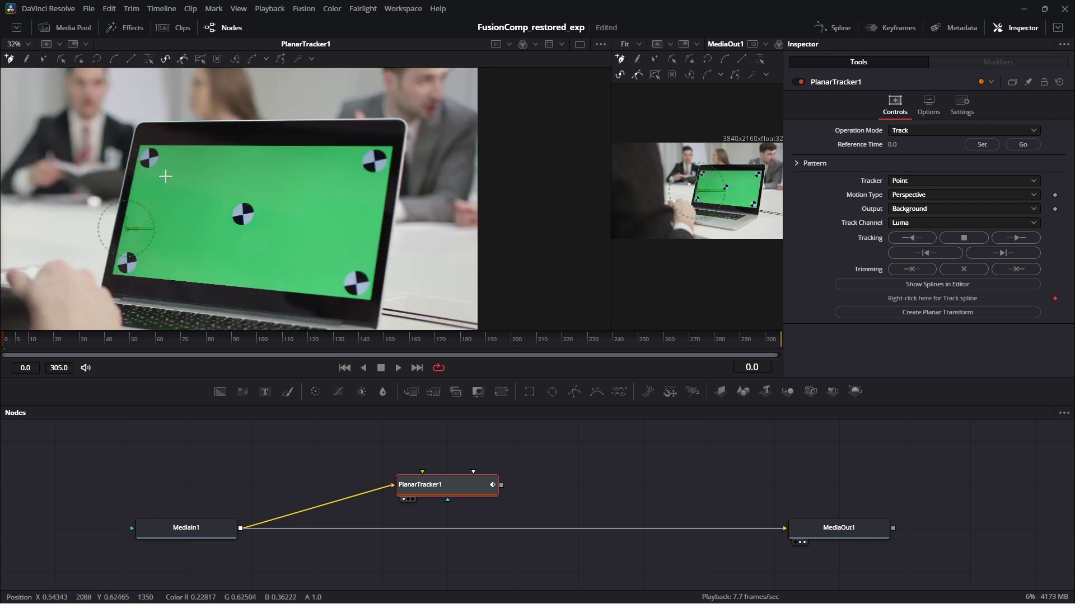
scroll(115, 236, up, 8)
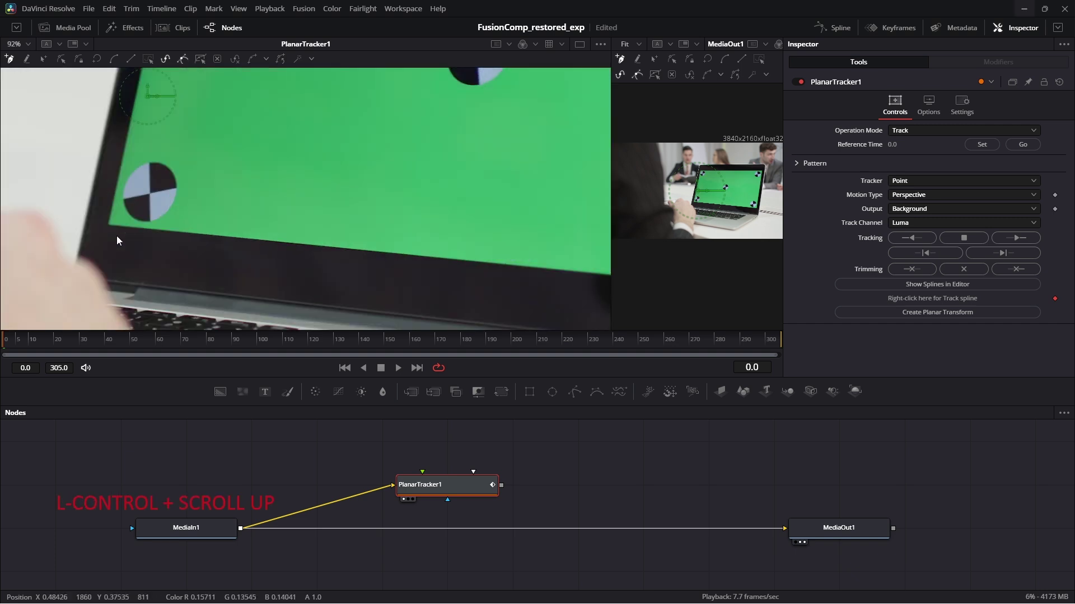
click(100, 202)
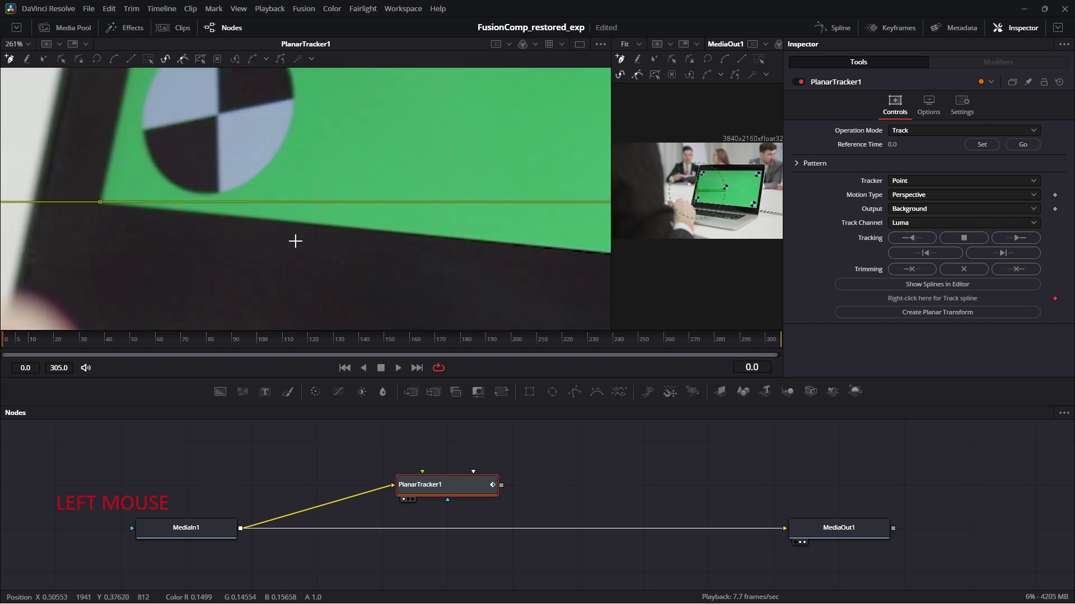
drag(537, 242, 120, 230)
drag(476, 314, 271, 234)
scroll(271, 234, down, 7)
scroll(174, 121, up, 5)
scroll(217, 193, up, 7)
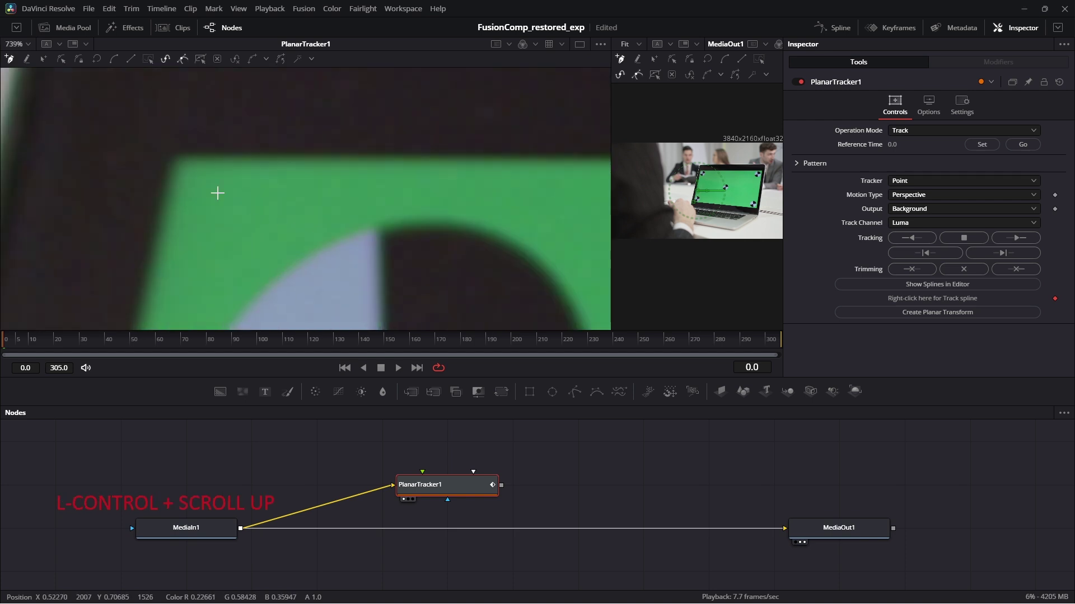
click(173, 153)
Add outline points on the green screen's upper-right and lower-right corners and close the shape at its first point.
scroll(360, 185, down, 7)
drag(565, 193, 245, 183)
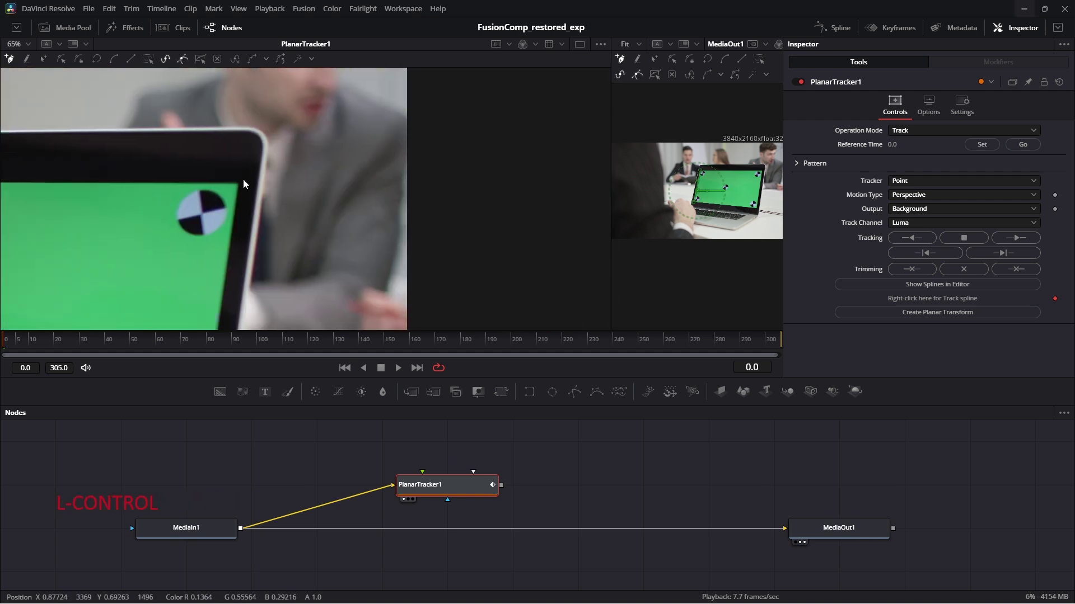
scroll(245, 183, up, 7)
click(181, 247)
scroll(216, 252, down, 5)
drag(216, 251, 336, 153)
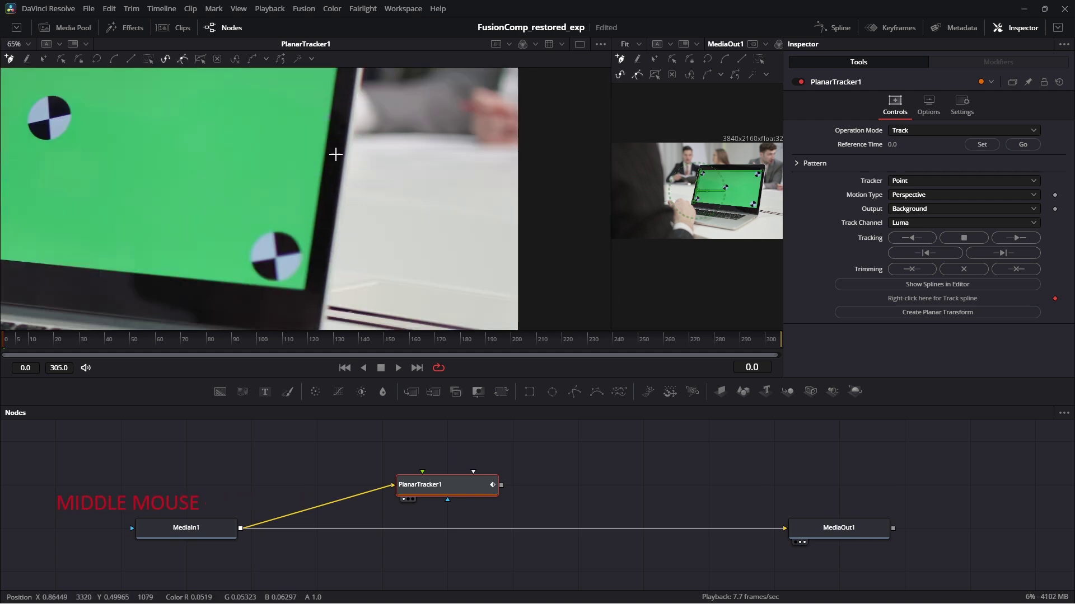
scroll(309, 218, up, 4)
drag(275, 113, 317, 267)
click(317, 266)
scroll(286, 282, down, 5)
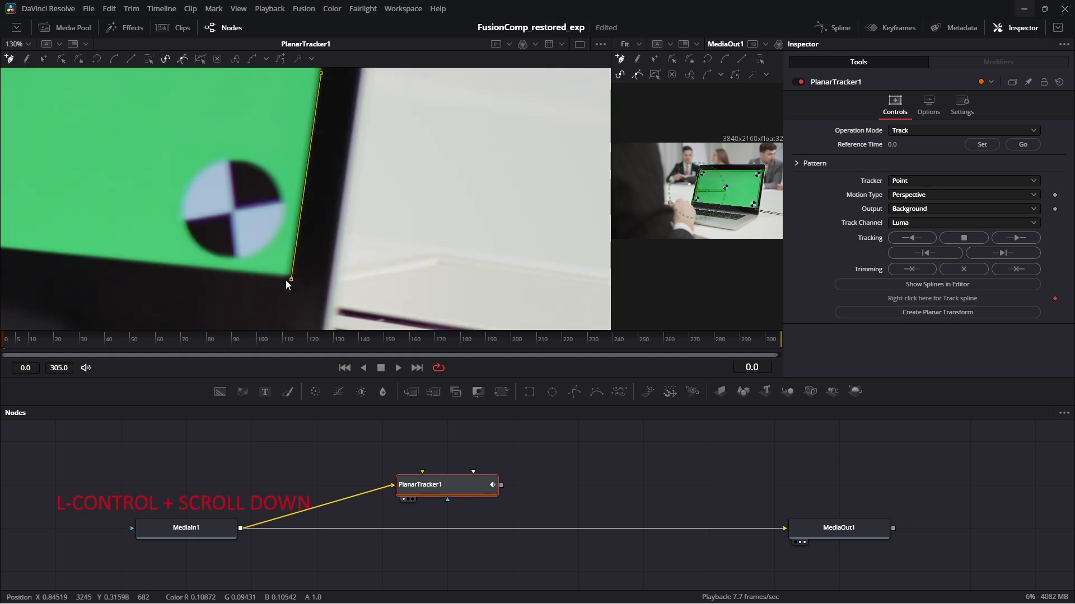
drag(128, 212, 487, 202)
drag(65, 185, 208, 207)
click(58, 217)
Refine the outline point at the green screen's lower-left corner so it sits exactly on the edge.
scroll(55, 216, up, 10)
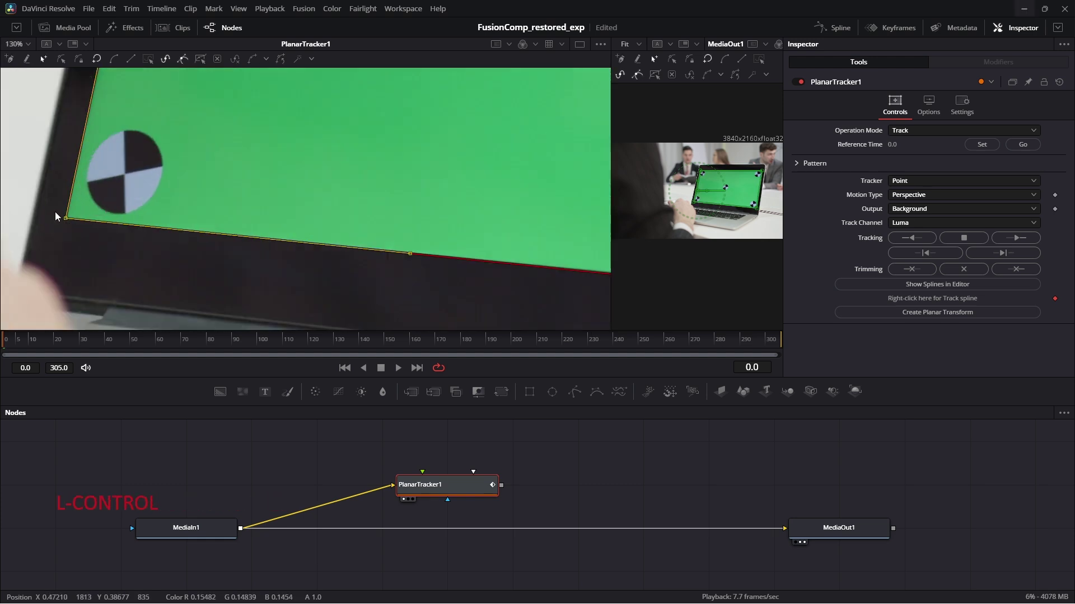
drag(55, 216, 163, 156)
scroll(163, 155, up, 2)
drag(198, 210, 259, 285)
scroll(240, 274, down, 4)
drag(189, 267, 184, 276)
Refine the outline point at the green screen's upper-left corner.
scroll(223, 246, down, 7)
drag(275, 89, 226, 325)
drag(277, 78, 264, 201)
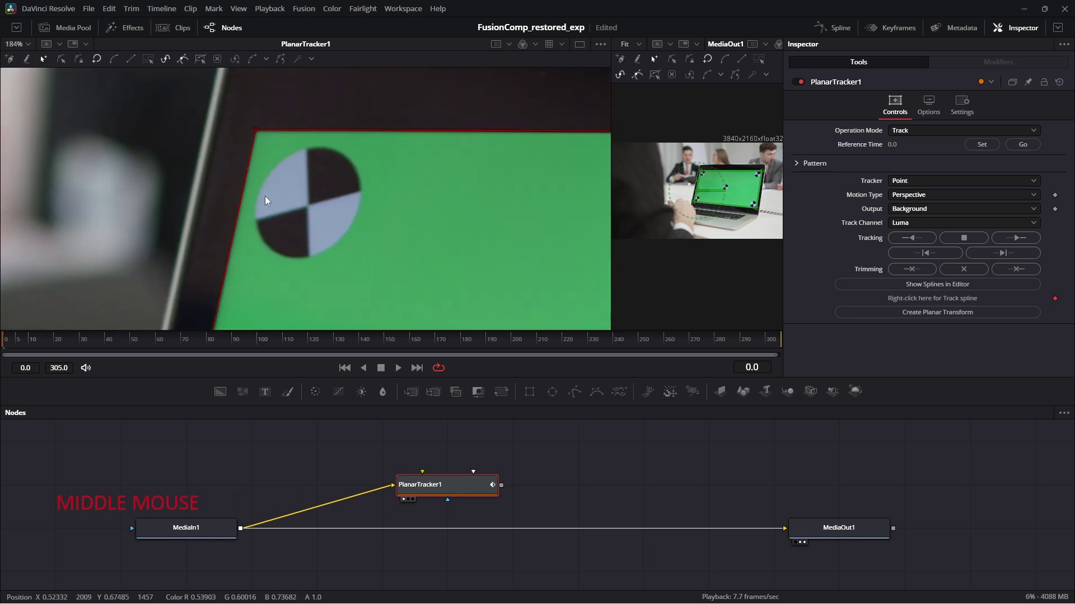
scroll(244, 132, up, 10)
drag(191, 126, 307, 203)
drag(222, 158, 175, 158)
scroll(264, 225, down, 1)
Fine-tune the outline point at the green screen's upper-right corner.
scroll(263, 225, down, 7)
drag(442, 208, 228, 192)
scroll(308, 168, up, 6)
drag(370, 107, 331, 167)
drag(322, 168, 322, 160)
scroll(323, 163, down, 7)
Adjust the outline point at the green screen's lower-right corner to match the screen edge.
drag(358, 308, 367, 197)
scroll(367, 196, up, 7)
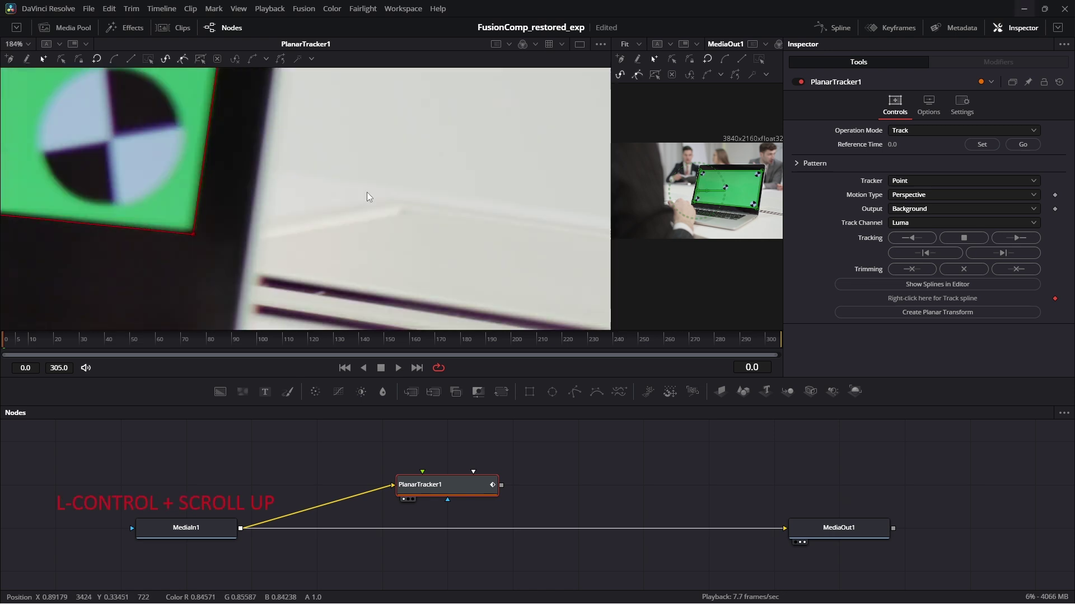
drag(292, 159, 341, 195)
scroll(315, 178, down, 10)
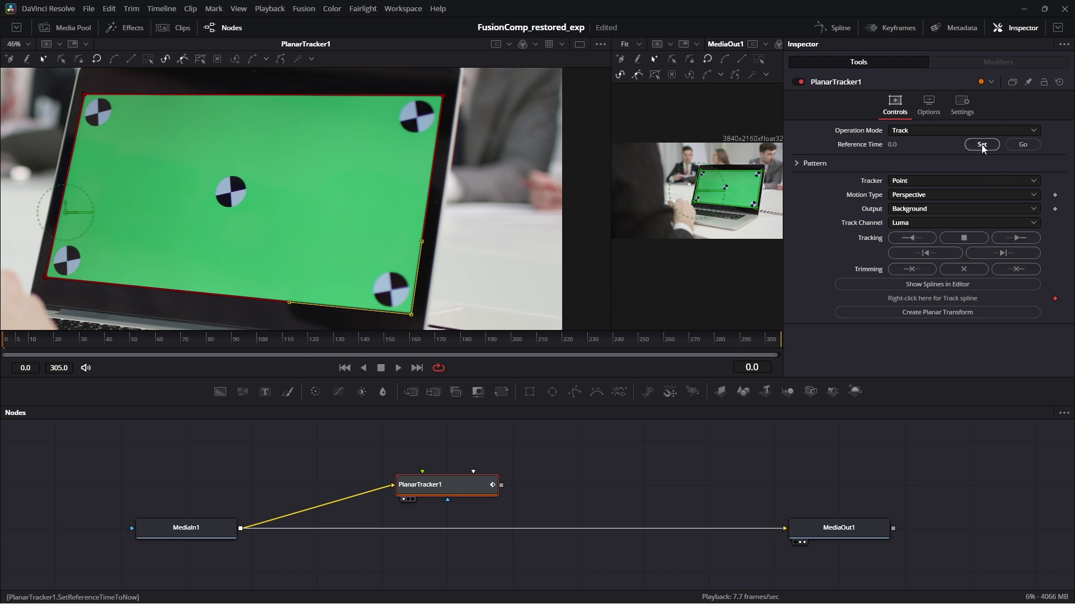
Track the outlined laptop screen forward from frame 0 and scrub back through the clip to check the track.
click(1016, 237)
scroll(220, 245, up, 2)
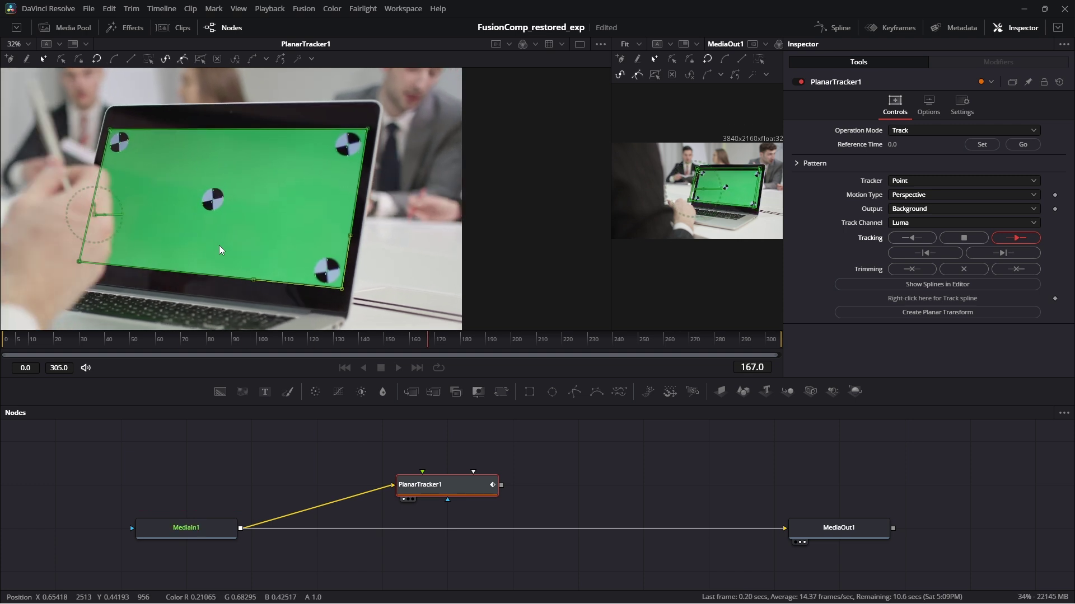
click(192, 347)
drag(192, 347, 132, 360)
Add the hud-and-ui background clip from the media pool to the node graph, above PlanarTracker1.
drag(457, 475, 425, 498)
click(68, 27)
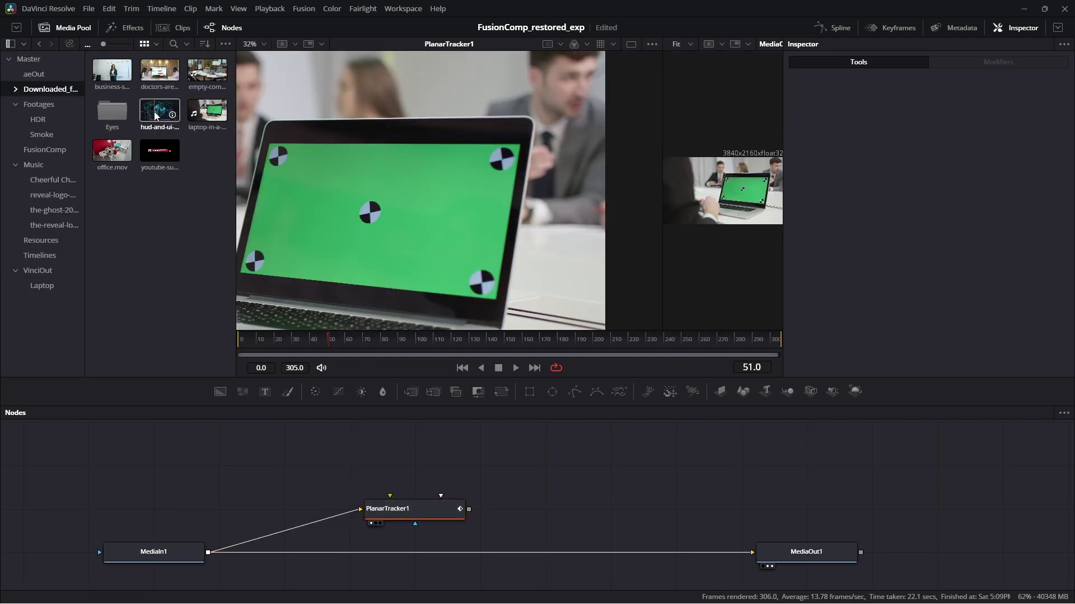
drag(380, 198, 348, 462)
click(64, 27)
Set the operation mode of PlanarTracker1 to Corner Pin.
click(414, 509)
scroll(420, 471, up, 3)
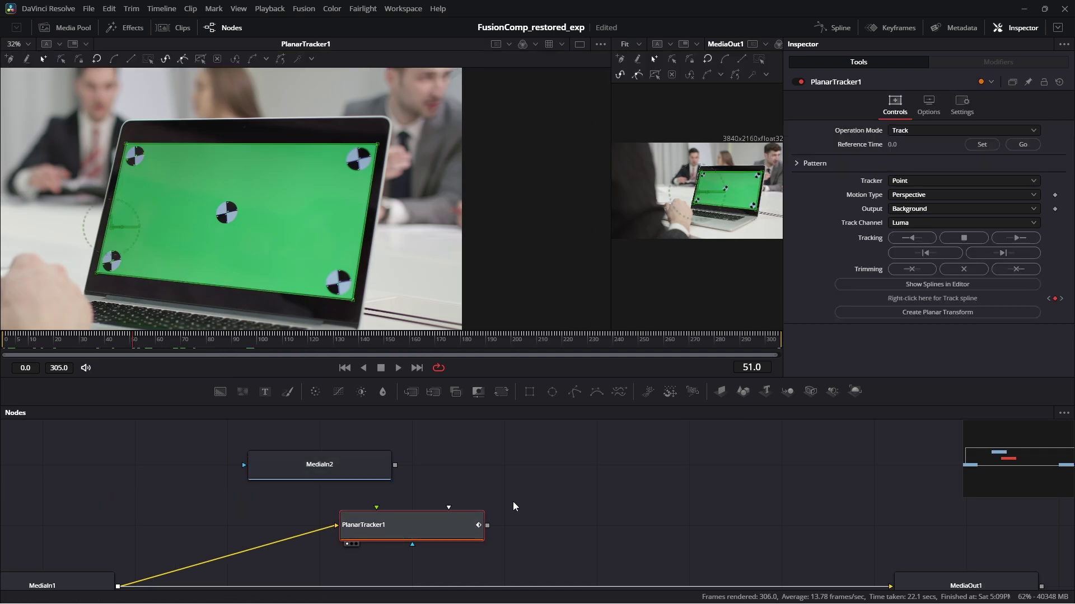
drag(515, 506, 515, 454)
click(952, 130)
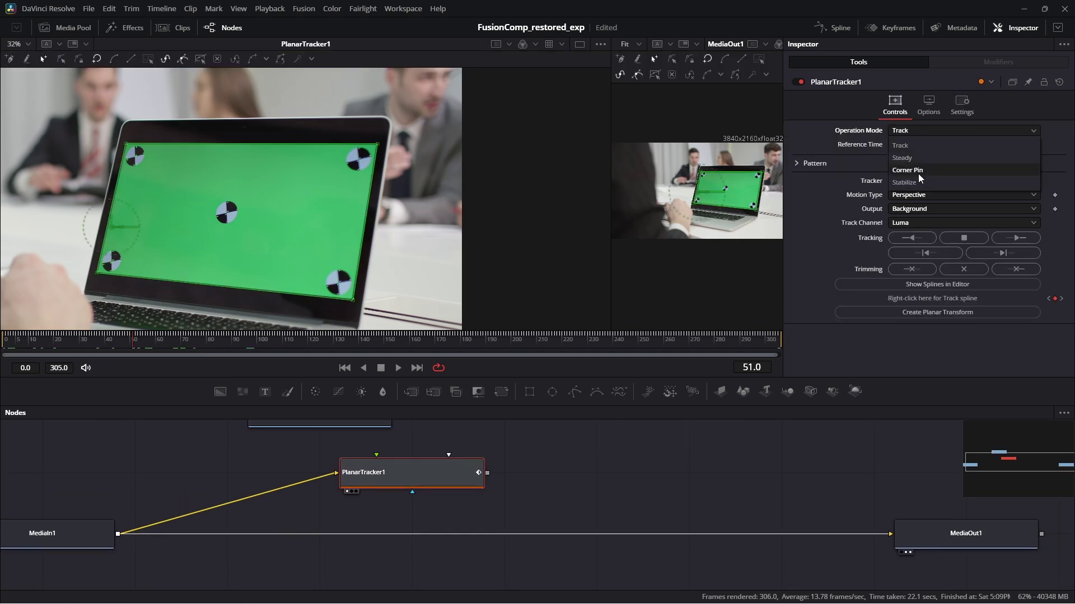
click(918, 173)
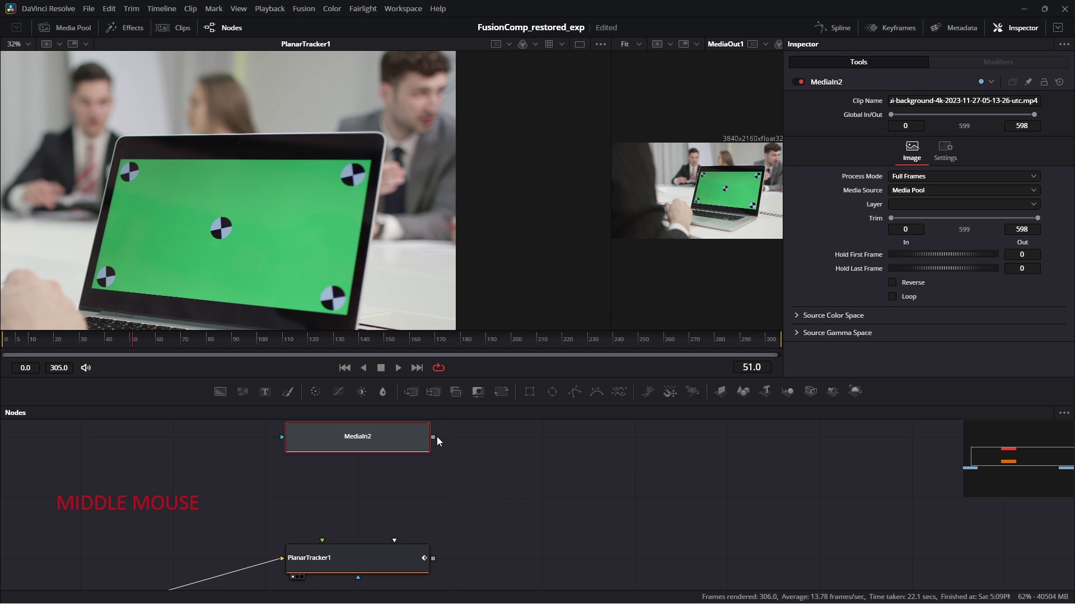
Connect MediaIn2 to the Corner Pin 1 input of PlanarTracker1.
drag(433, 437, 348, 559)
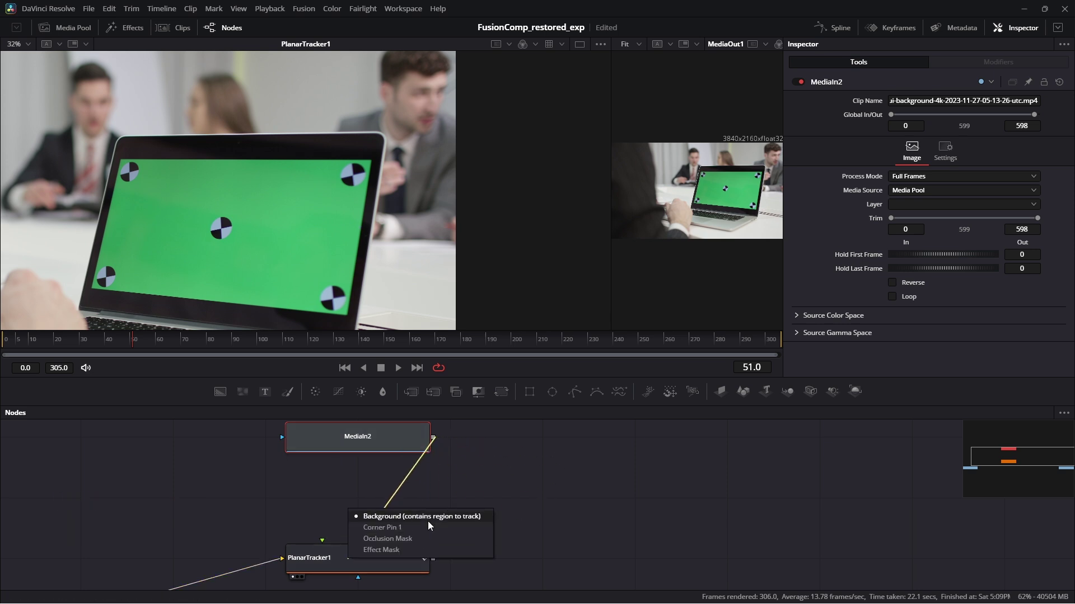
click(401, 529)
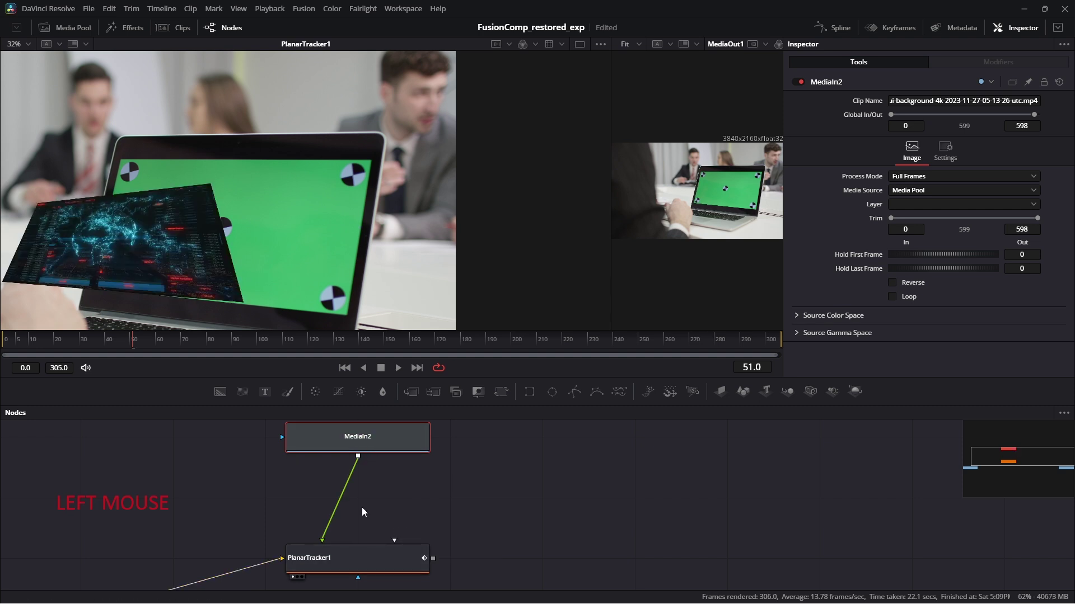
drag(355, 520, 372, 423)
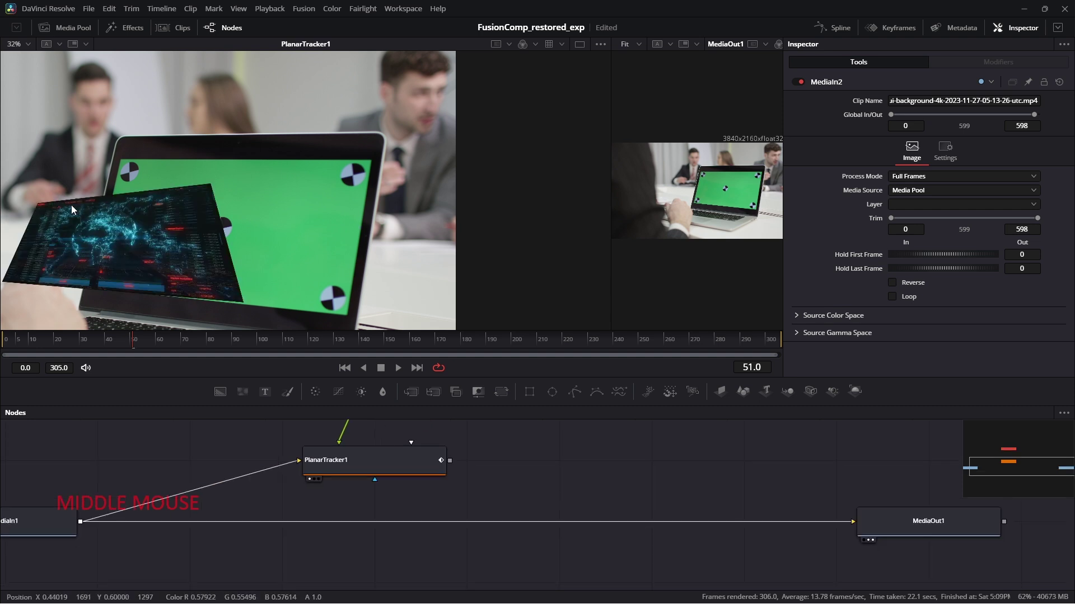
At frame 0, move the four corners of the pinned HUD clip roughly onto the corners of the laptop's green screen.
drag(291, 451, 282, 480)
click(3, 345)
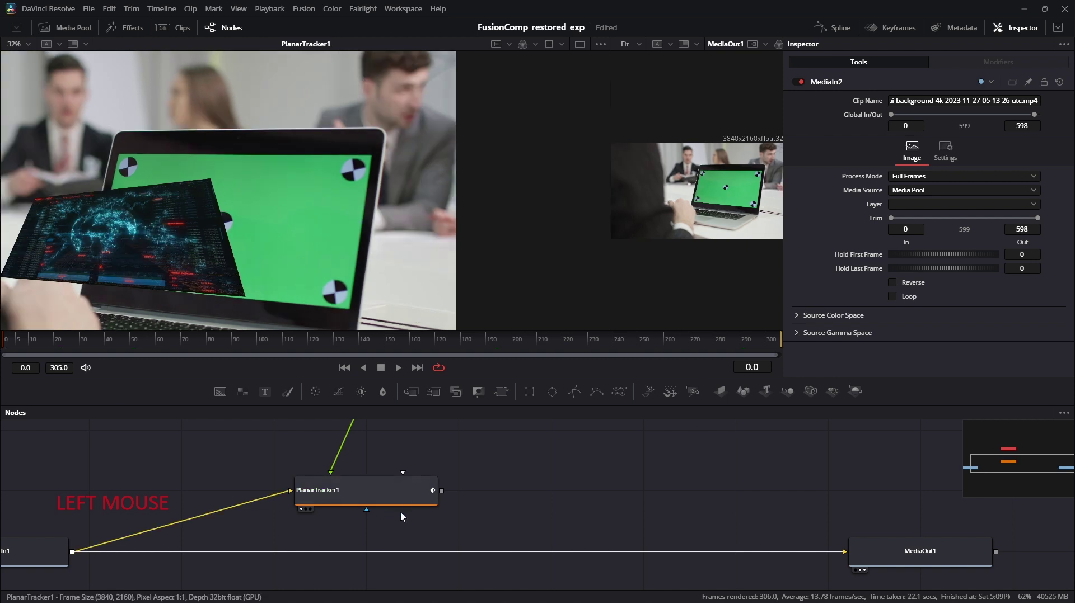
drag(401, 486, 366, 549)
click(332, 554)
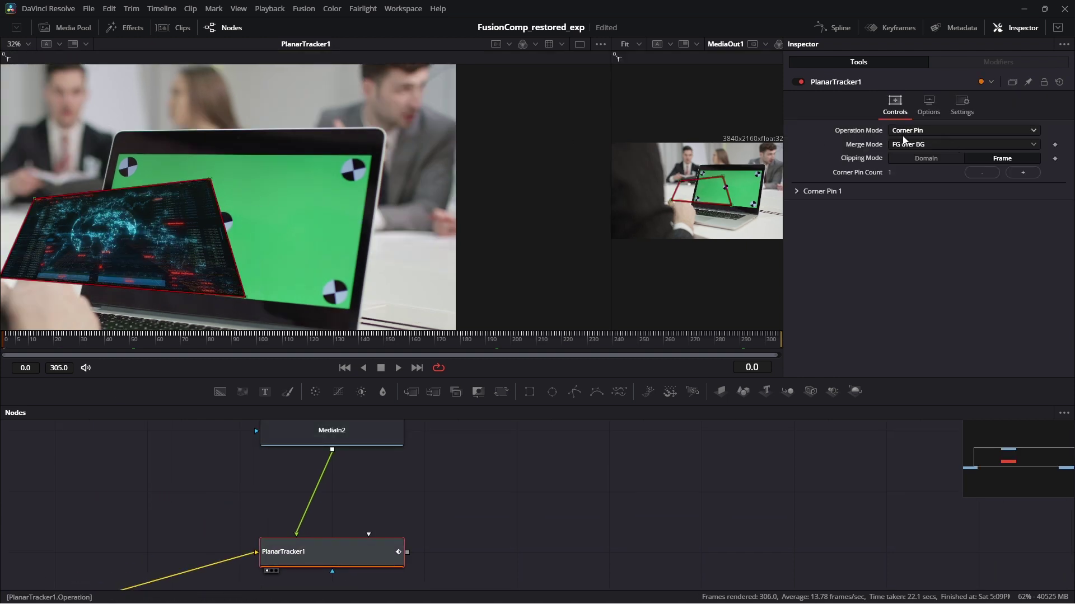
drag(258, 296, 242, 253)
scroll(243, 253, up, 1)
scroll(322, 269, up, 1)
drag(111, 230, 466, 315)
scroll(524, 284, down, 4)
drag(325, 189, 482, 163)
drag(148, 202, 234, 164)
drag(113, 286, 204, 287)
Align the pinned HUD clip's upper corners precisely with the upper corners of the green screen.
scroll(536, 163, up, 3)
scroll(420, 163, up, 5)
drag(226, 195, 282, 197)
scroll(282, 197, down, 6)
scroll(168, 188, up, 4)
drag(269, 246, 257, 238)
scroll(257, 237, down, 4)
Align the pinned HUD clip's lower-right and lower-left corners precisely with the green screen's corners.
drag(537, 303, 339, 194)
scroll(229, 225, up, 4)
mouse_move(264, 278)
mouse_down()
mouse_move(240, 271)
mouse_move(263, 287)
mouse_up()
scroll(263, 288, down, 5)
drag(79, 283, 503, 252)
scroll(247, 233, up, 6)
drag(251, 230, 243, 222)
scroll(243, 221, down, 5)
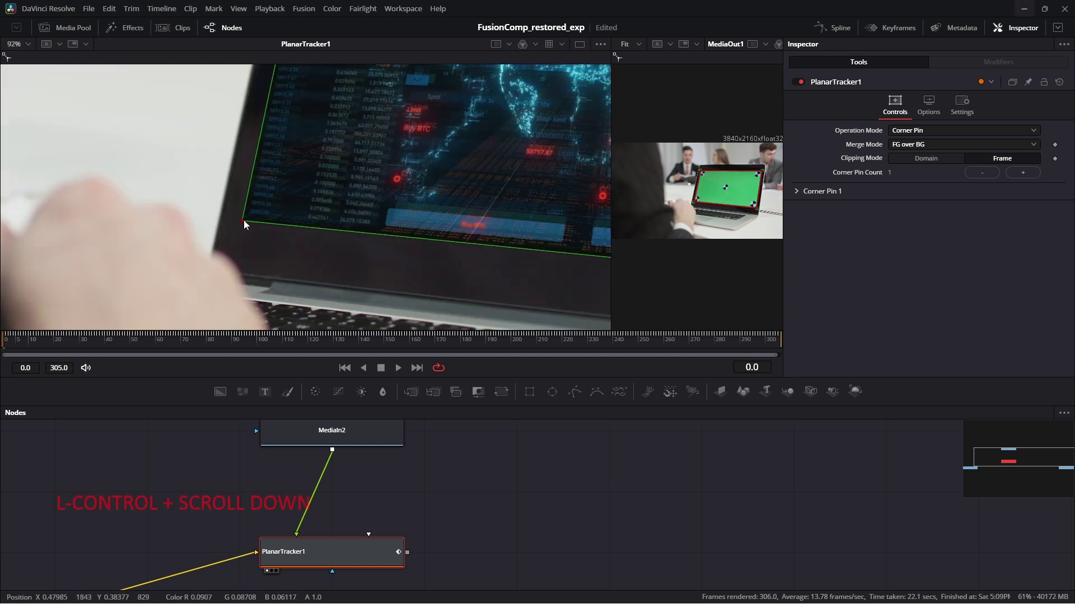
scroll(244, 224, down, 5)
Scrub through the clip to check that the HUD footage follows the laptop screen.
drag(350, 479, 330, 485)
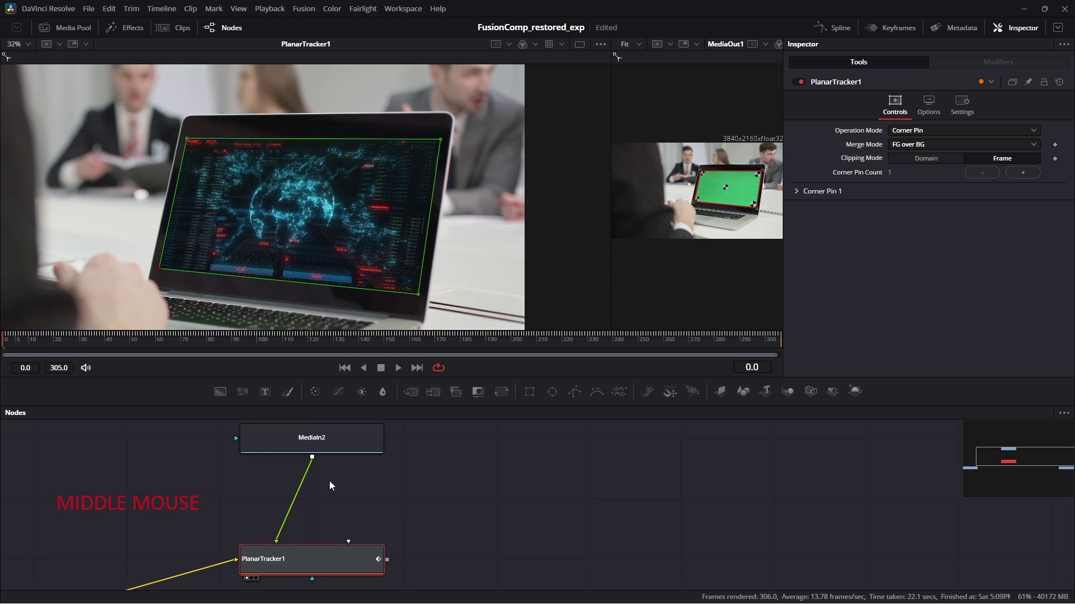
drag(22, 343, 274, 343)
drag(336, 371, 130, 384)
Add Eartth.mp4 from the VinciOut bin and connect it to PlanarTracker1's corner pin in place of the HUD clip.
drag(329, 475, 387, 488)
click(382, 455)
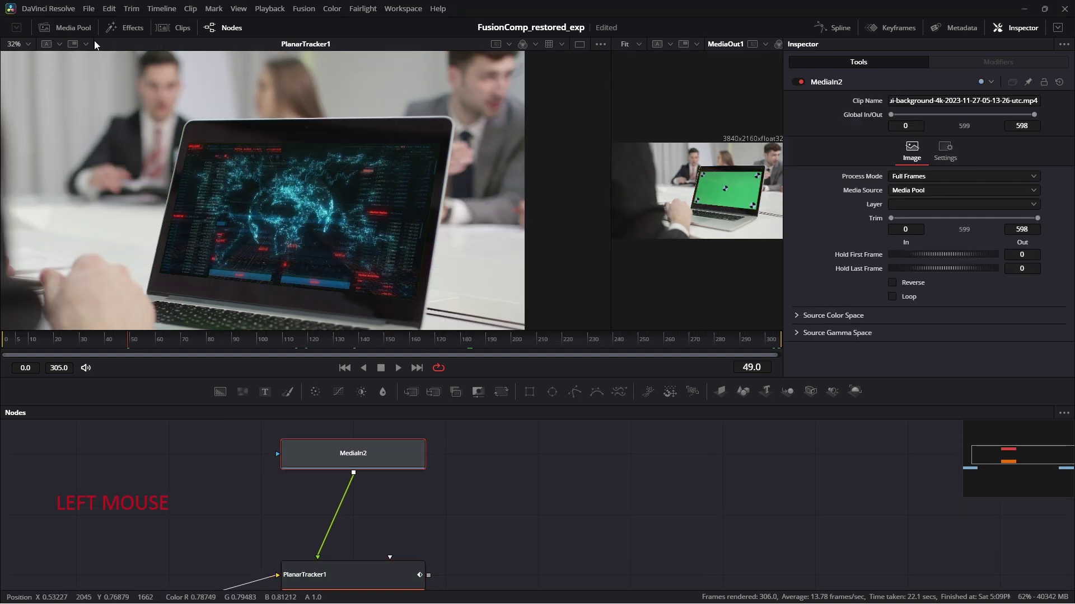
click(67, 28)
drag(160, 70, 321, 564)
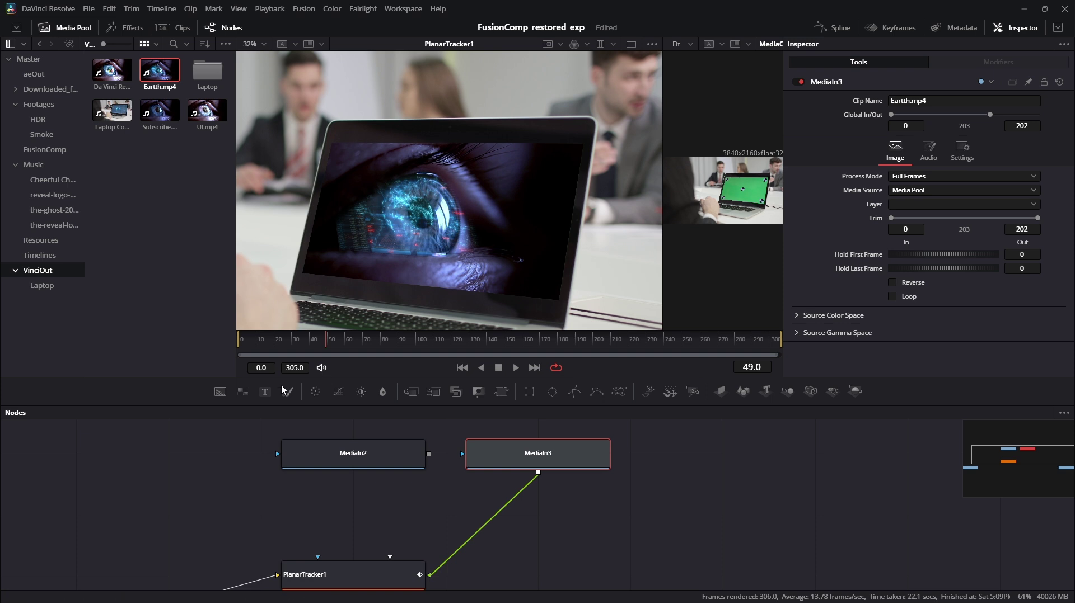
Reconnect MediaIn2 to PlanarTracker1's Corner Pin 1 input and delete the MediaIn3 node.
drag(378, 341, 496, 352)
drag(430, 454, 355, 575)
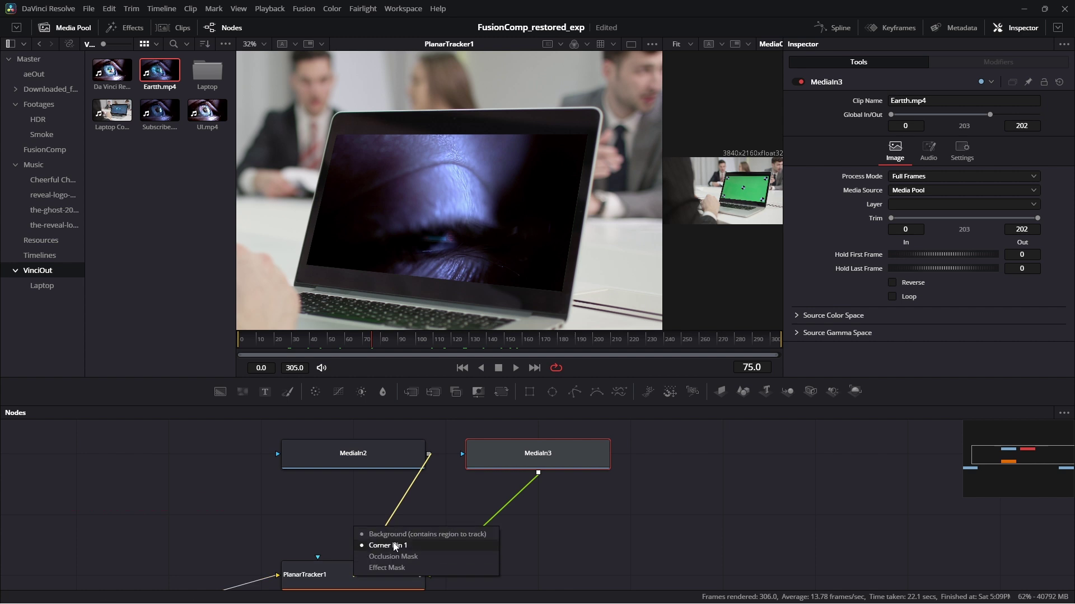
click(392, 547)
key(BackSpace)
Connect PlanarTracker1's output to MediaOut1 in place of the direct MediaIn1 connection.
middle_click(442, 555)
ctrl+scroll(476, 539, down, 3)
ctrl+scroll(455, 509, up, 2)
ctrl+scroll(408, 543, up, 2)
middle_click(408, 543)
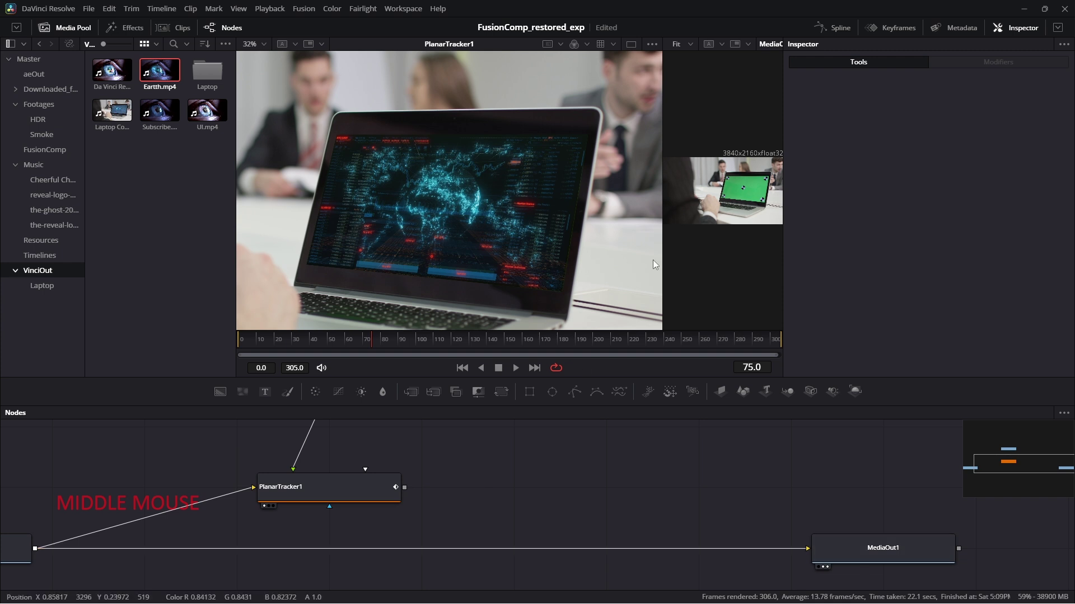
click(895, 546)
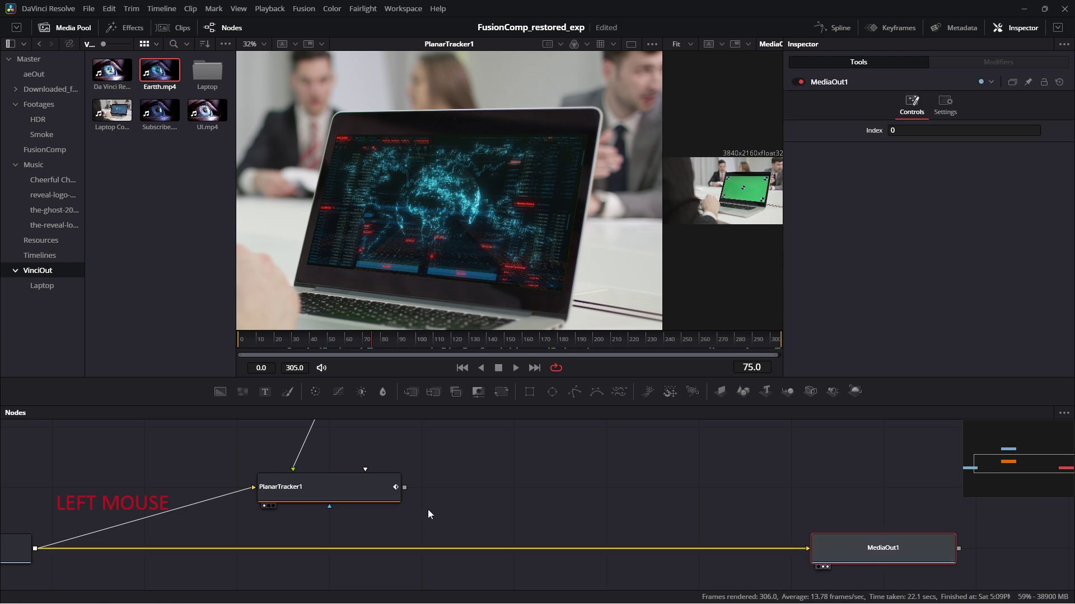
drag(404, 488, 808, 549)
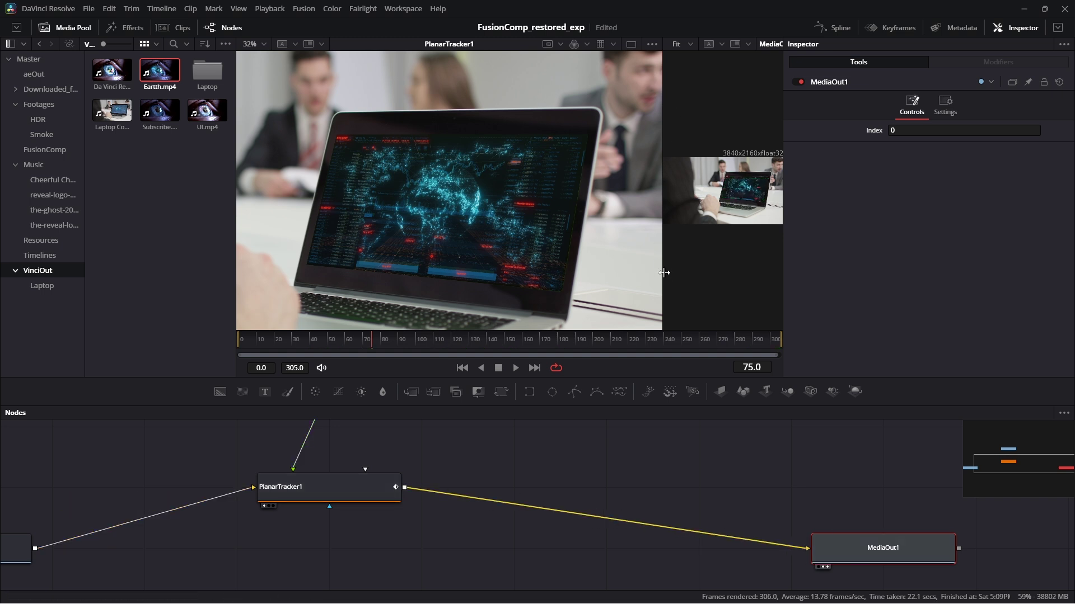
Enlarge the MediaOut1 viewer, hide the Media Pool, and go to frame 165 to inspect the hand crossing the screen.
drag(664, 272, 479, 272)
click(64, 27)
middle_click(425, 492)
drag(425, 491, 450, 497)
click(422, 340)
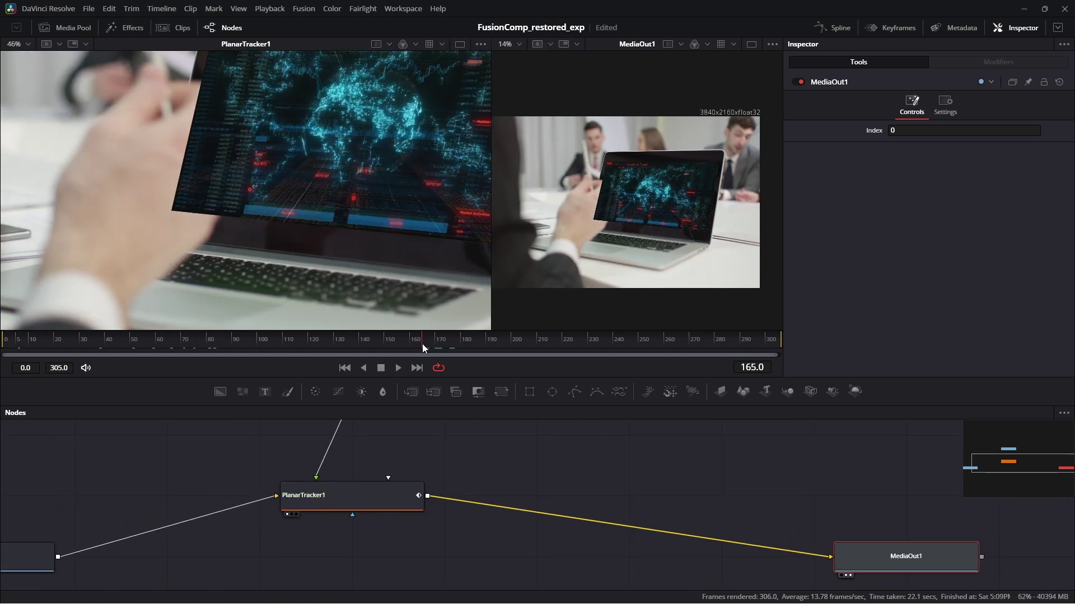
scroll(226, 180, down, 1)
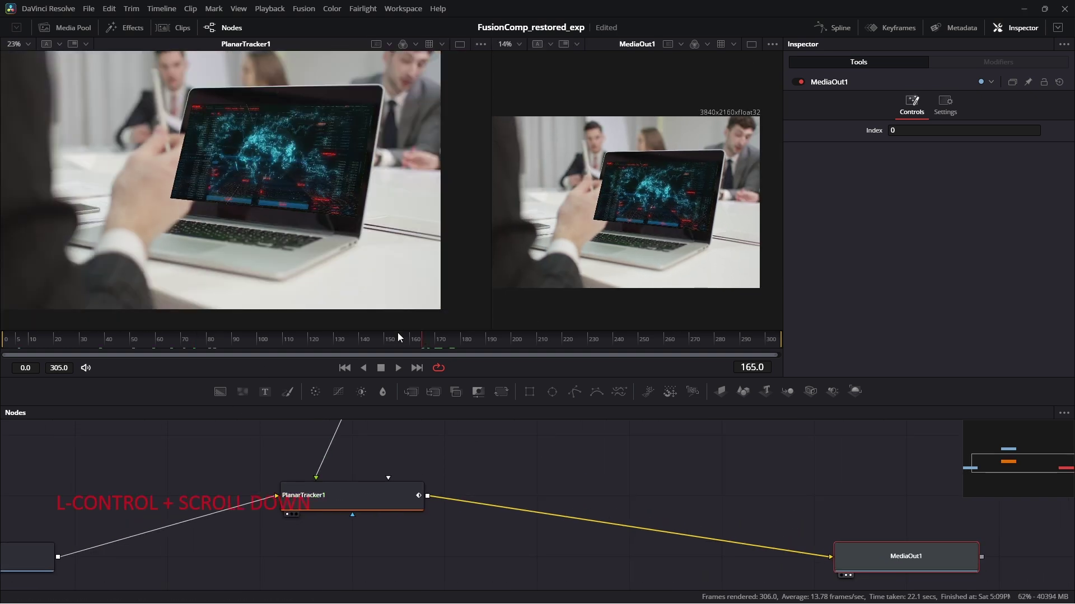
Line up PlanarTracker1 between MediaIn1 and MediaOut1, with MediaIn2 placed directly above it.
drag(398, 491, 242, 468)
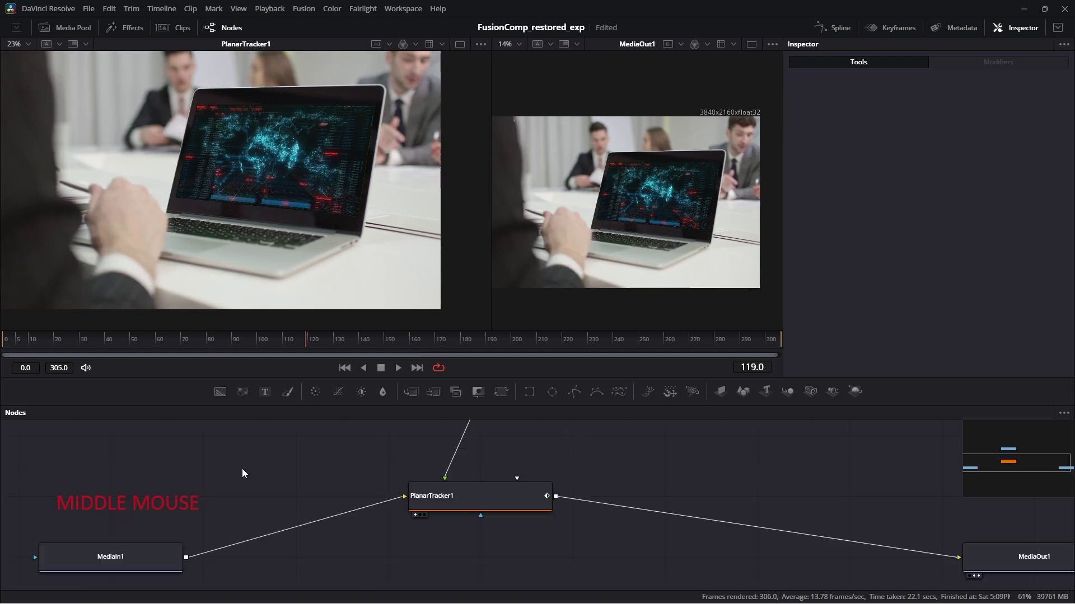
drag(352, 511, 495, 497)
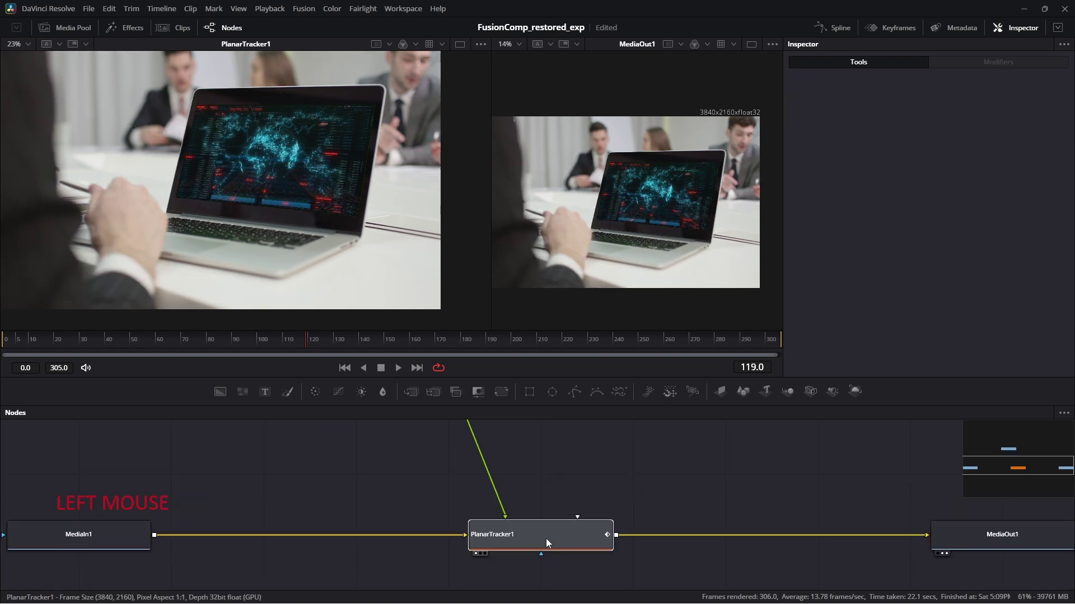
click(546, 539)
scroll(520, 508, down, 4)
drag(513, 497, 496, 506)
drag(499, 459, 498, 501)
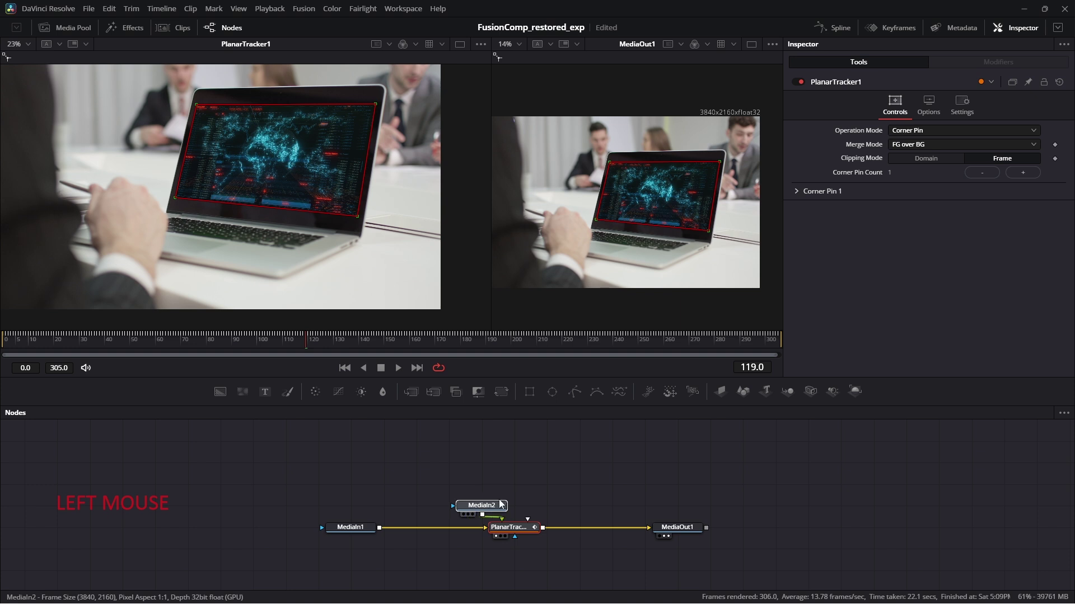
Add a Magic Mask node and connect MediaIn1's output to its Input.
key(ctrl+space)
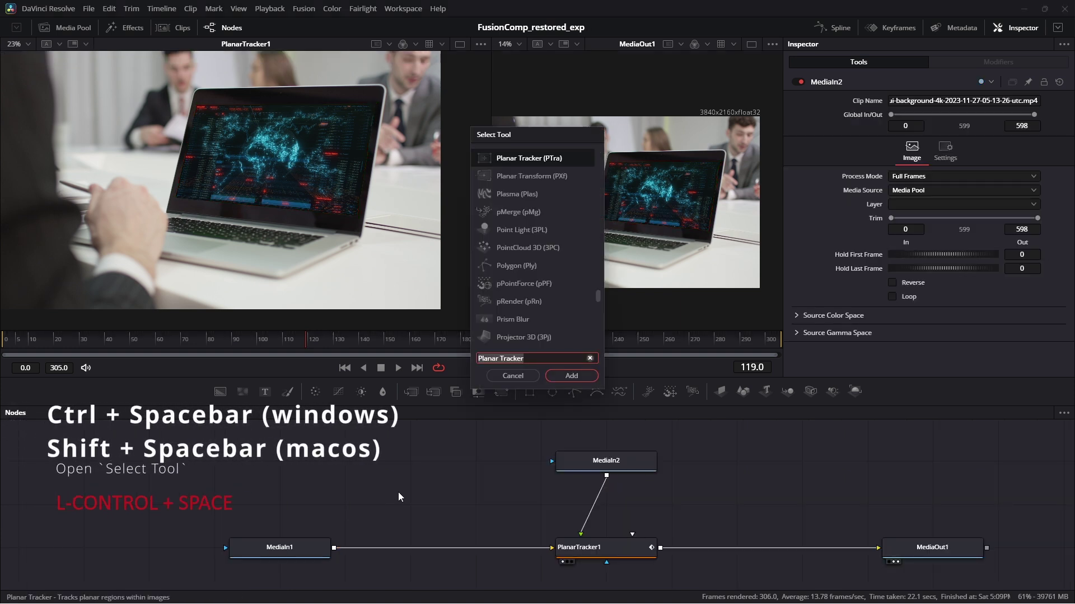
text(magi)
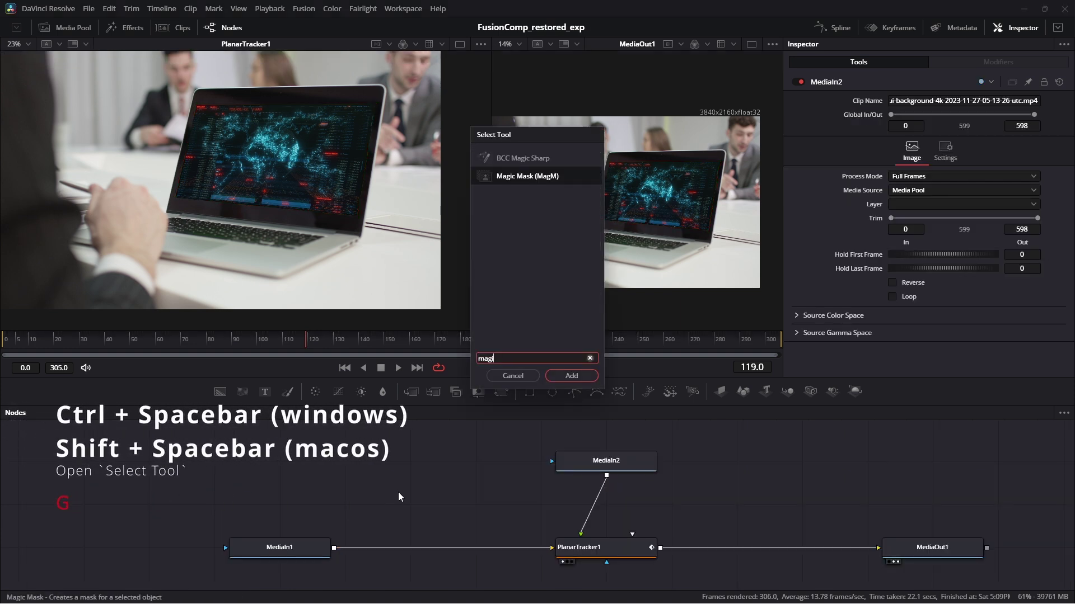
key(Return)
drag(334, 547, 387, 503)
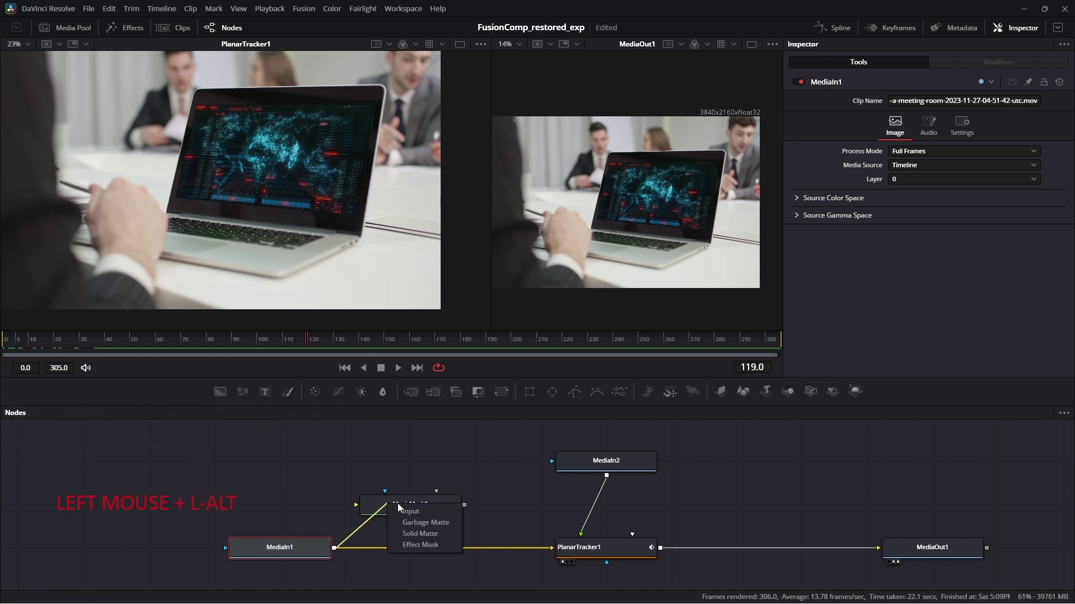
click(421, 511)
click(410, 504)
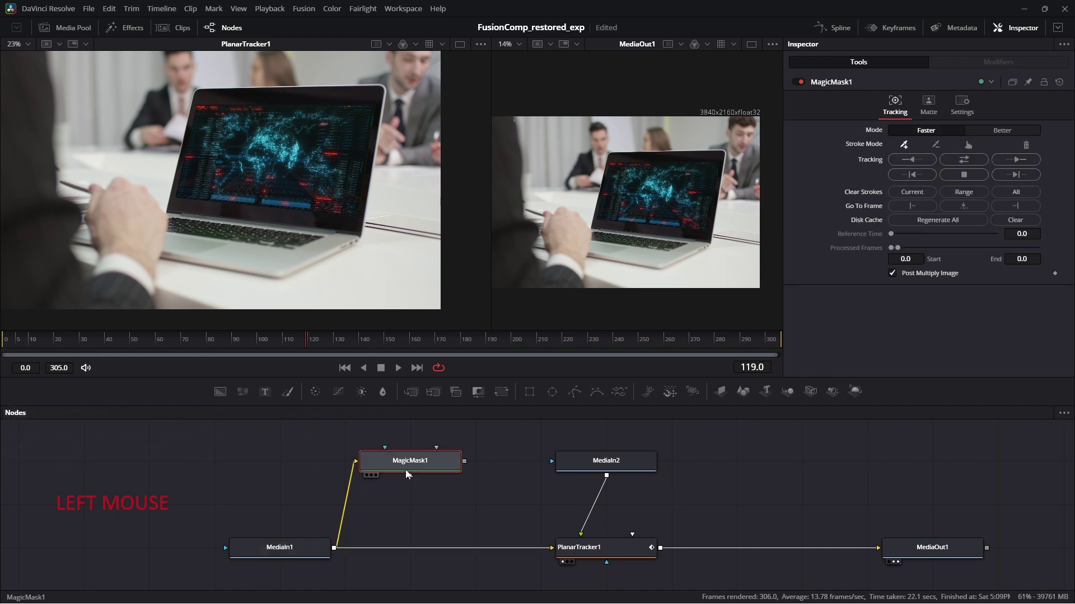
Go to frame 140, view MagicMask1 in the first viewer, and draw a mask stroke down the man's hand.
click(315, 340)
drag(316, 344, 360, 347)
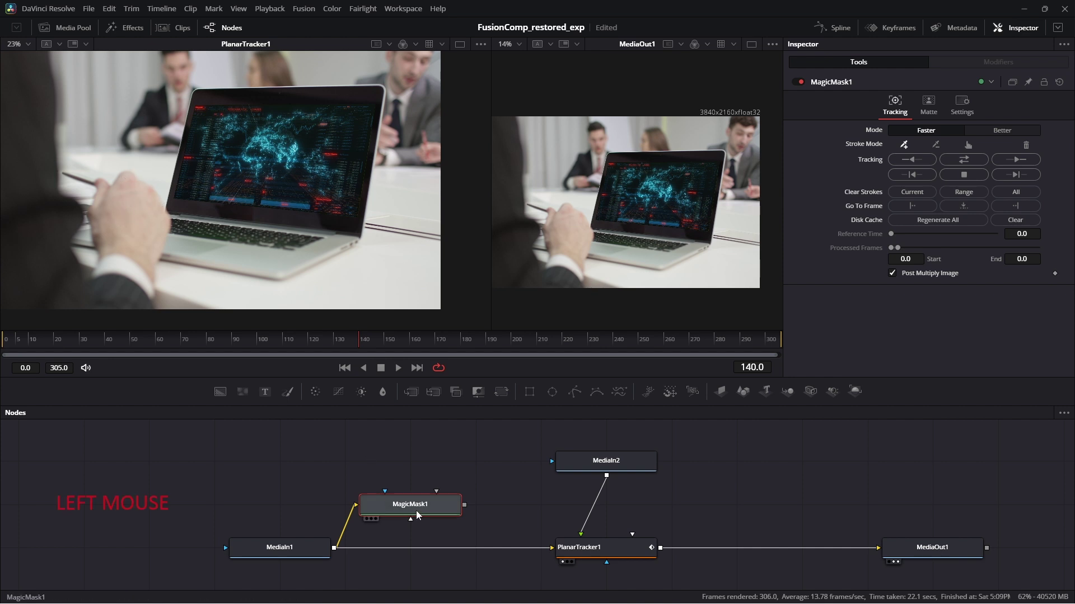
key(1)
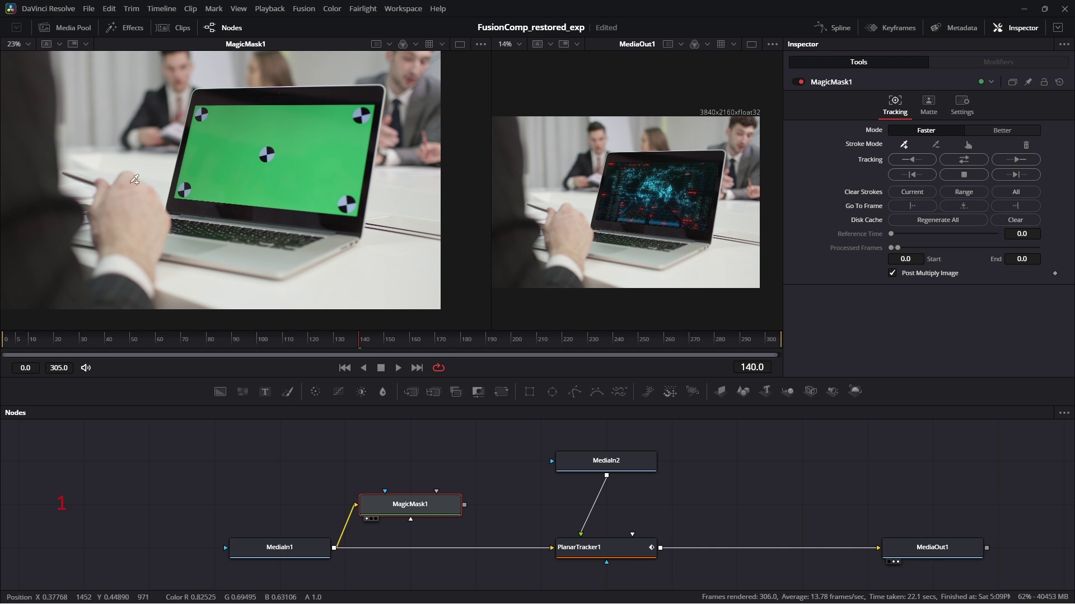
click(130, 175)
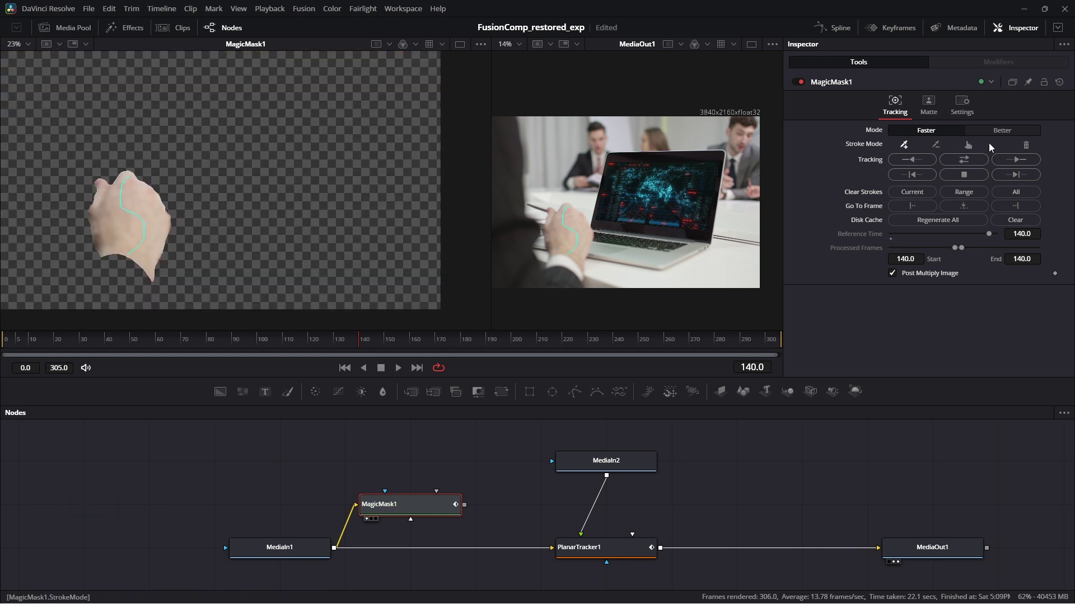
Compare the Better and Faster modes, keep Faster, and track the hand mask forward from frame 140 to frame 191.
click(998, 132)
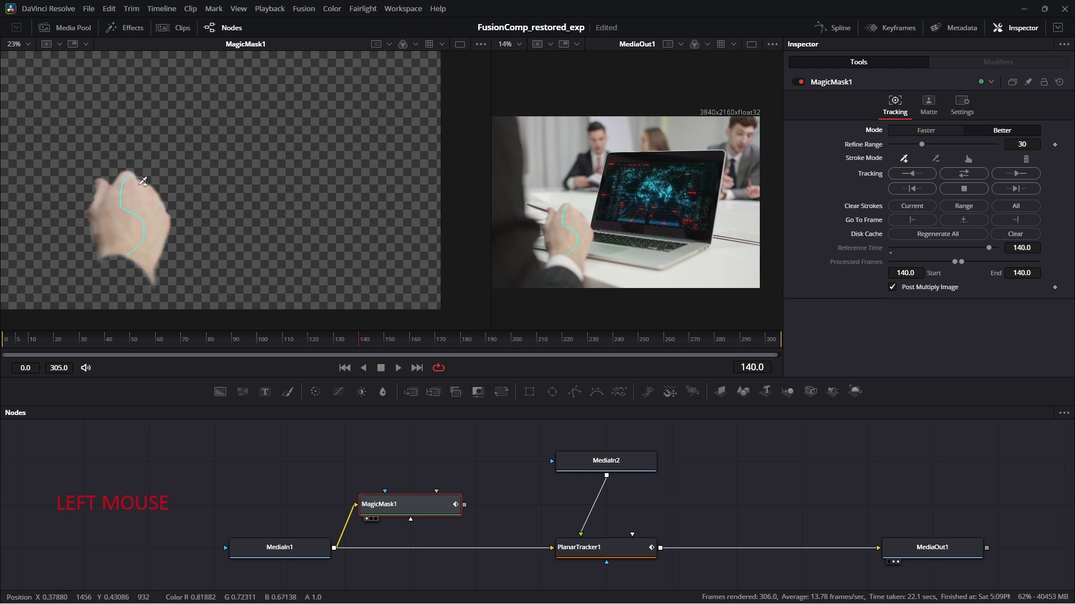
click(944, 133)
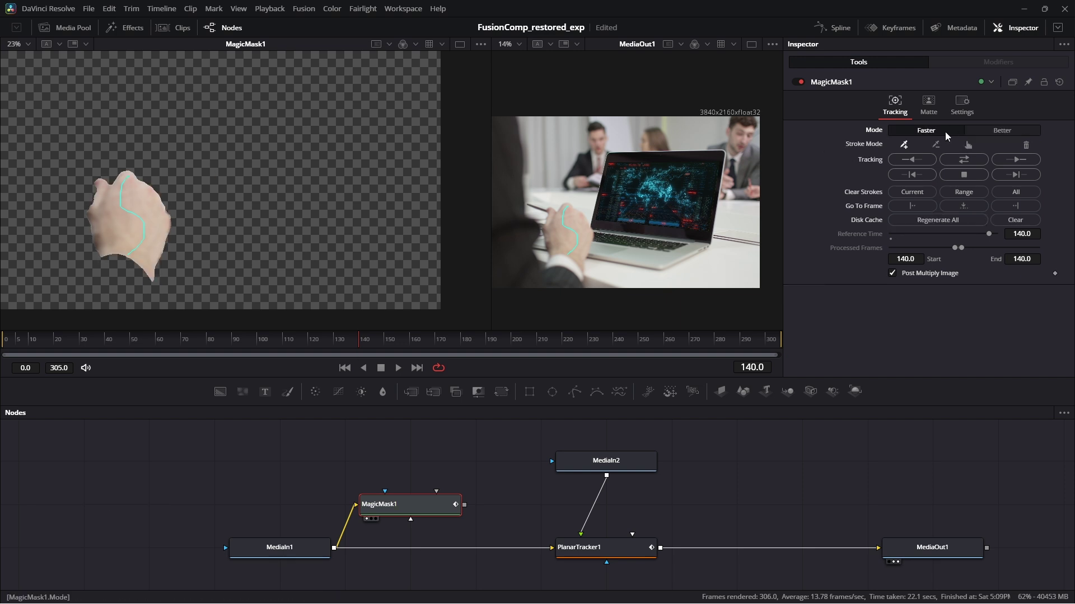
click(1000, 131)
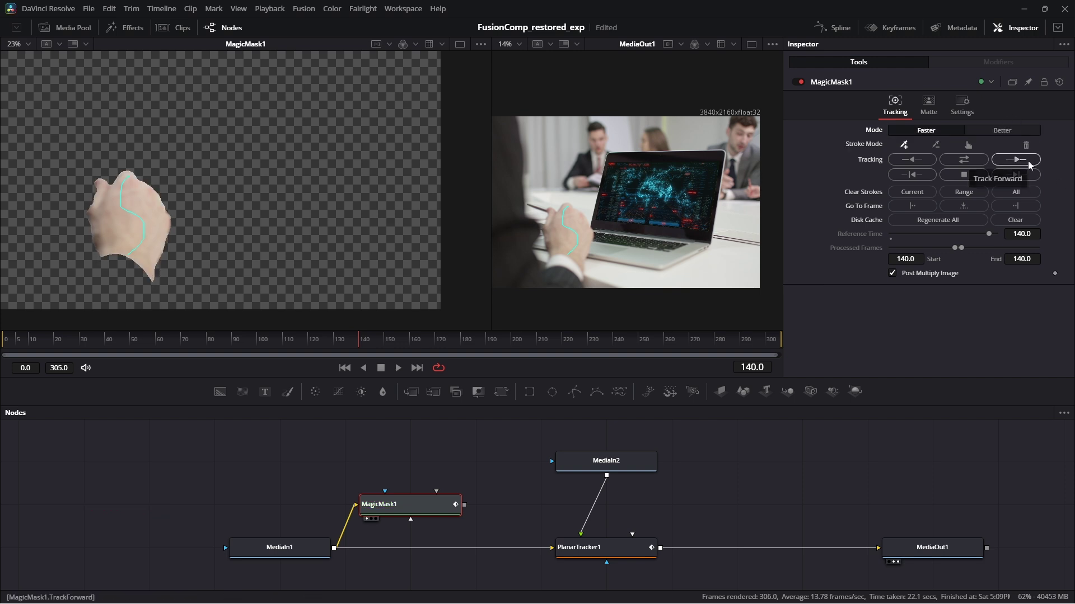
click(1028, 163)
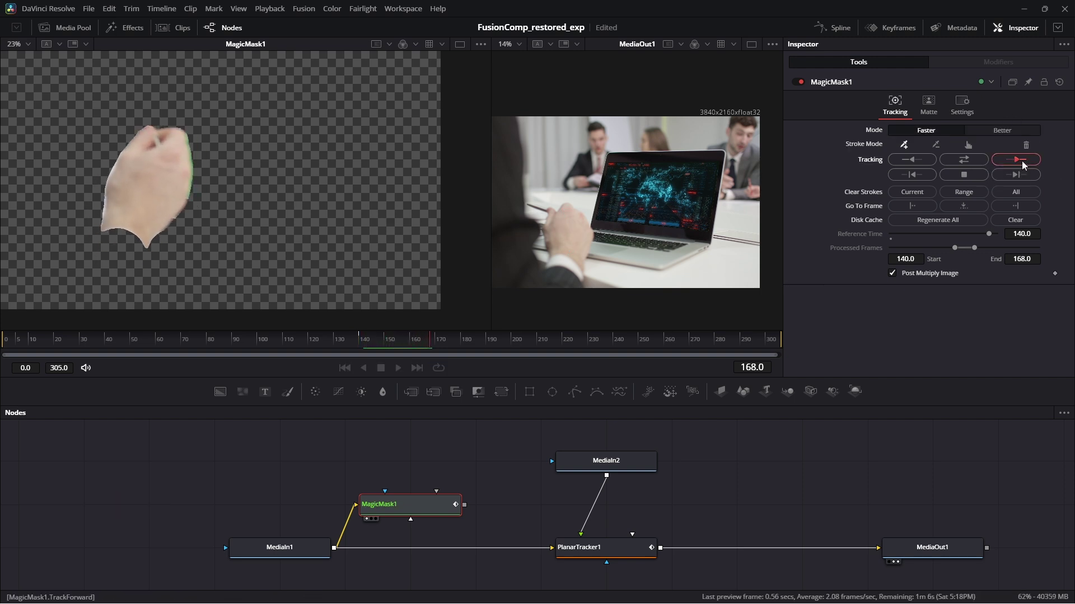
click(963, 175)
Show MediaIn1 in the second viewer and scrub around frames 187 to 206 to compare the tracked mask with the original footage.
click(636, 328)
click(487, 346)
click(478, 345)
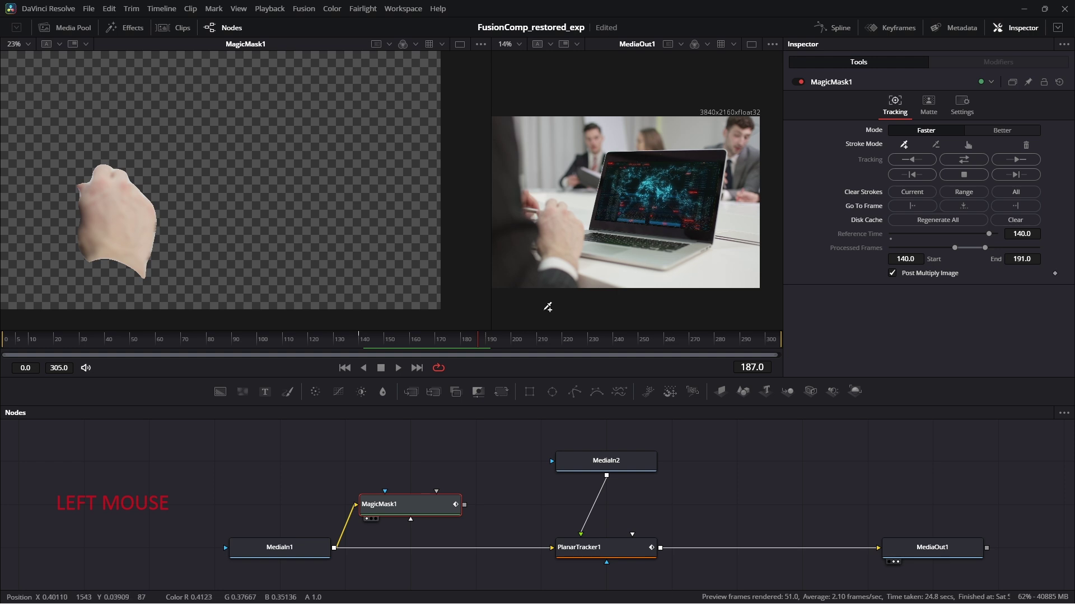
middle_click(325, 558)
click(285, 548)
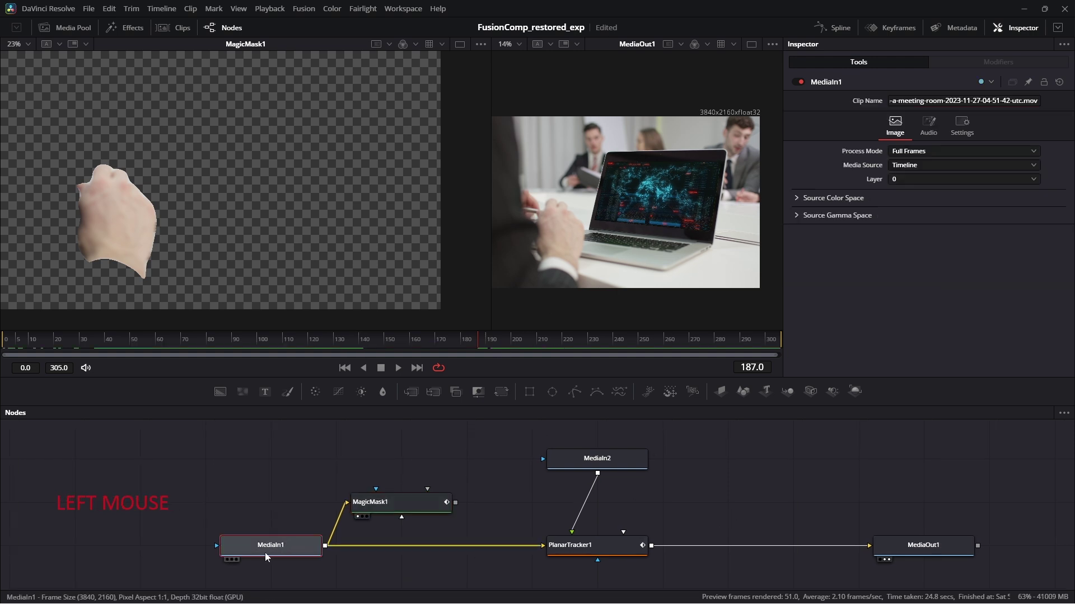
key(2)
mouse_move(481, 343)
mouse_down()
mouse_move(414, 345)
mouse_move(485, 347)
mouse_up()
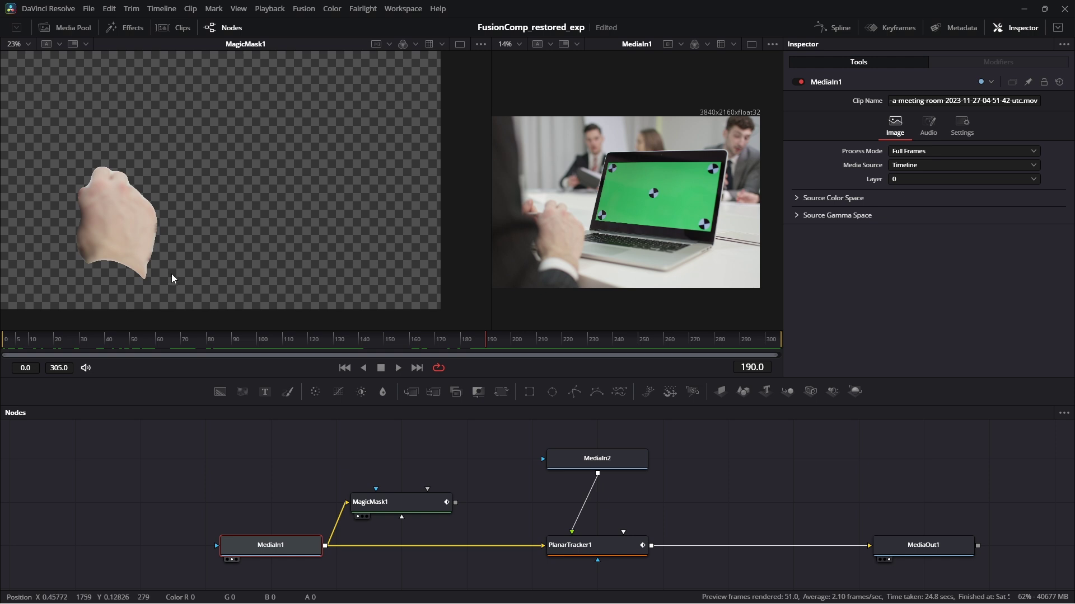
drag(485, 343, 609, 354)
drag(469, 348, 527, 352)
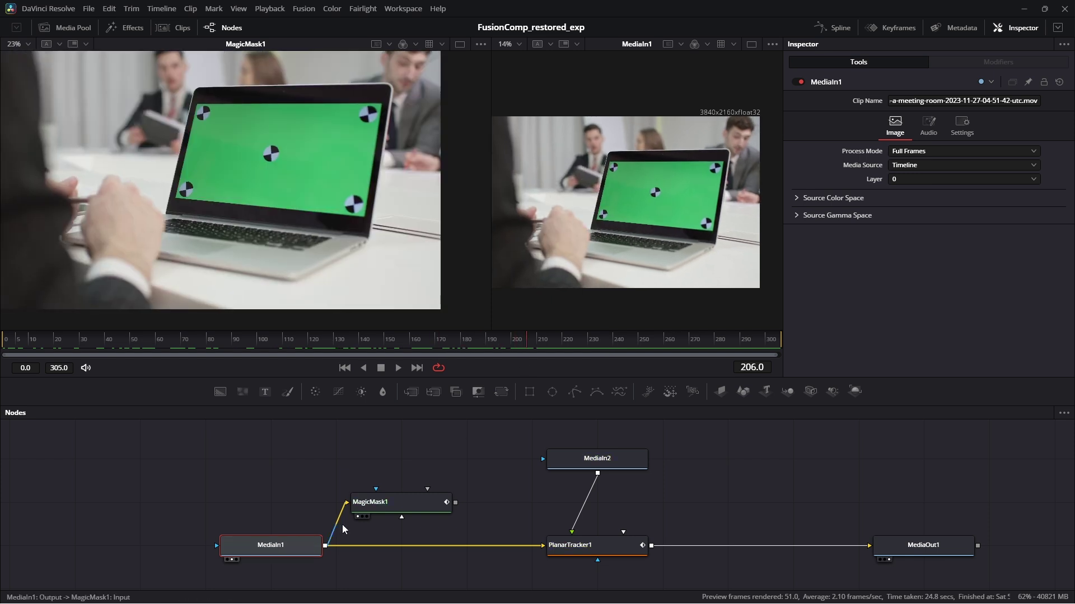
Show MagicMask1 in a single viewer and check the start and end of its tracked range around frames 140 and 190.
click(369, 503)
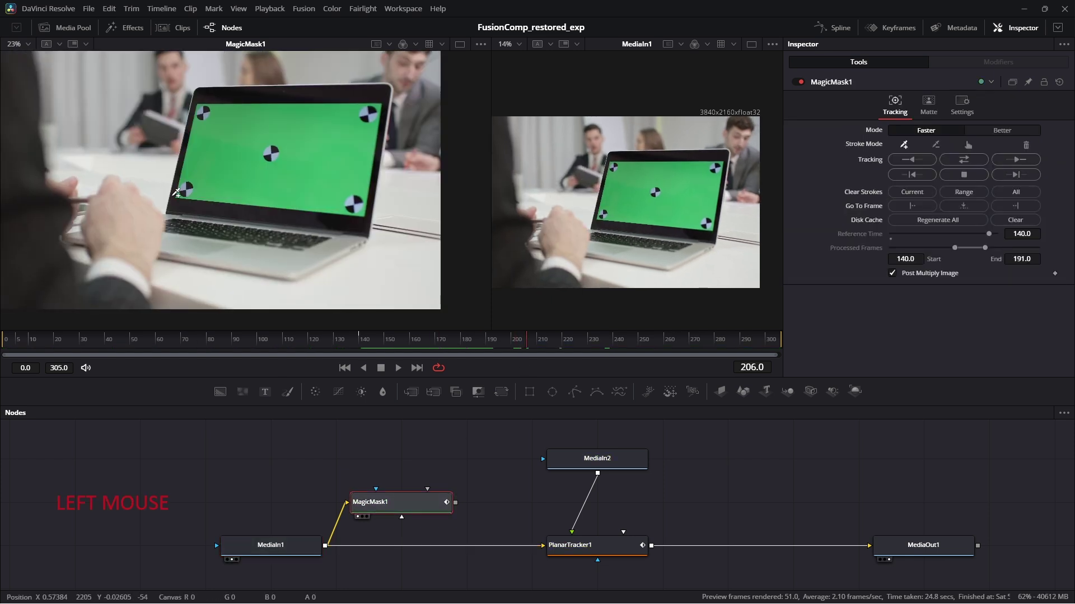
click(752, 44)
key(1)
drag(499, 343, 361, 353)
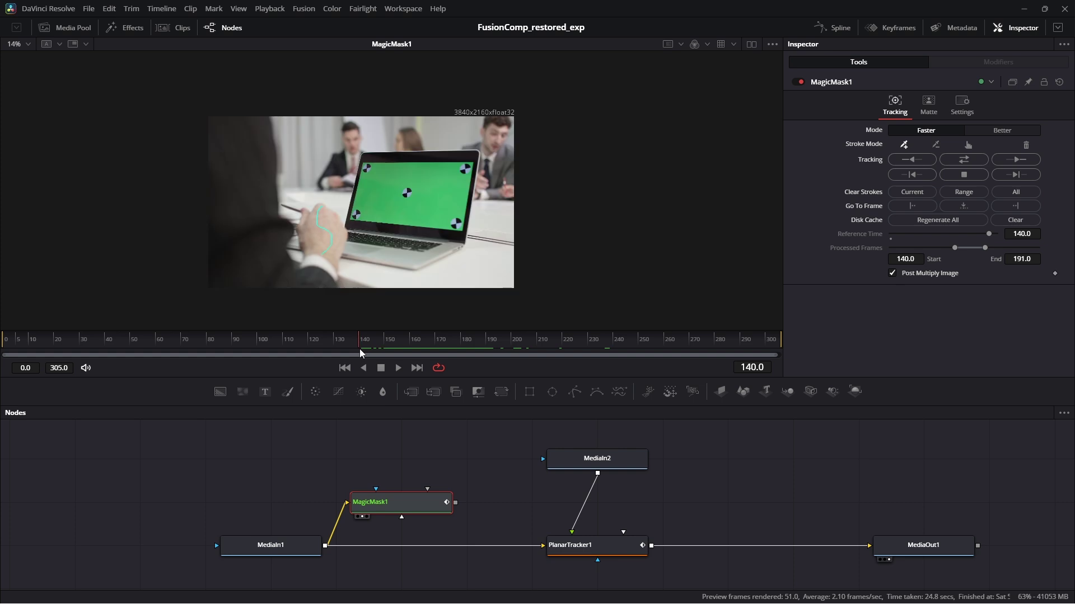
key(Left)
key(Left)
key(Left)
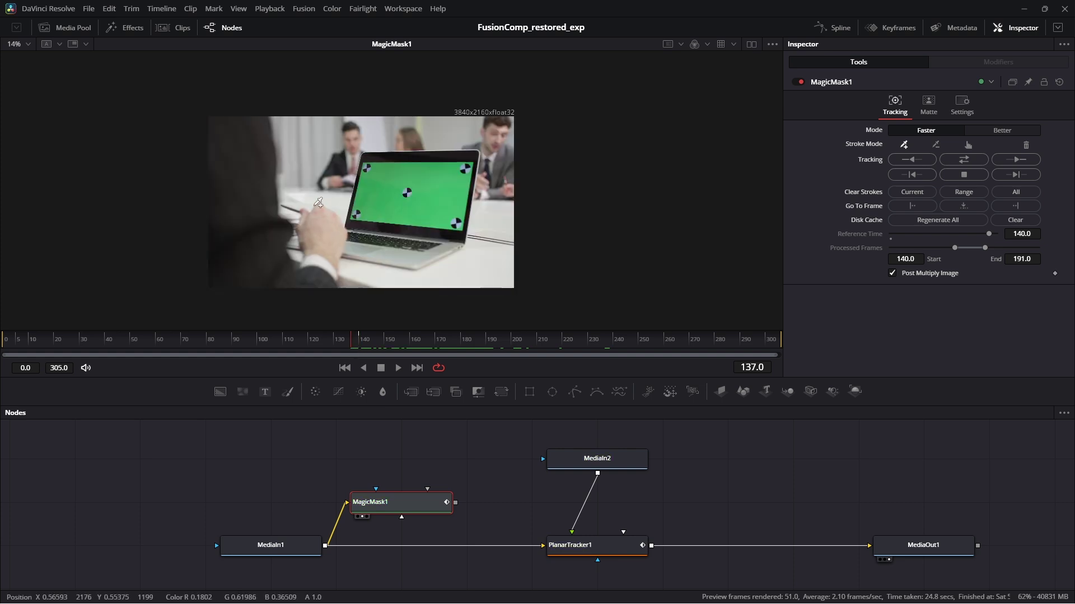
drag(361, 349, 481, 345)
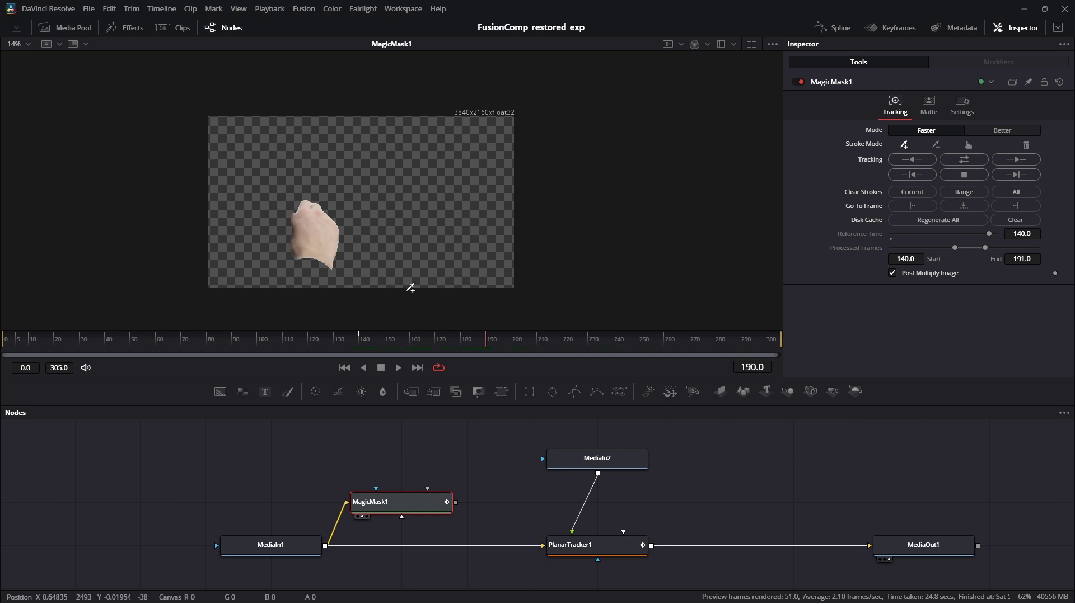
click(493, 345)
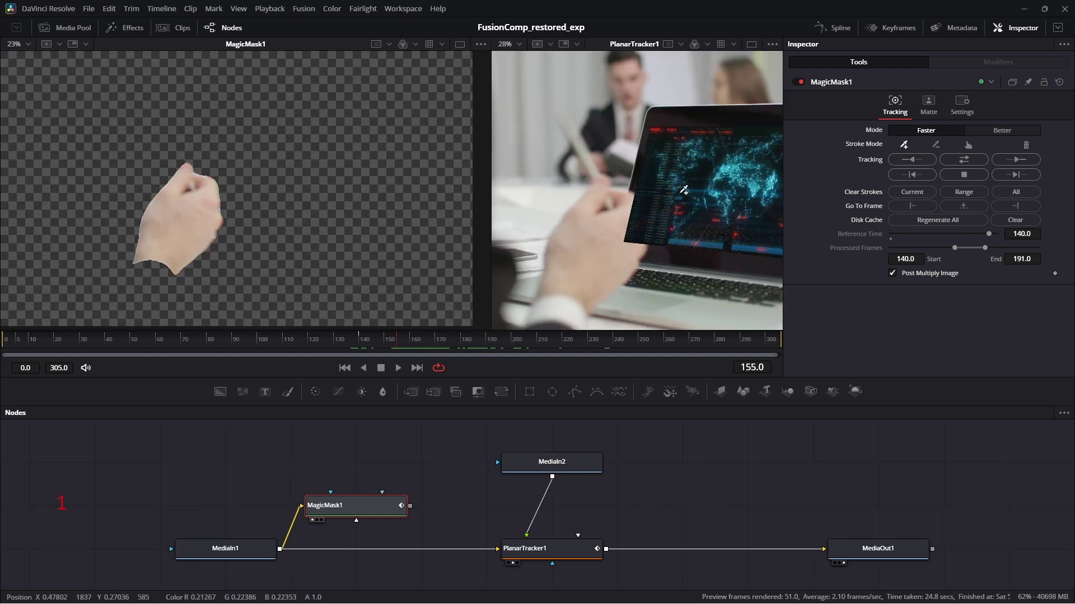
Connect MagicMask1's output to PlanarTracker1's Effect Mask input.
middle_click(480, 533)
drag(478, 530, 456, 490)
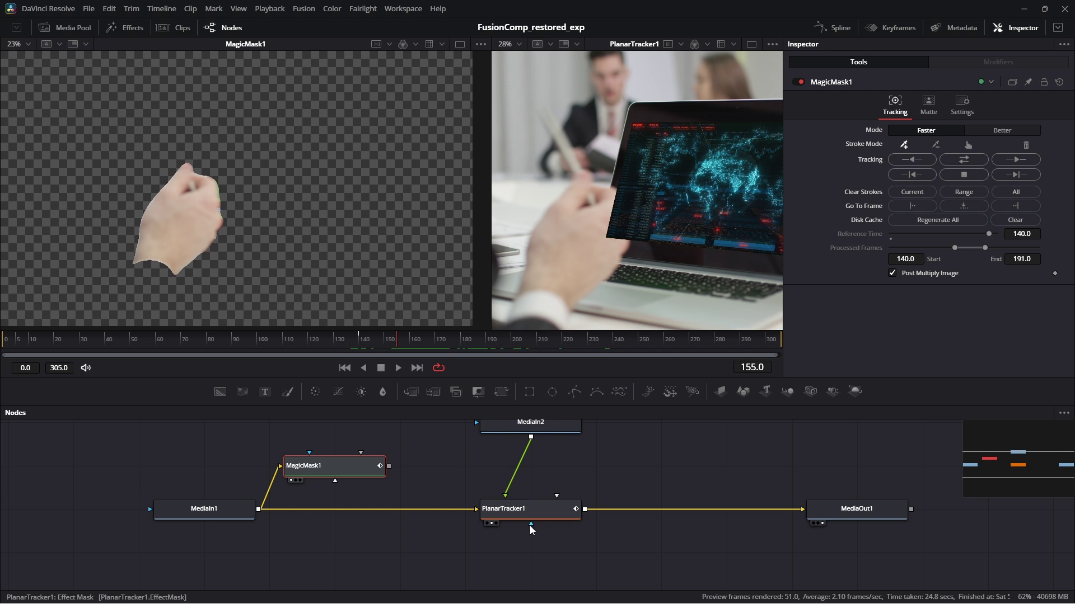
drag(388, 466, 523, 507)
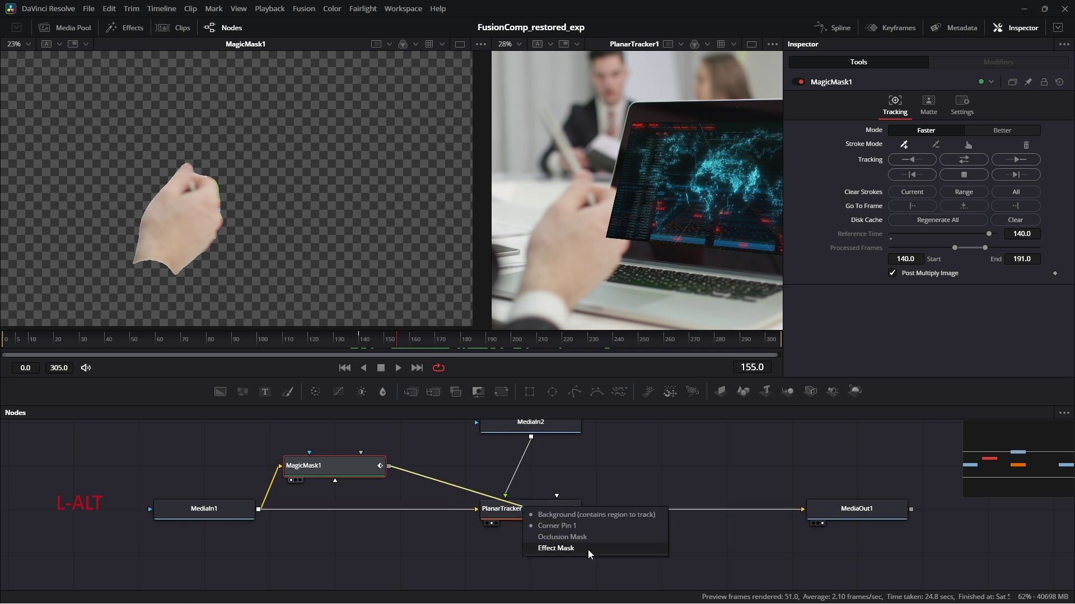
click(578, 549)
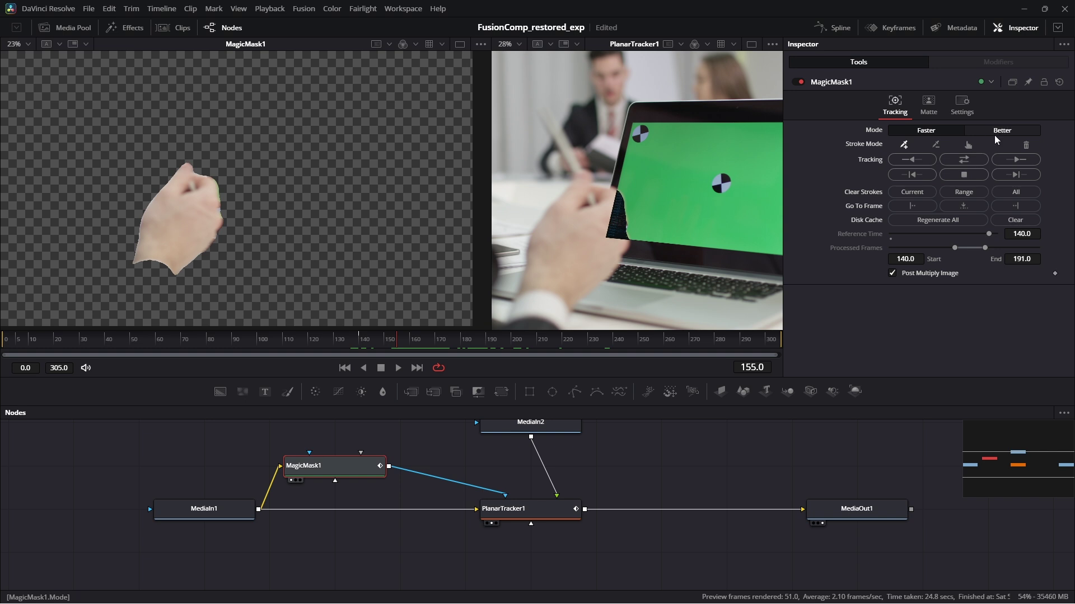
Turn on Invert Matte in MagicMask1's matte settings.
click(929, 108)
click(906, 239)
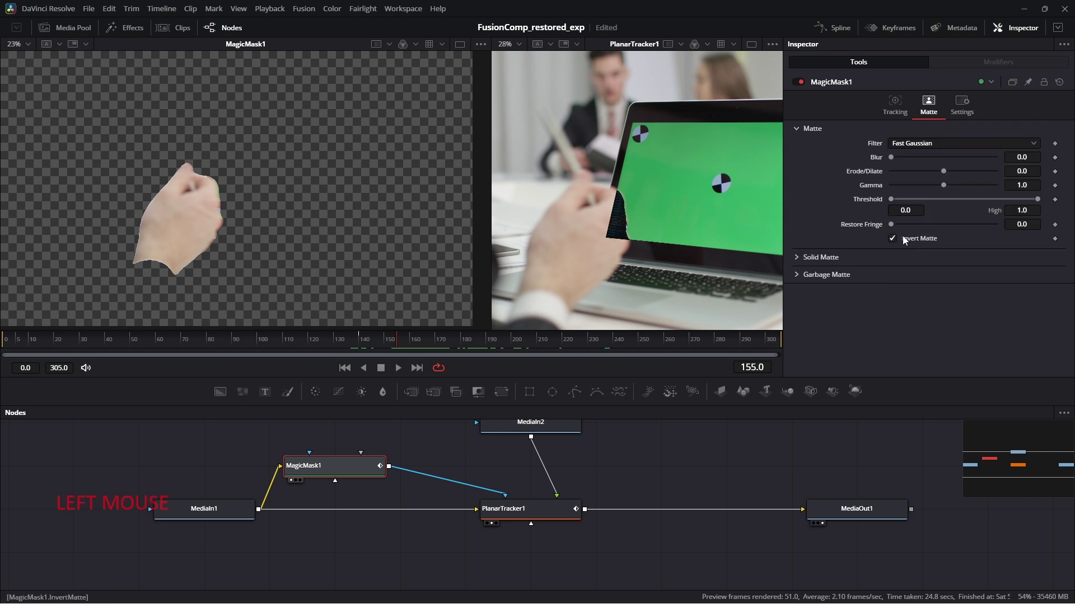
Check the composite at frame 139, just before the tracked range, and disconnect MagicMask1 from PlanarTracker1.
drag(398, 344, 359, 354)
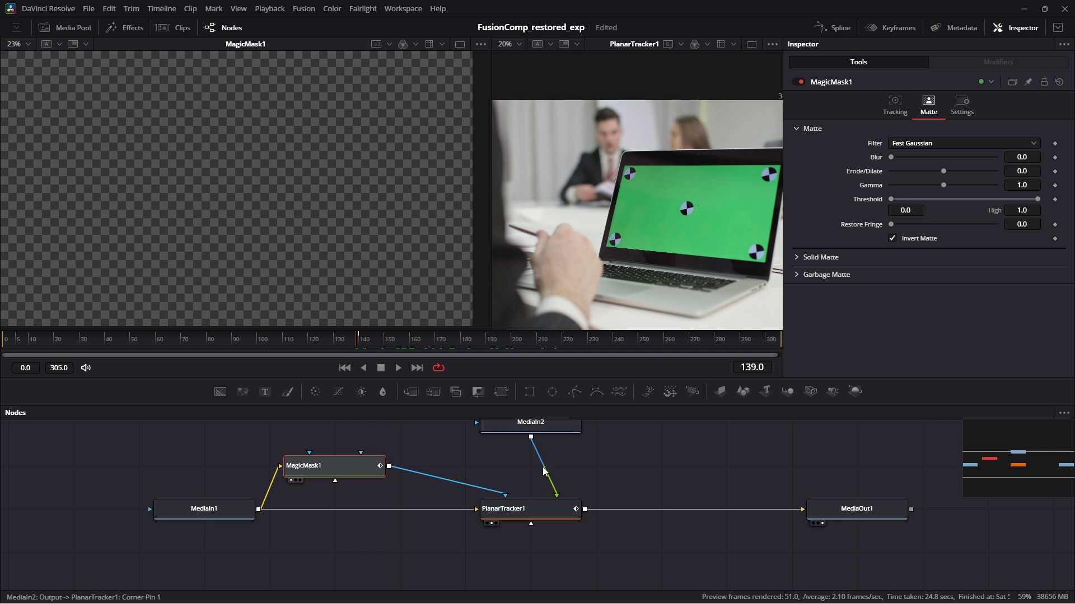
drag(541, 472, 485, 493)
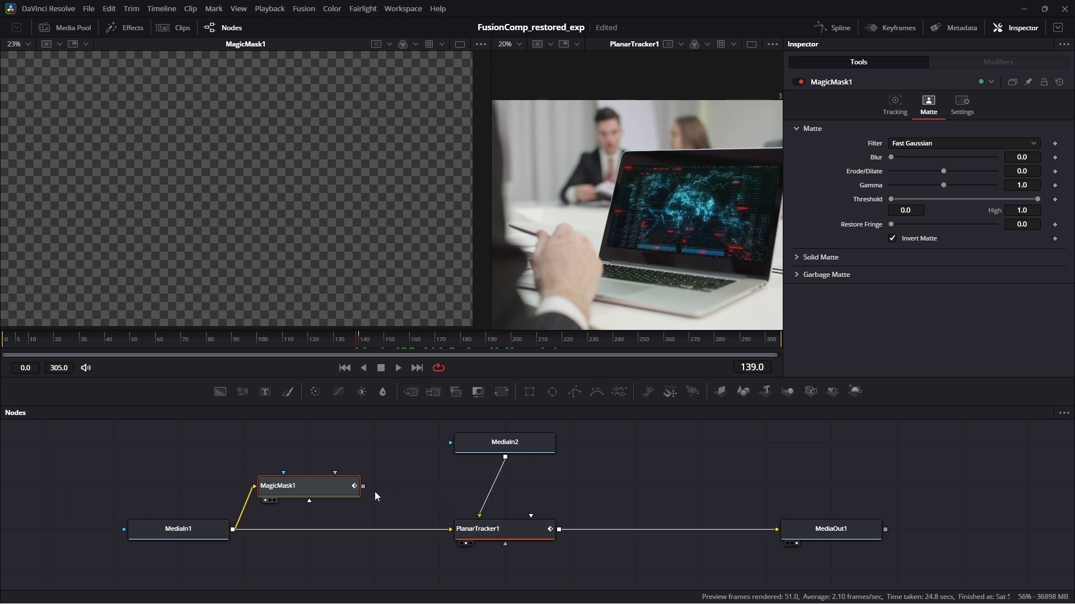
Go to frame 140, raise MagicMask1, and shift MediaIn2, PlanarTracker1 and MediaOut1 to make room after the mask node.
click(294, 485)
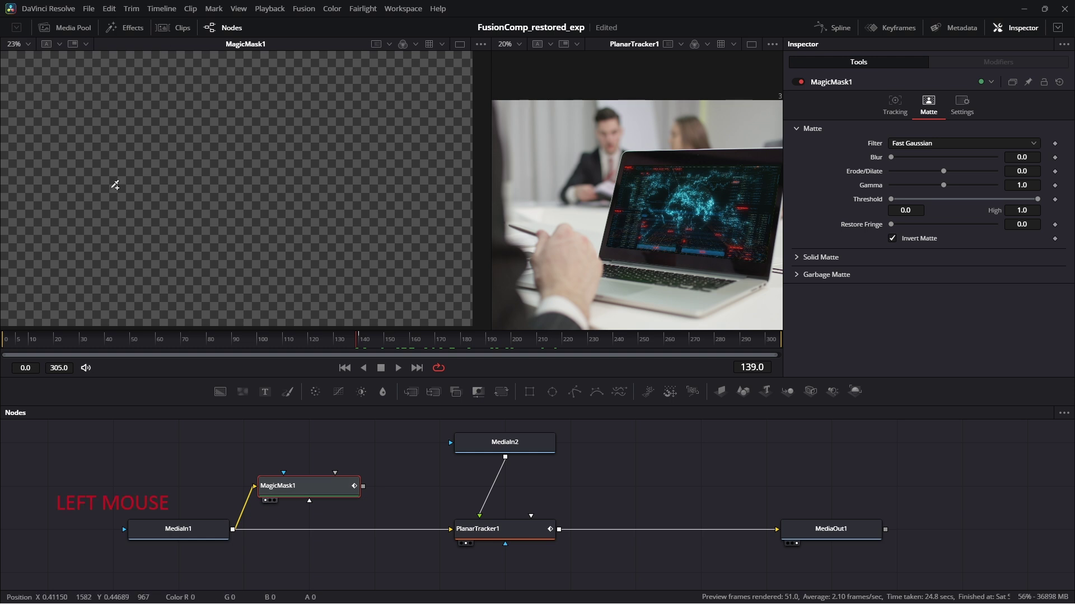
click(361, 343)
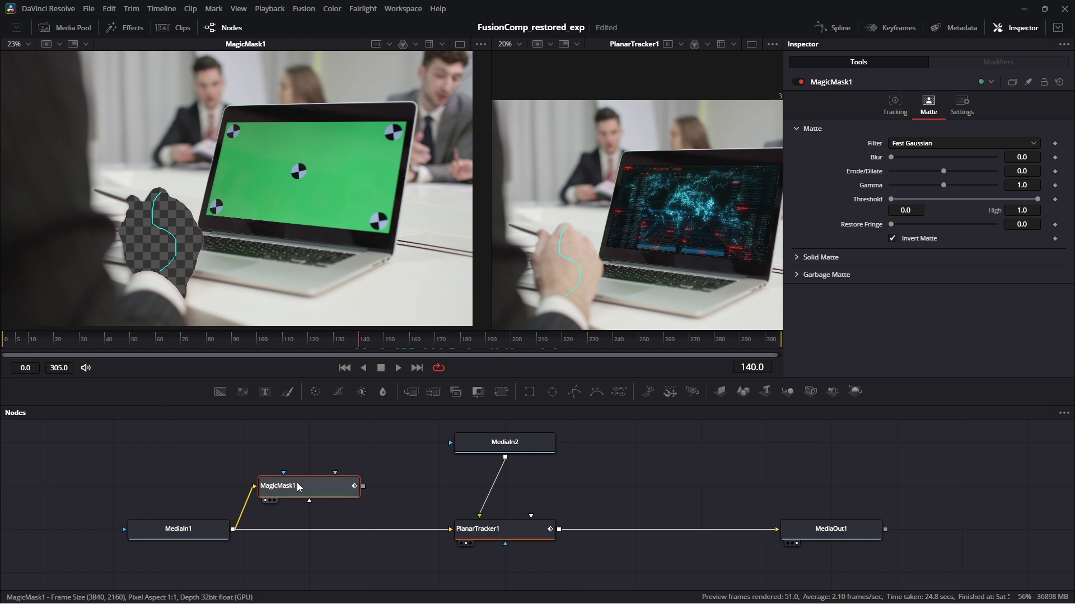
mouse_move(328, 480)
mouse_down()
mouse_move(331, 497)
mouse_move(248, 474)
mouse_move(342, 464)
mouse_up()
drag(441, 450, 637, 550)
click(431, 498)
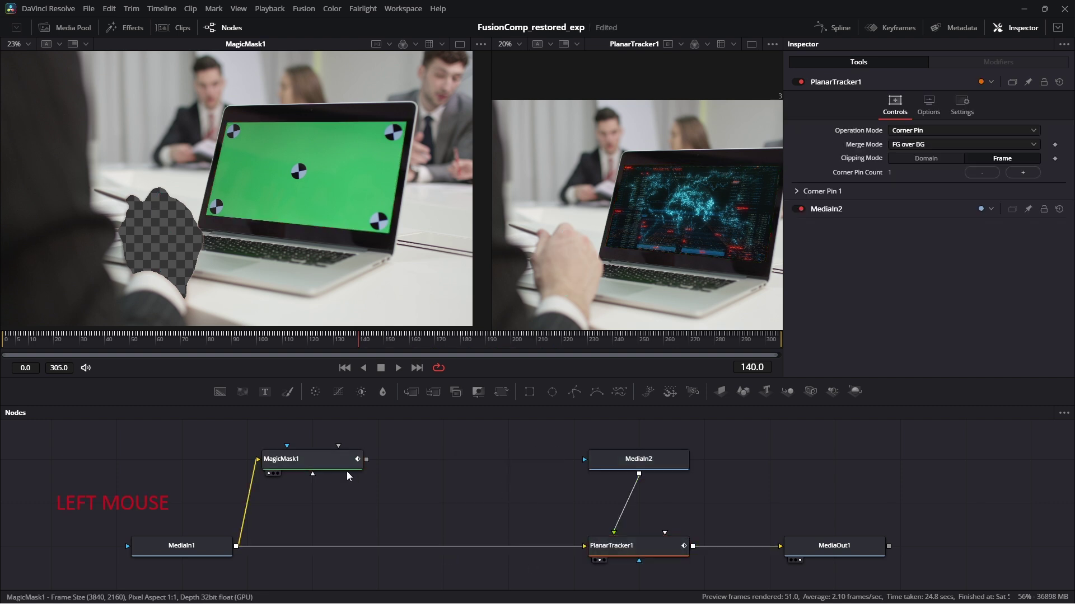
Add a Time Stretcher node after MagicMask1.
click(277, 468)
key(ctrl)
click(301, 455)
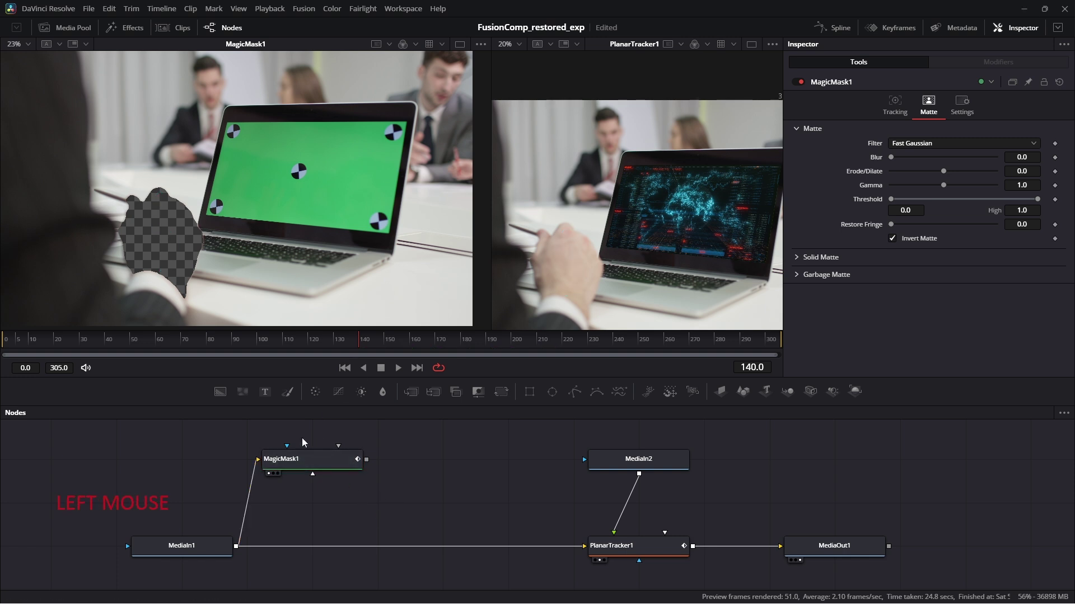
key(ctrl+space)
text(magi)
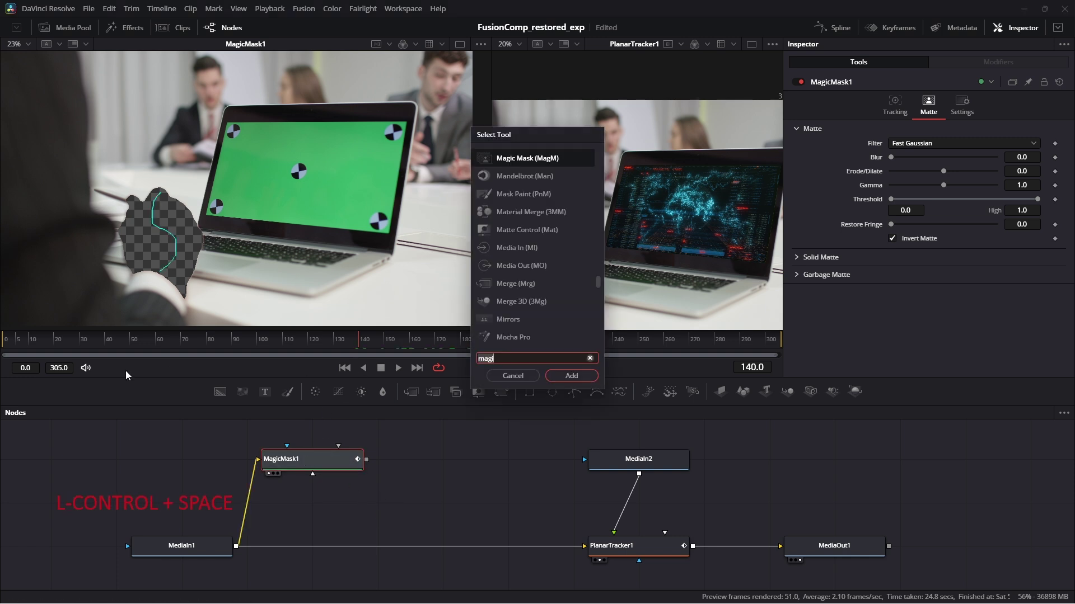
text(tim)
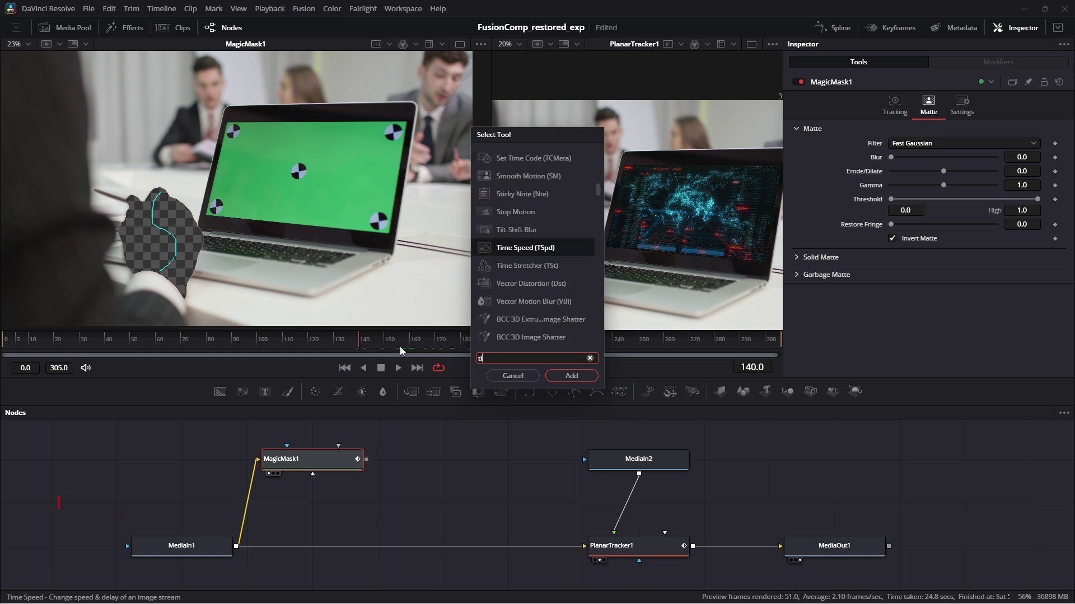
click(535, 252)
click(551, 377)
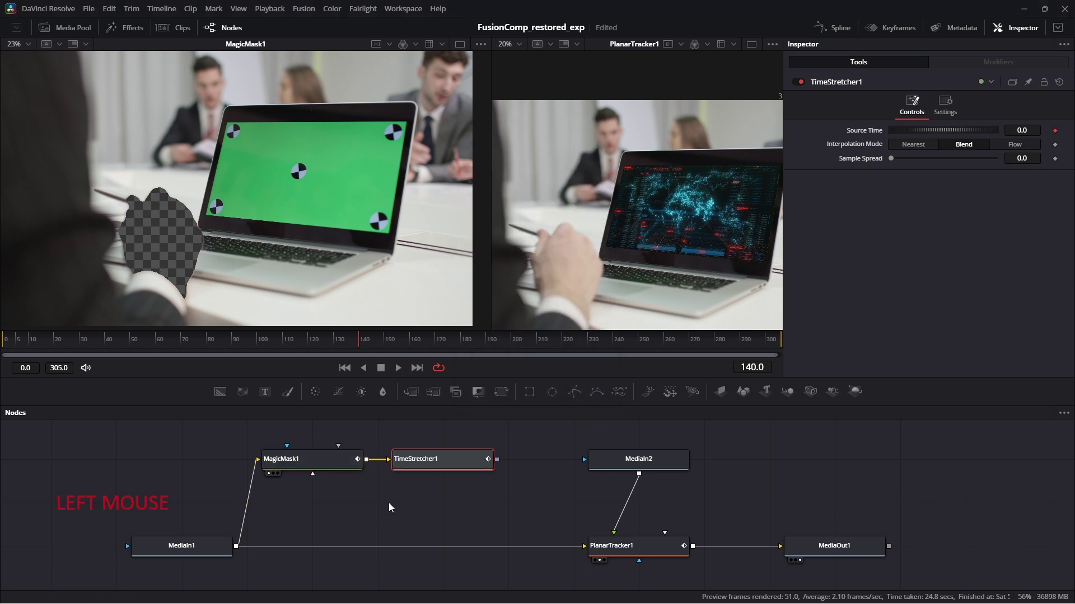
Show TimeStretcher1 in the second viewer and open the Keyframes editor.
key(2)
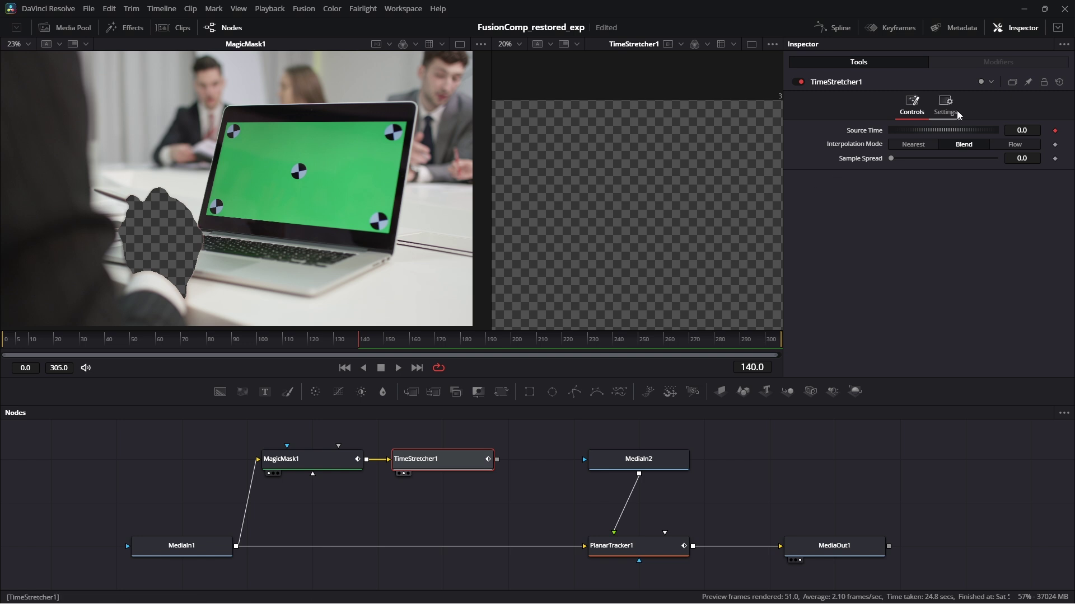
click(899, 28)
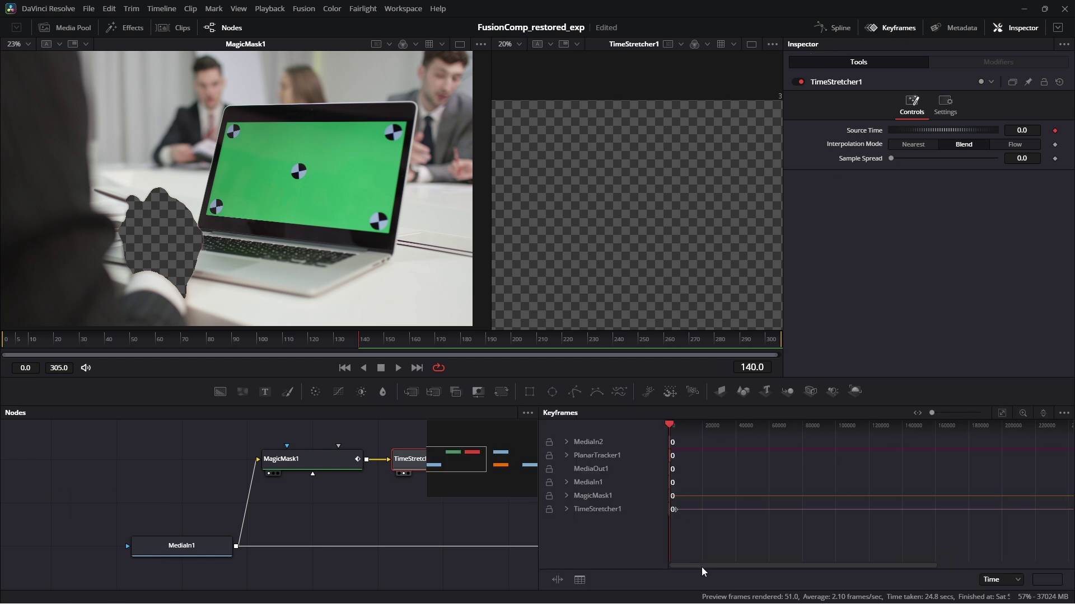
drag(337, 343, 361, 351)
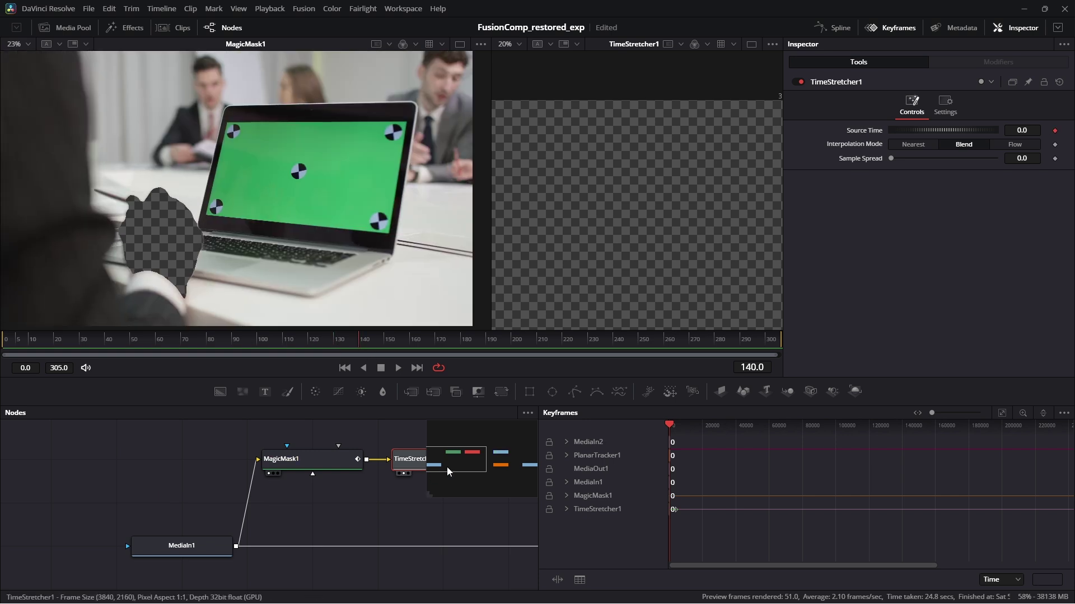
drag(431, 461, 330, 472)
click(901, 32)
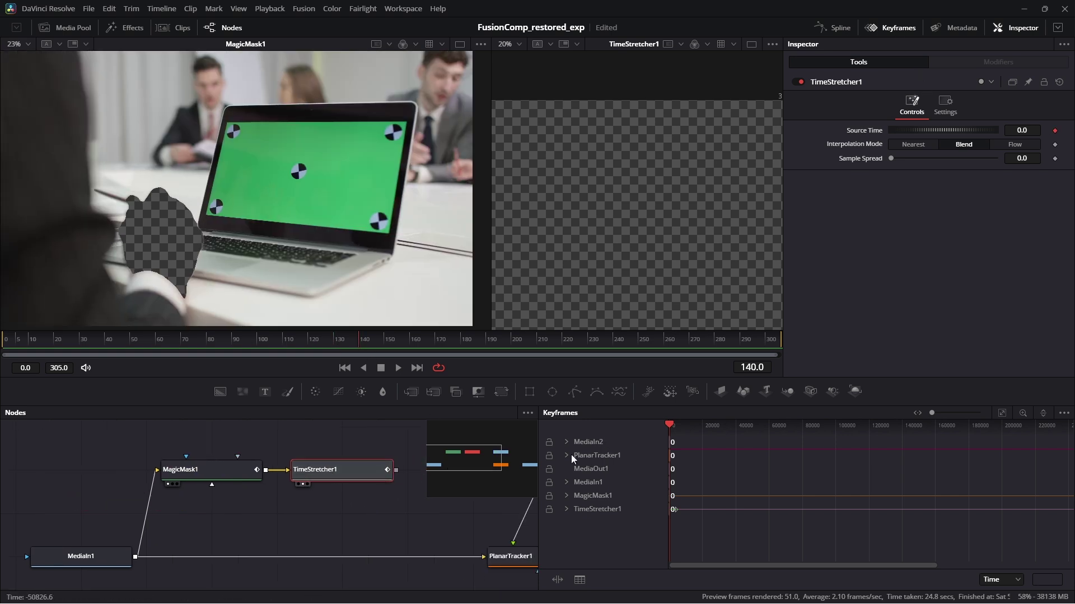
Set TimeStretcher1's Source Time to 140 at frame 140 and check the mask on earlier frames.
click(1028, 131)
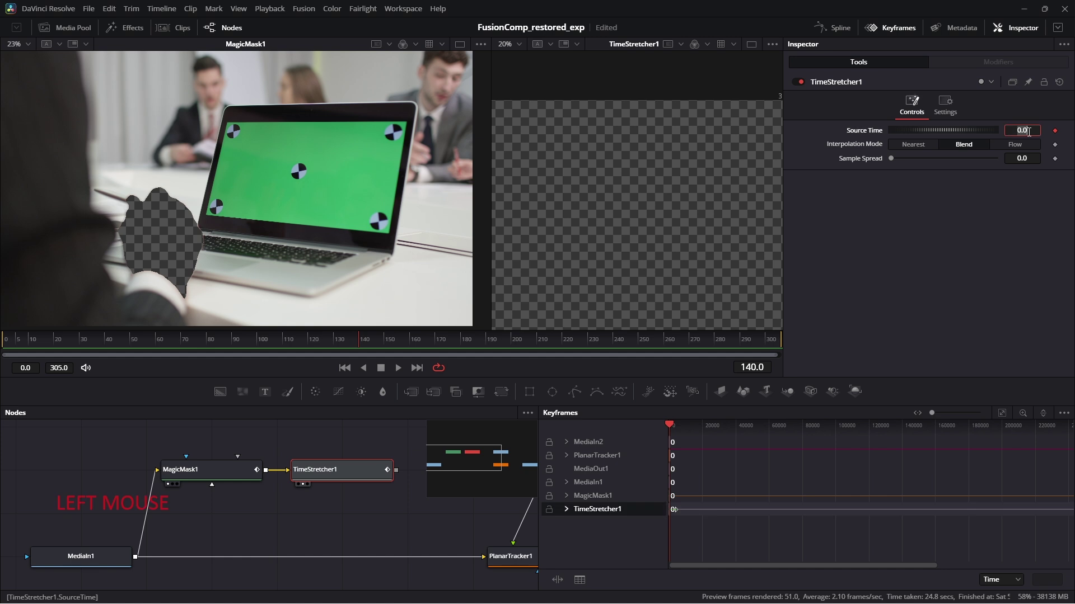
text(140)
key(Return)
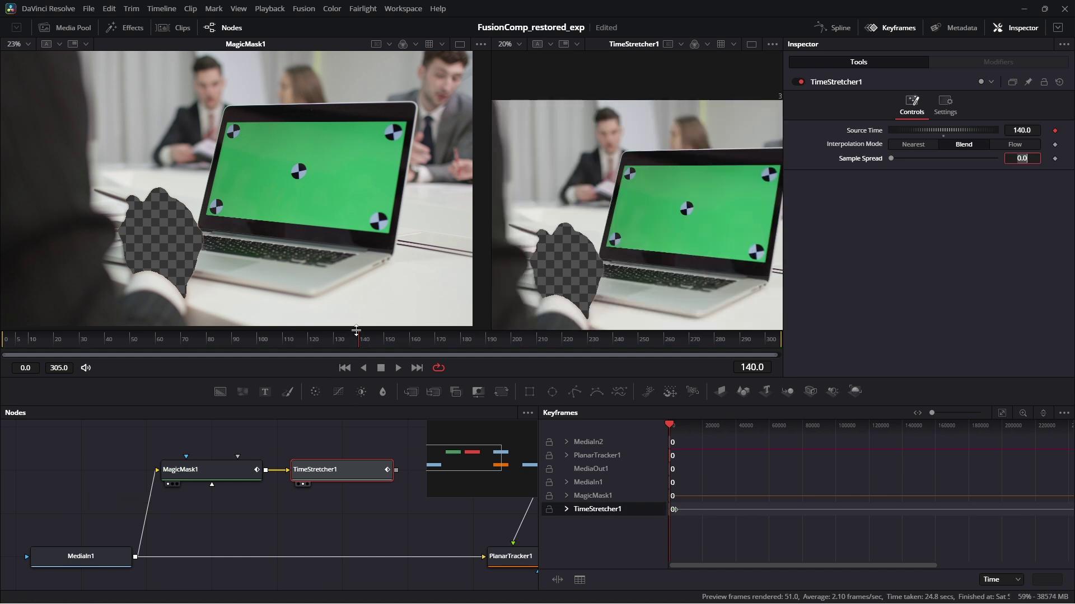
click(332, 340)
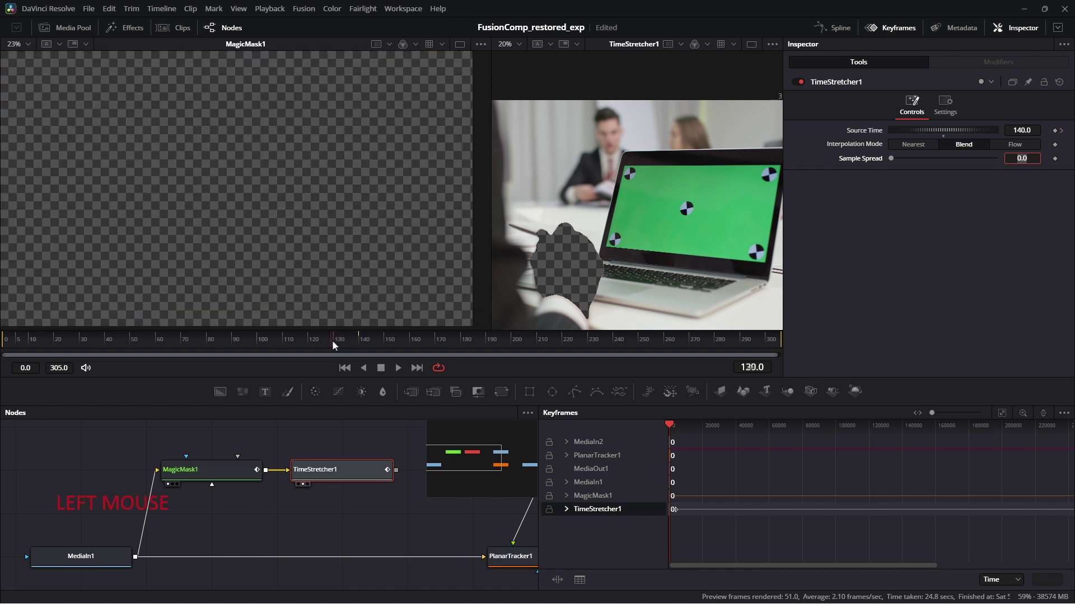
drag(296, 342, 287, 341)
click(320, 480)
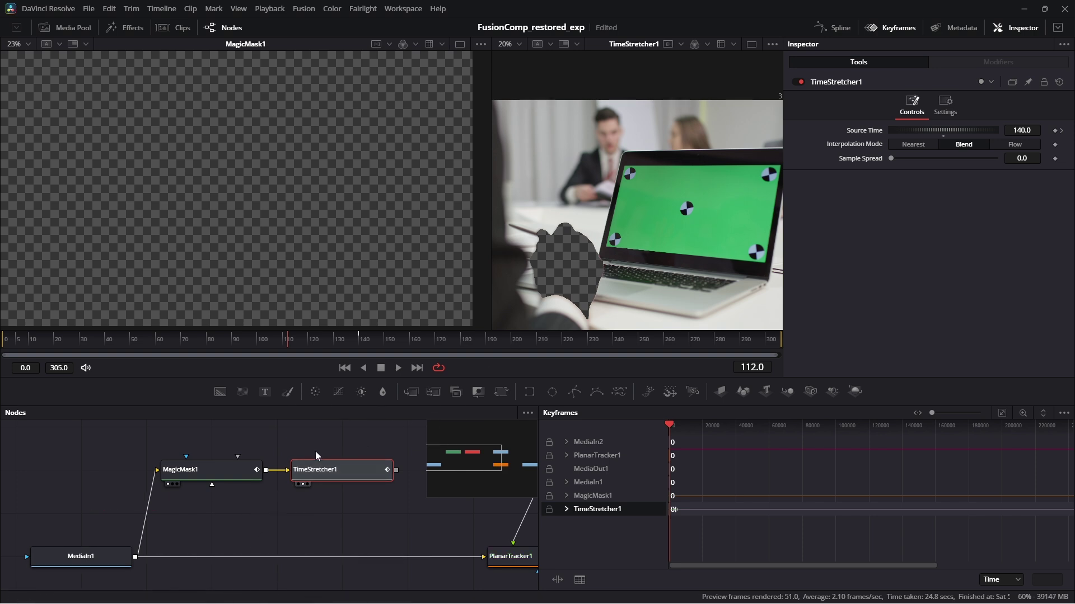
click(315, 467)
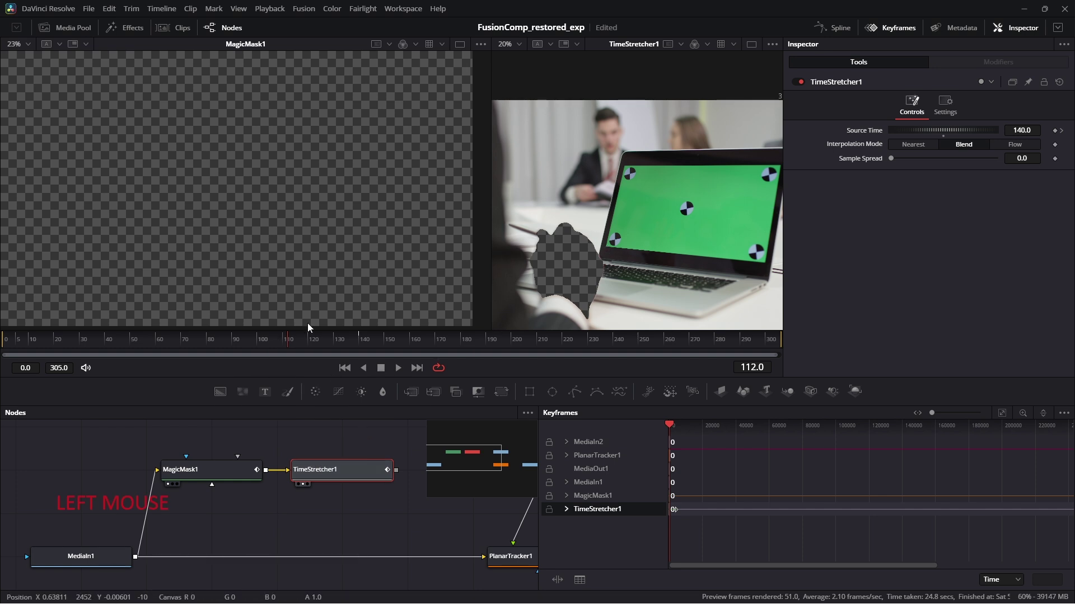
drag(10, 353, 199, 347)
Set TimeStretcher1's Source Time to 180 at frame 180 and check the mask on frames between 140 and 180.
click(360, 341)
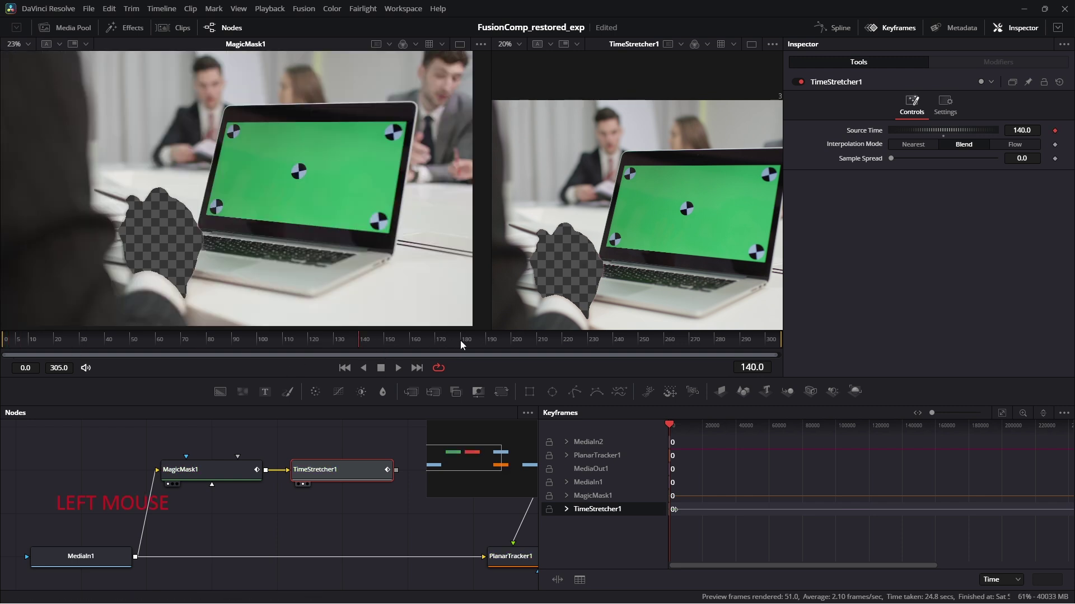
click(460, 340)
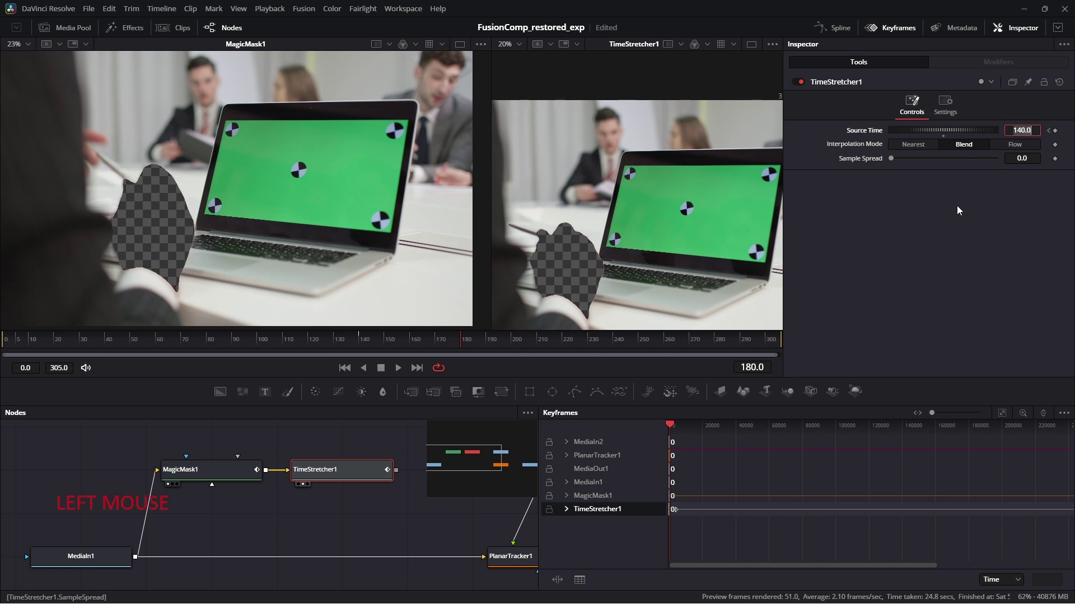
text(180)
key(Return)
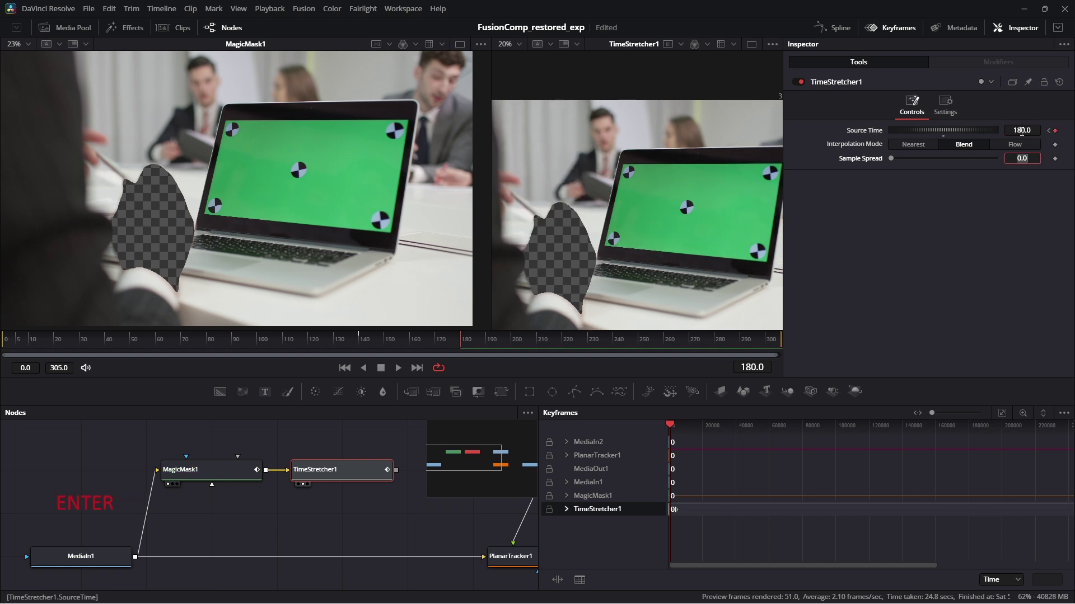
click(441, 339)
mouse_move(429, 341)
mouse_down()
mouse_move(400, 344)
mouse_move(412, 343)
mouse_up()
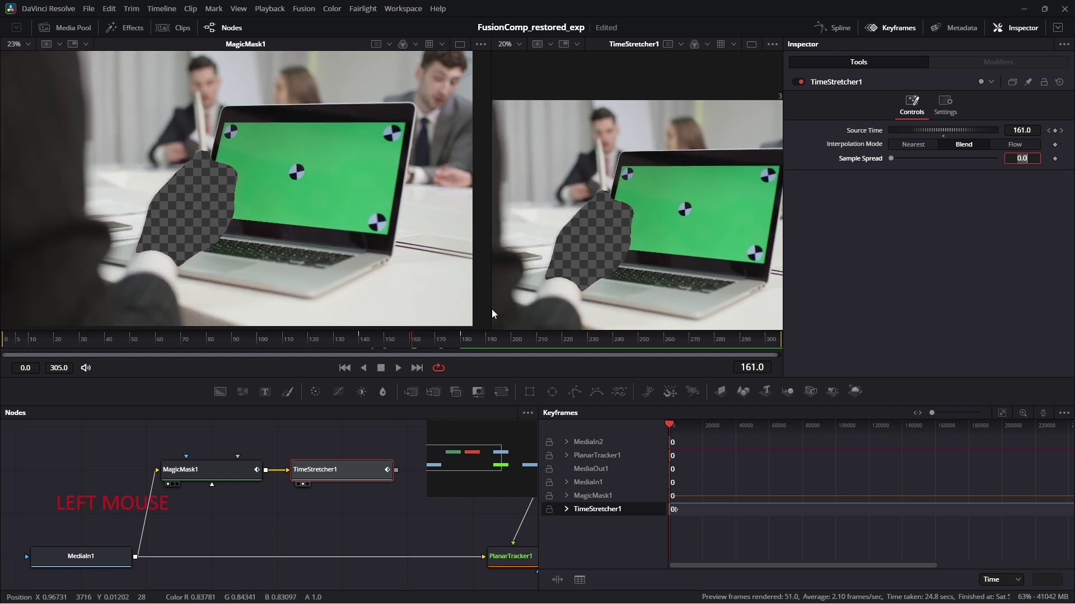
click(440, 342)
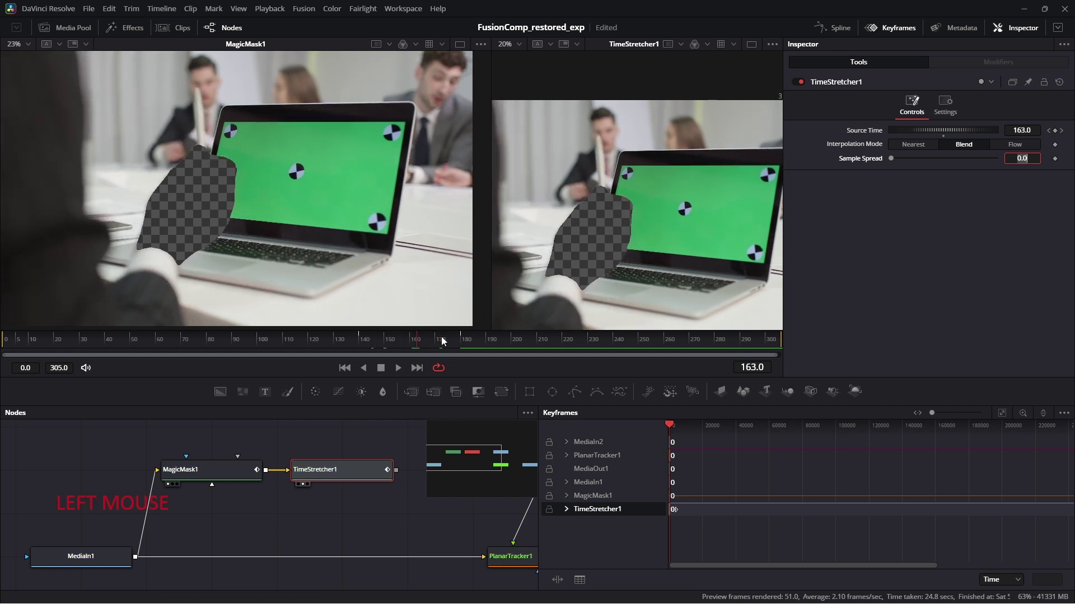
Connect TimeStretcher1's output to PlanarTracker1's Effect Mask input and show PlanarTracker1 in the second viewer.
drag(333, 470, 390, 549)
click(412, 591)
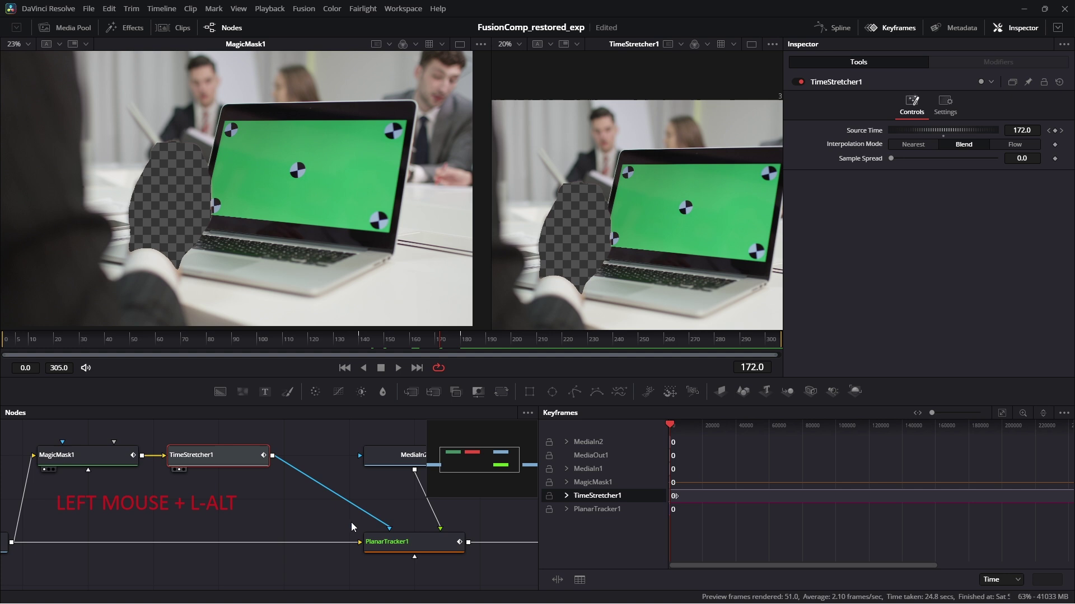
click(431, 543)
key(2)
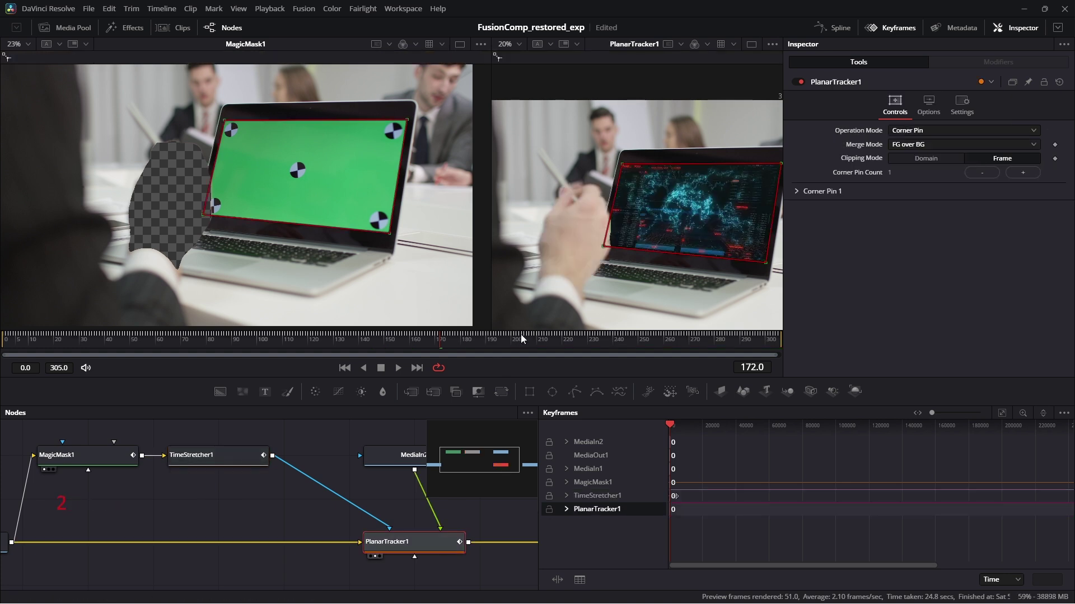
Play the composite from the first frame in a single viewer and examine the hand's edge against the screen at frame 156.
click(452, 344)
drag(489, 344, 3, 346)
key(space)
click(751, 44)
key(space)
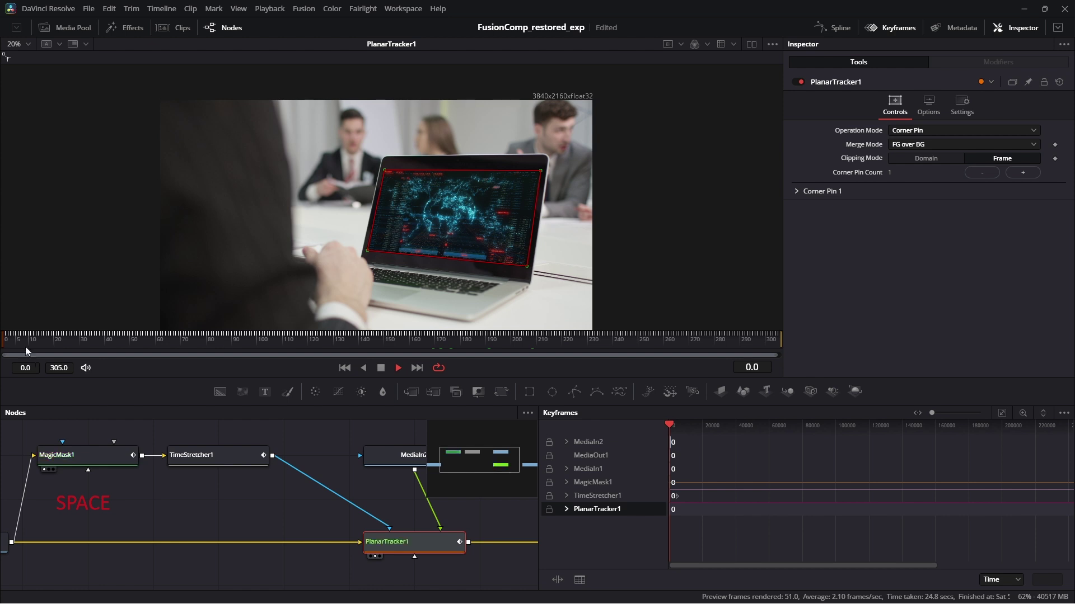
click(404, 344)
ctrl+scroll(408, 313, up, 2)
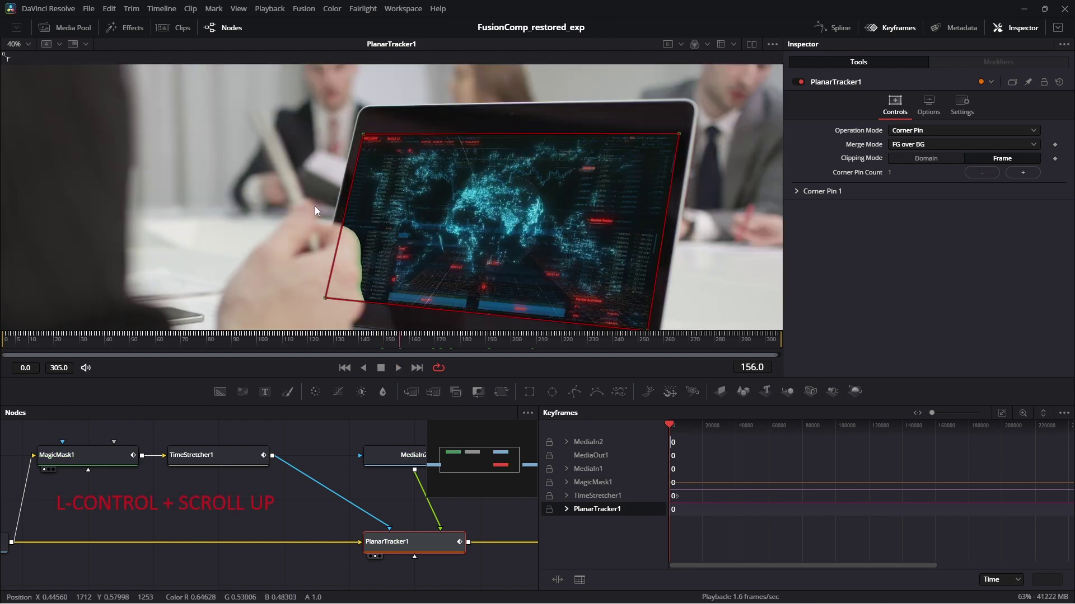
ctrl+scroll(408, 313, down, 1)
drag(412, 516, 295, 503)
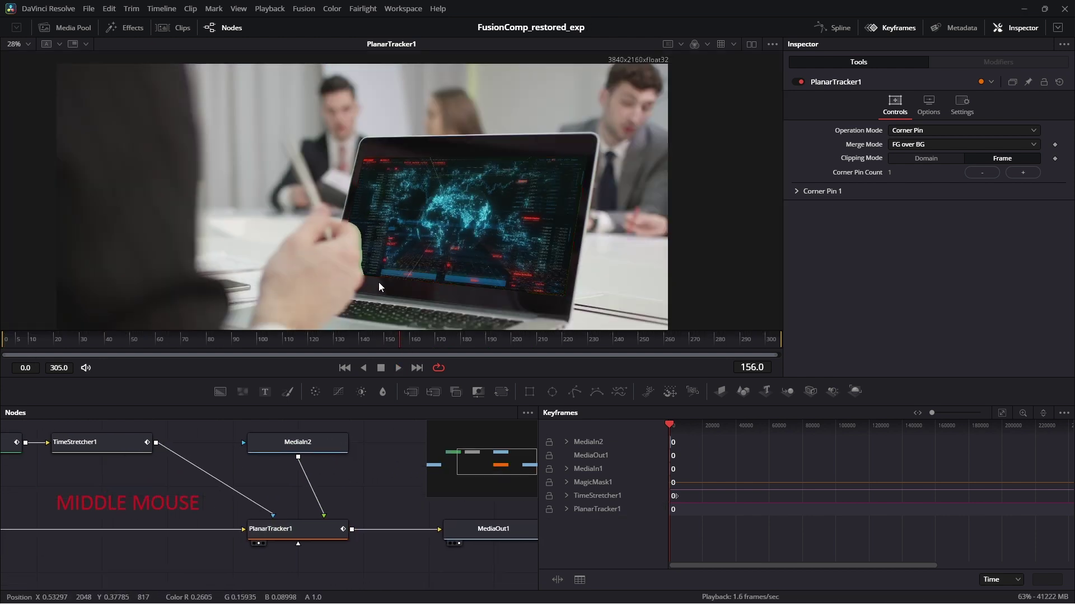
ctrl+scroll(369, 235, up, 1)
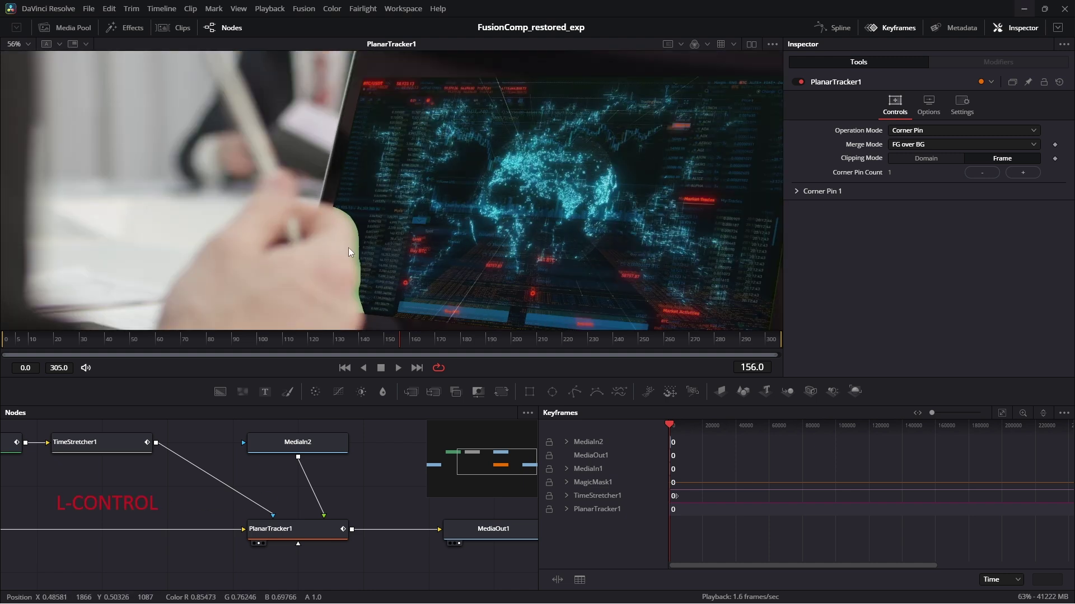
ctrl+scroll(361, 245, down, 1)
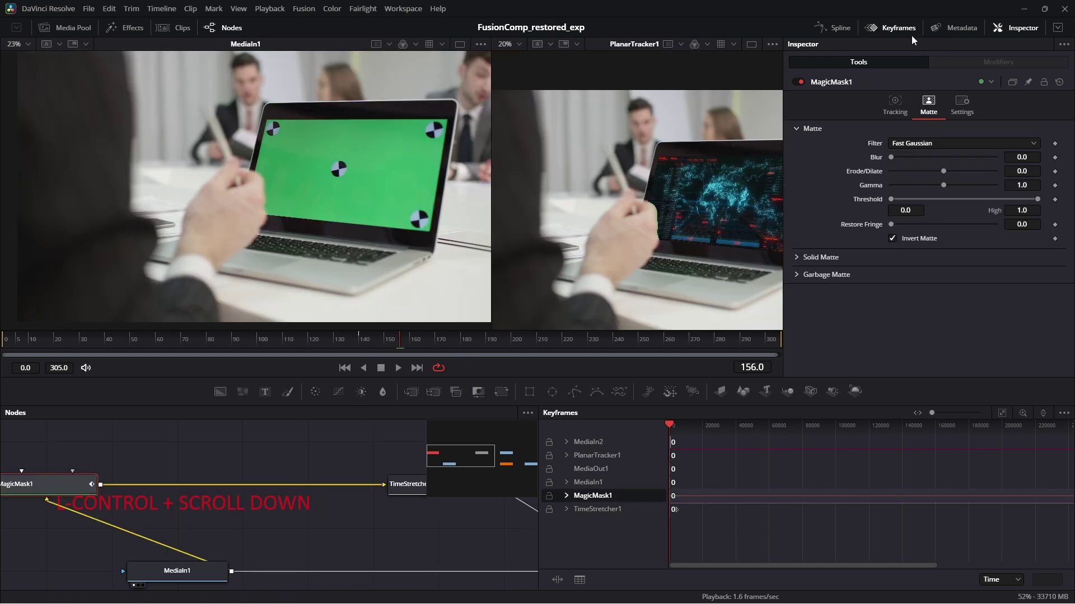
Close the Keyframes editor and move MagicMask1 closer to TimeStretcher1 in the node graph.
click(891, 31)
drag(592, 474, 667, 476)
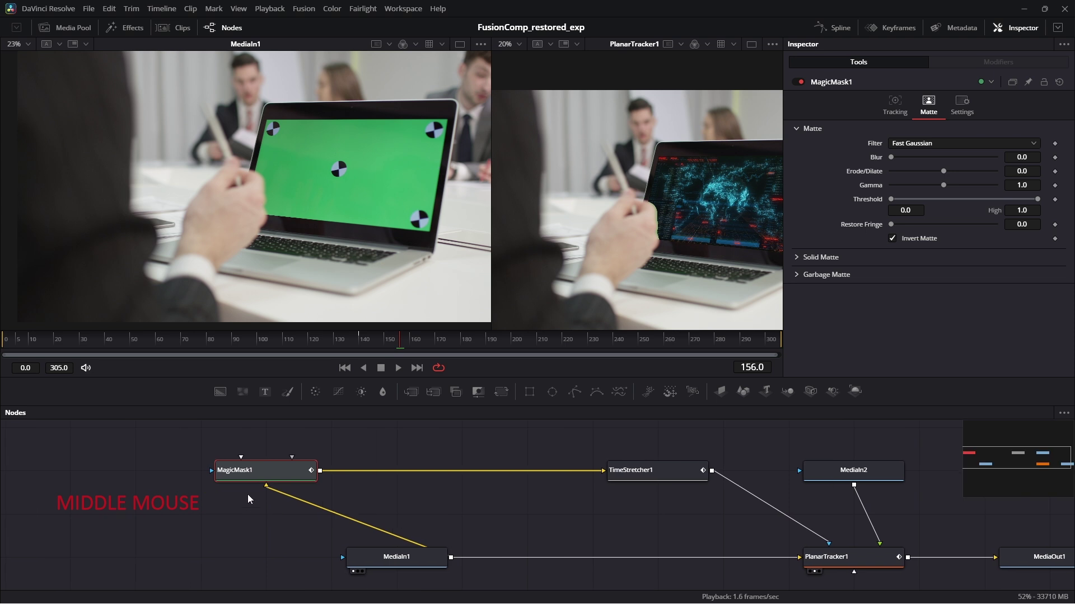
drag(238, 475, 497, 475)
click(353, 549)
drag(465, 536, 560, 456)
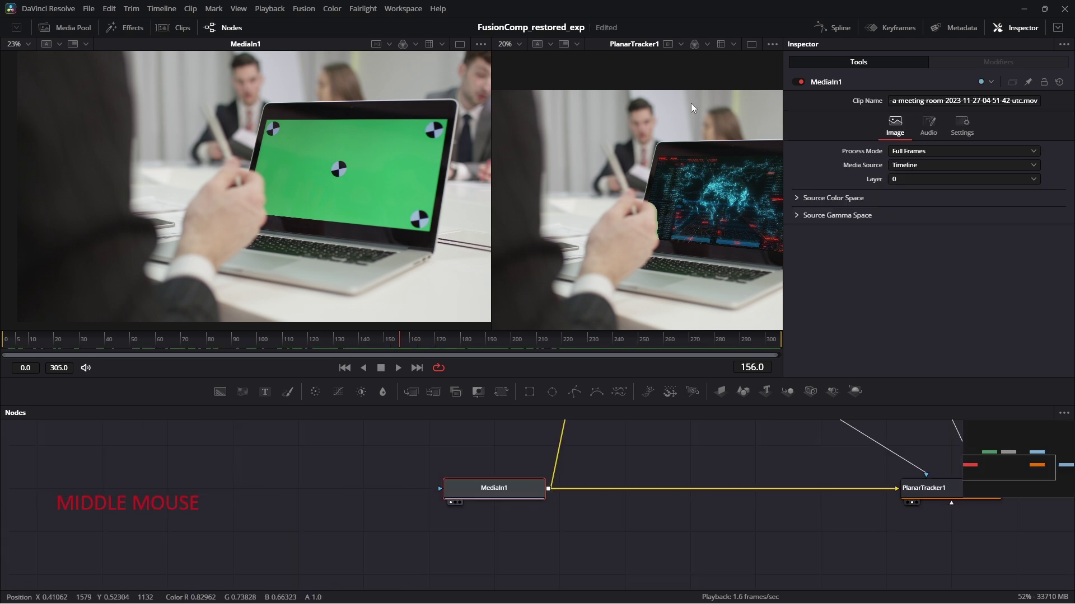
Show MediaIn1 in a single viewer and examine the green spill around the hand, keyboard and laptop screen.
click(753, 45)
key(2)
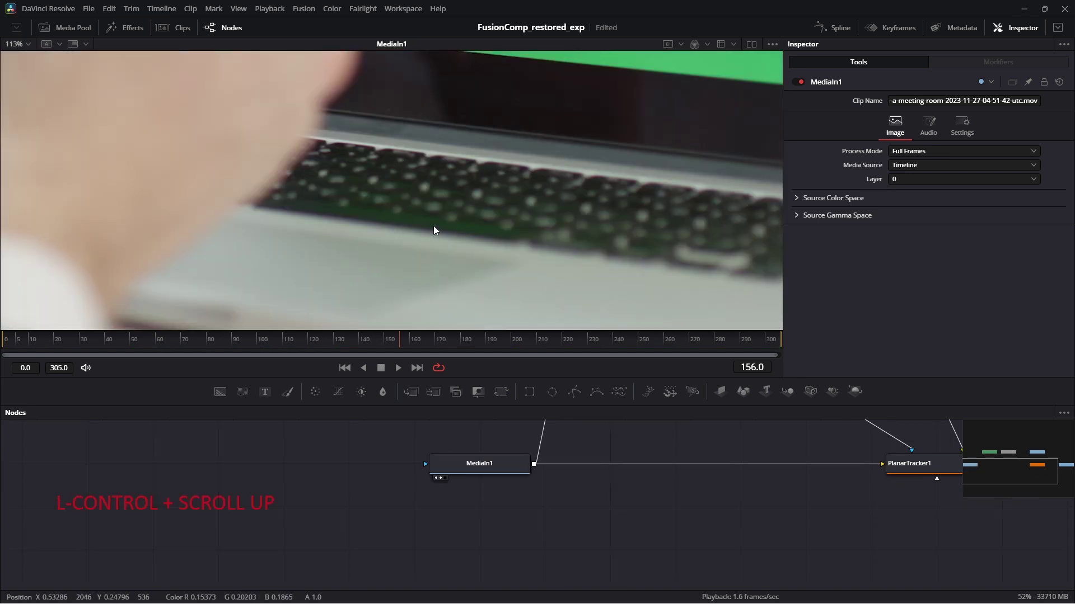
drag(433, 188, 377, 254)
scroll(381, 196, down, 3)
drag(458, 149, 409, 264)
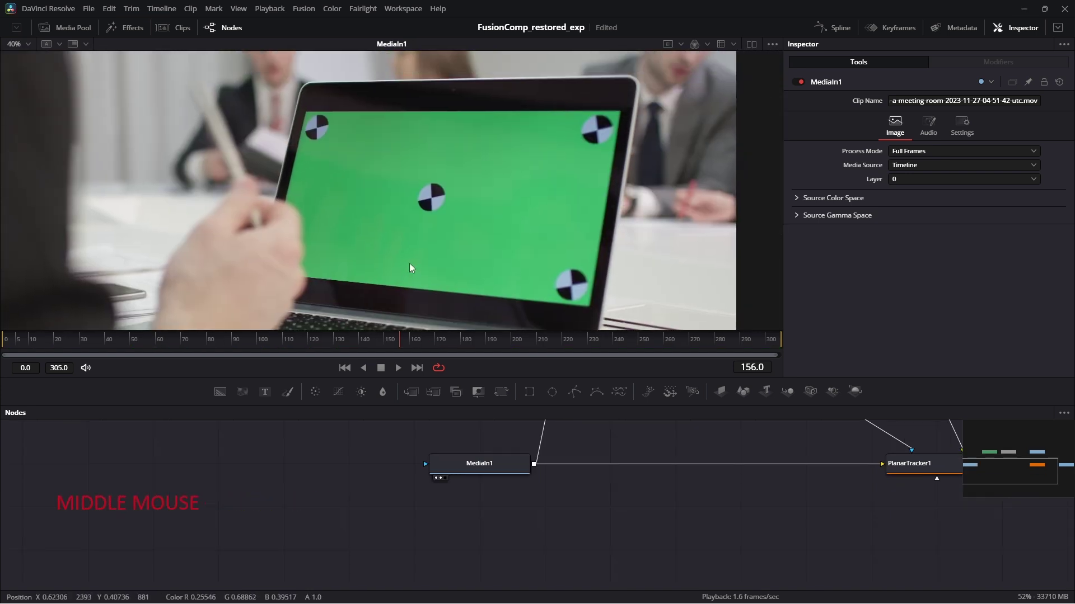
drag(617, 503, 439, 501)
Add a Despill node below the MediaIn1 connection and feed MediaIn1's output into it.
click(516, 534)
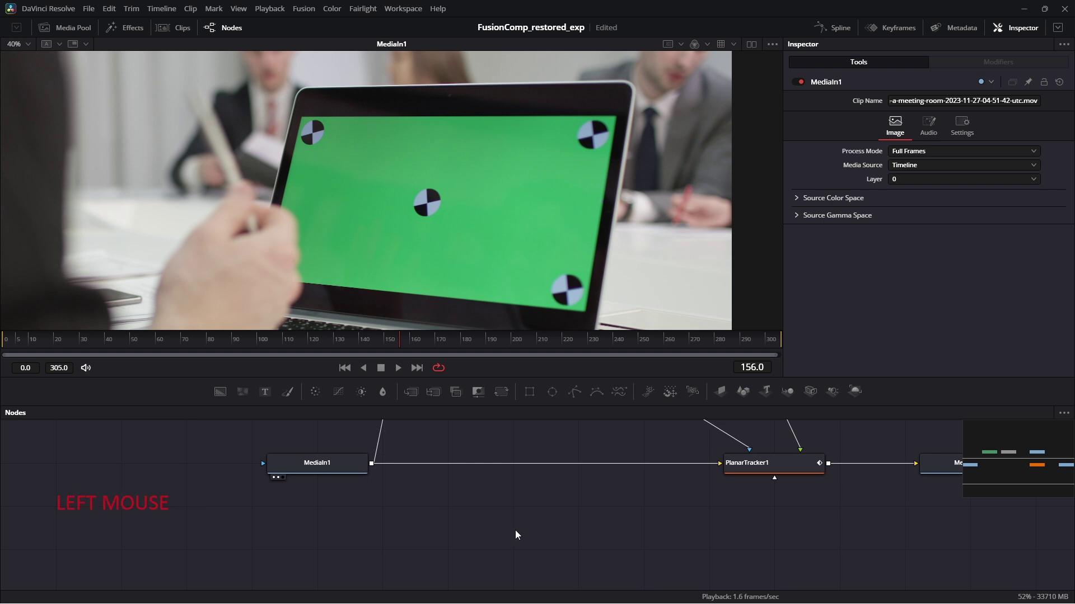
key(ctrl+space)
text(spill)
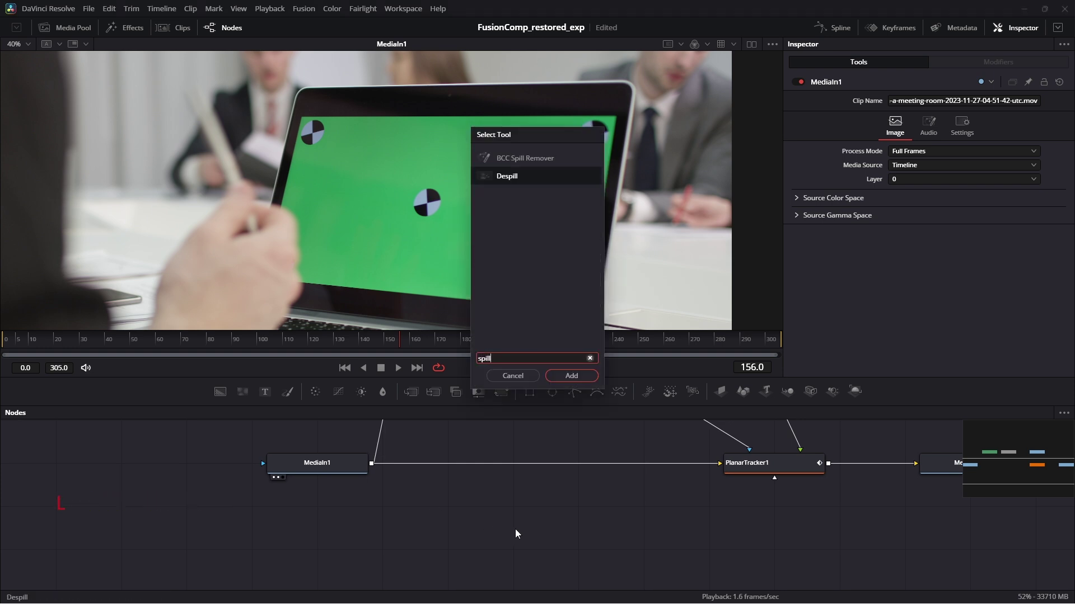
key(Return)
drag(515, 534, 515, 492)
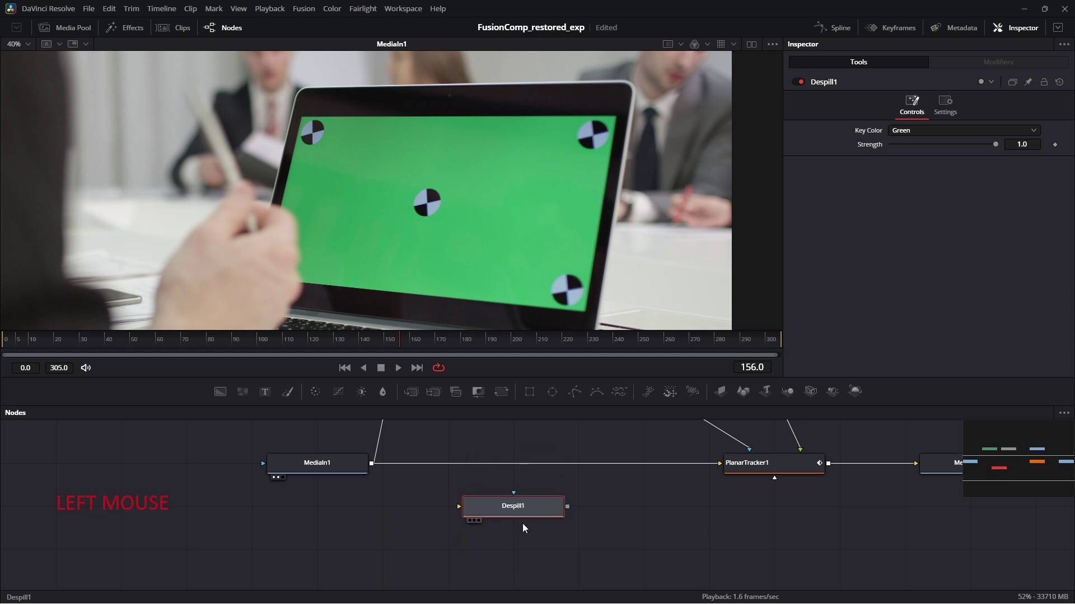
drag(371, 464, 506, 506)
Show Despill1 in the second viewer beside MediaIn1 in the first viewer.
click(534, 513)
key(2)
drag(687, 143, 687, 101)
click(751, 44)
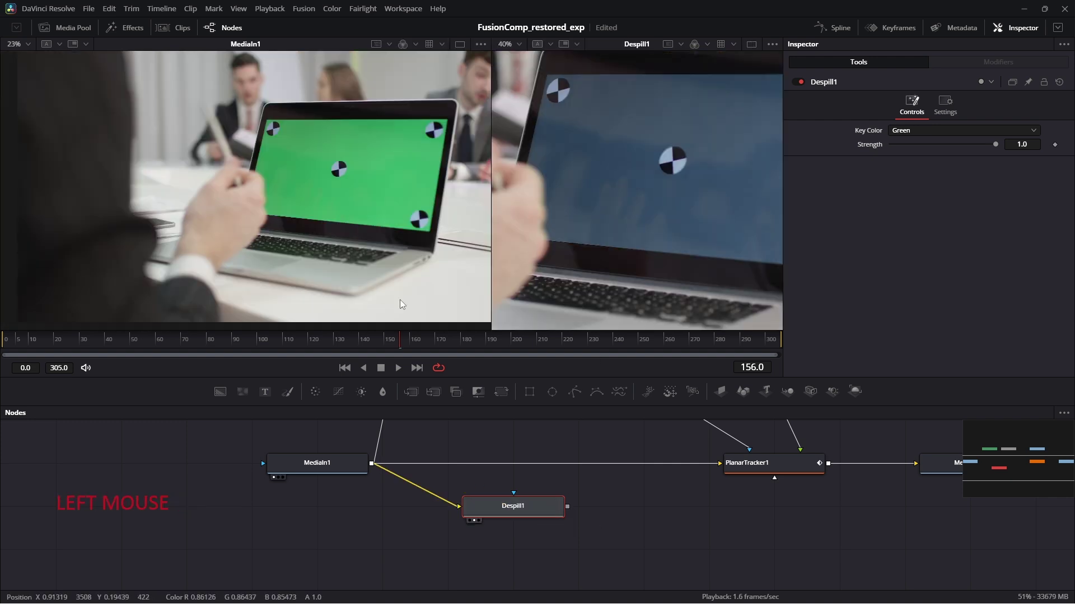
click(298, 463)
key(1)
drag(290, 230, 223, 235)
click(522, 507)
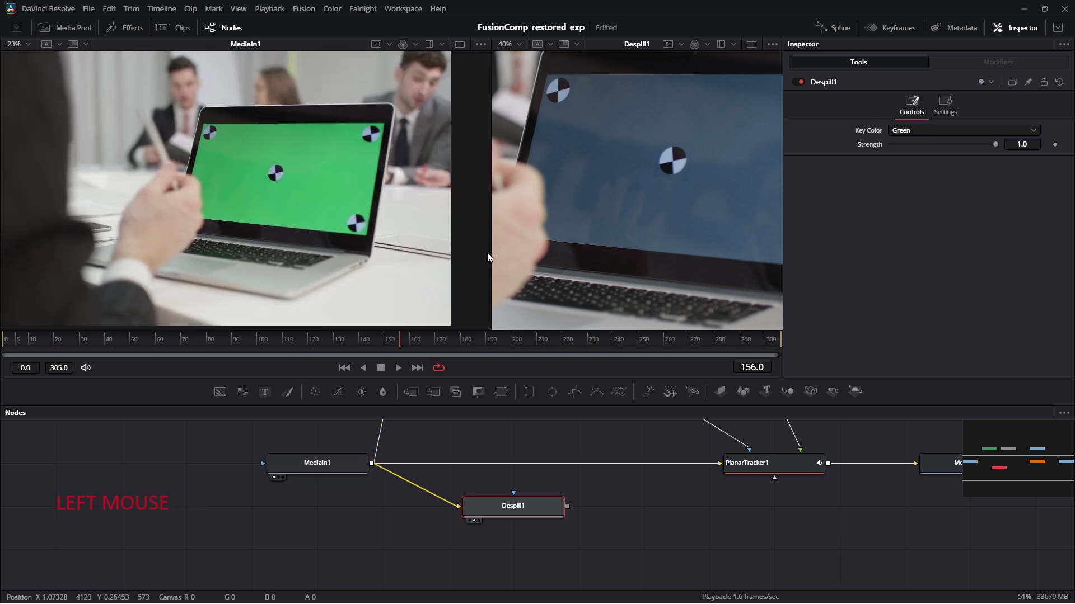
scroll(546, 235, down, 3)
Hide the Inspector, fit and enlarge both viewers, and compare the green spill between MediaIn1 and Despill1.
click(1015, 28)
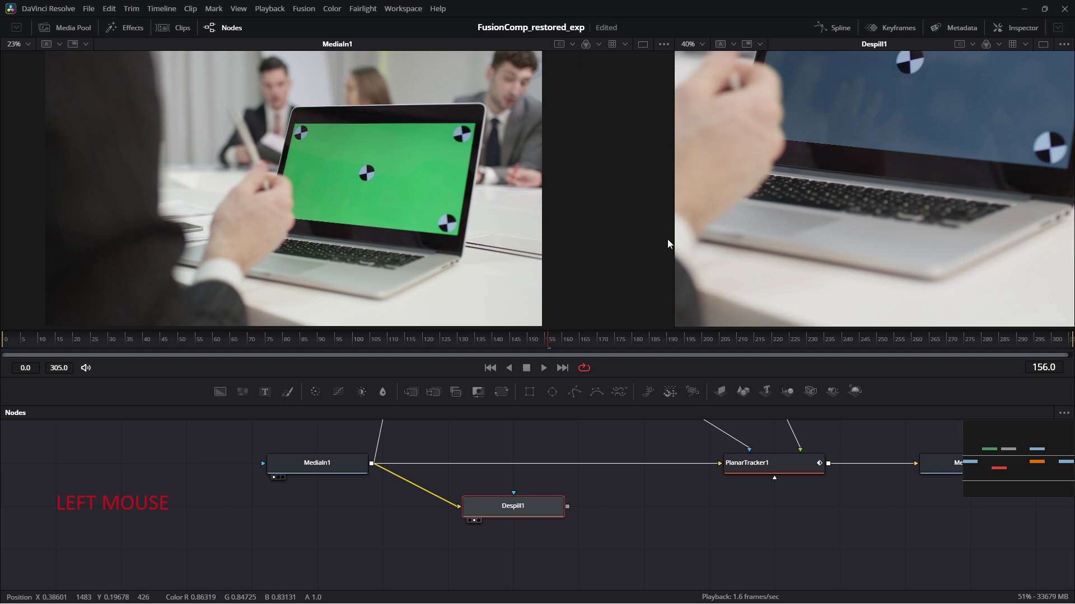
drag(744, 234, 668, 241)
click(697, 43)
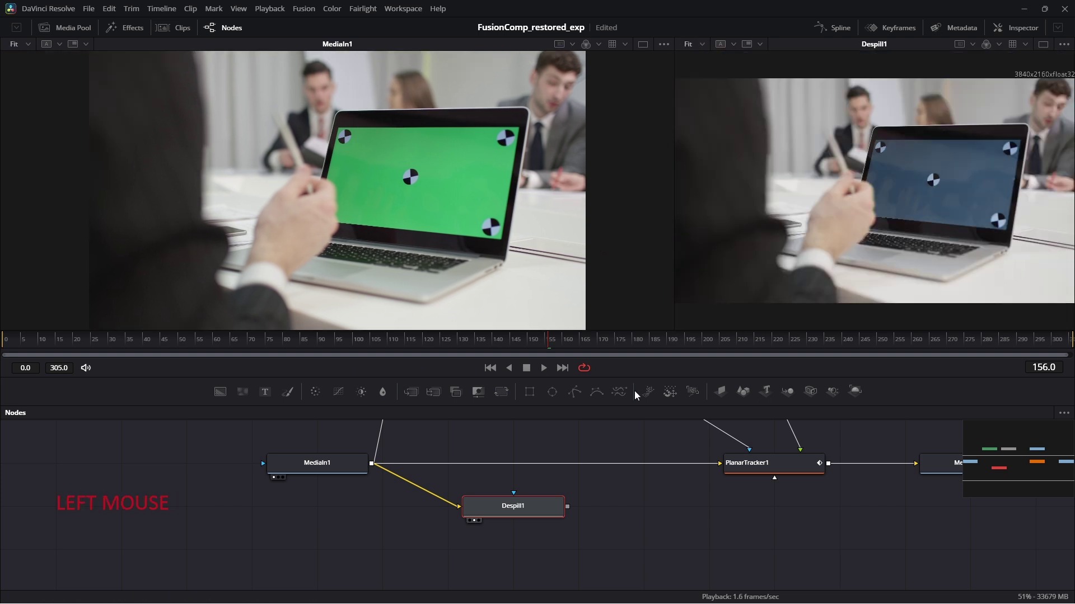
drag(616, 378, 616, 478)
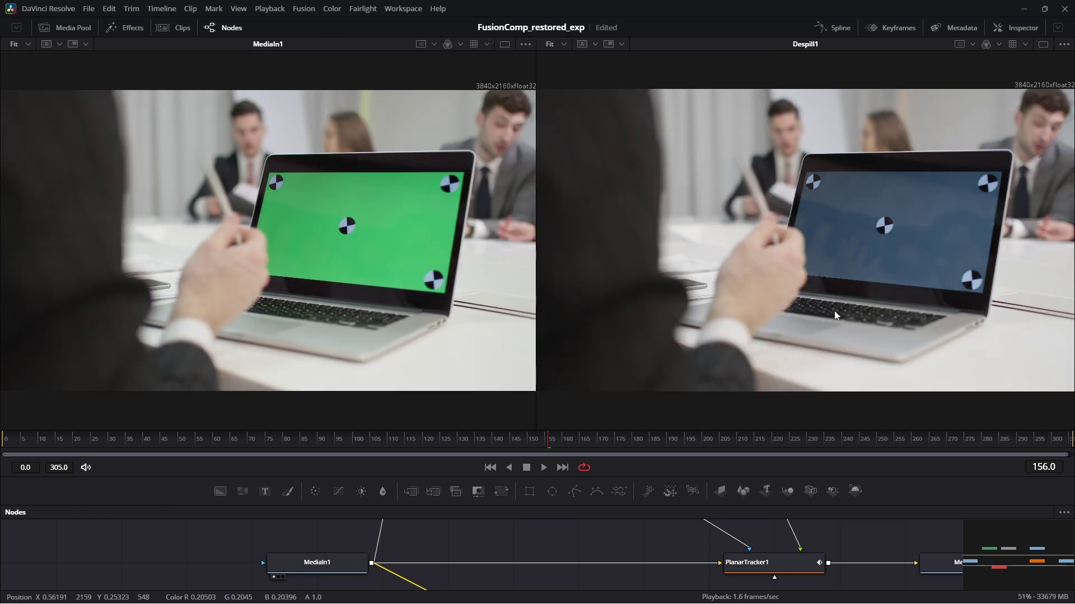
drag(430, 548, 428, 496)
click(510, 553)
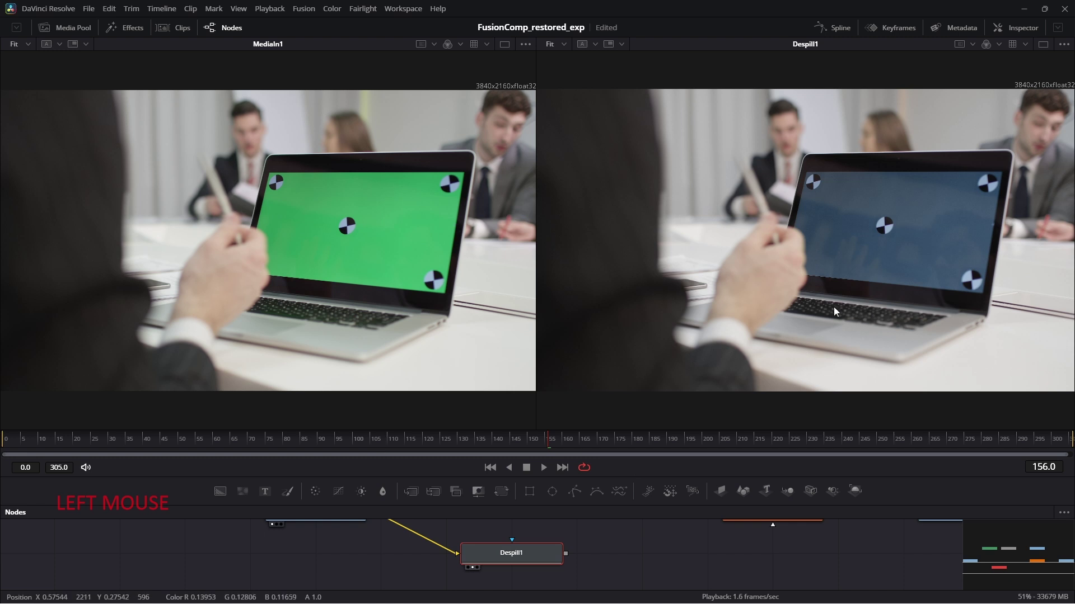
Show PlanarTracker1 in the second viewer.
drag(416, 555, 321, 602)
drag(407, 532, 409, 586)
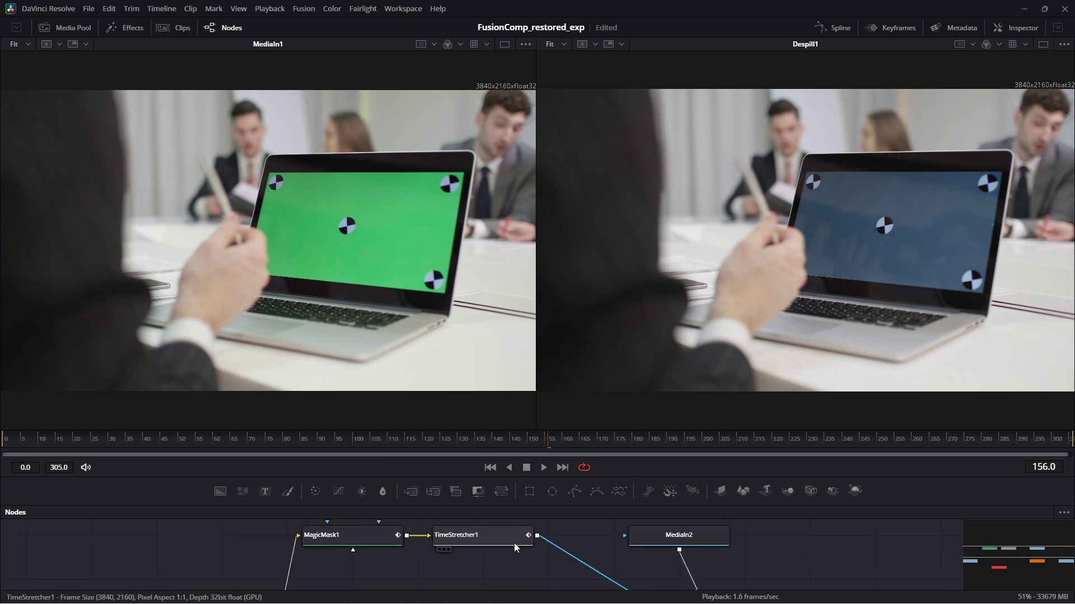
drag(582, 585, 518, 534)
click(607, 564)
key(2)
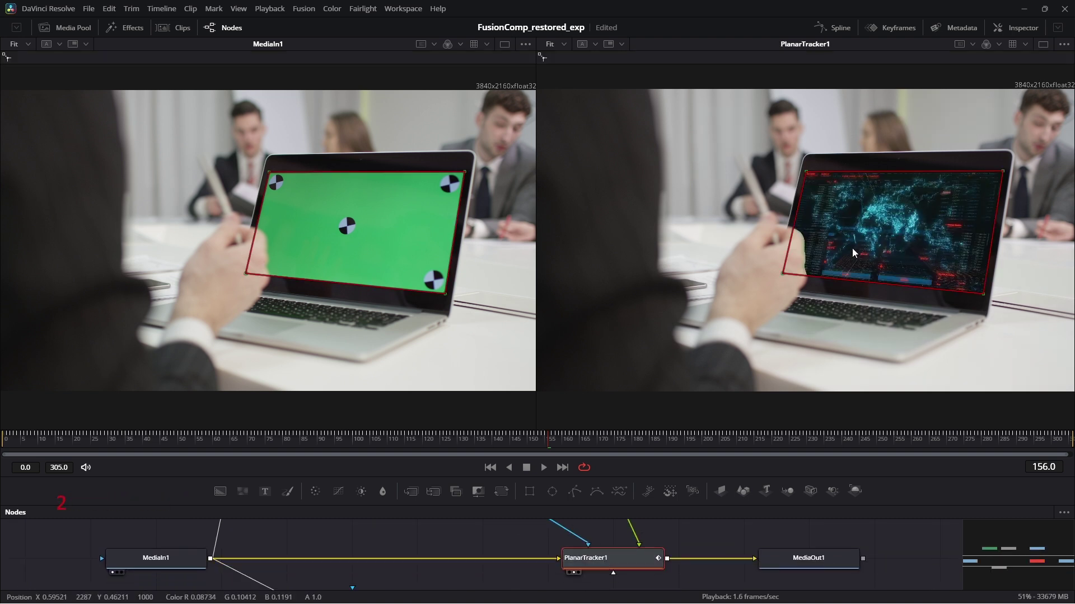
Connect Despill1's output to PlanarTracker1's background input, save the project, and align Despill1 between MediaIn1 and PlanarTracker1.
drag(465, 579, 474, 542)
drag(415, 568, 403, 581)
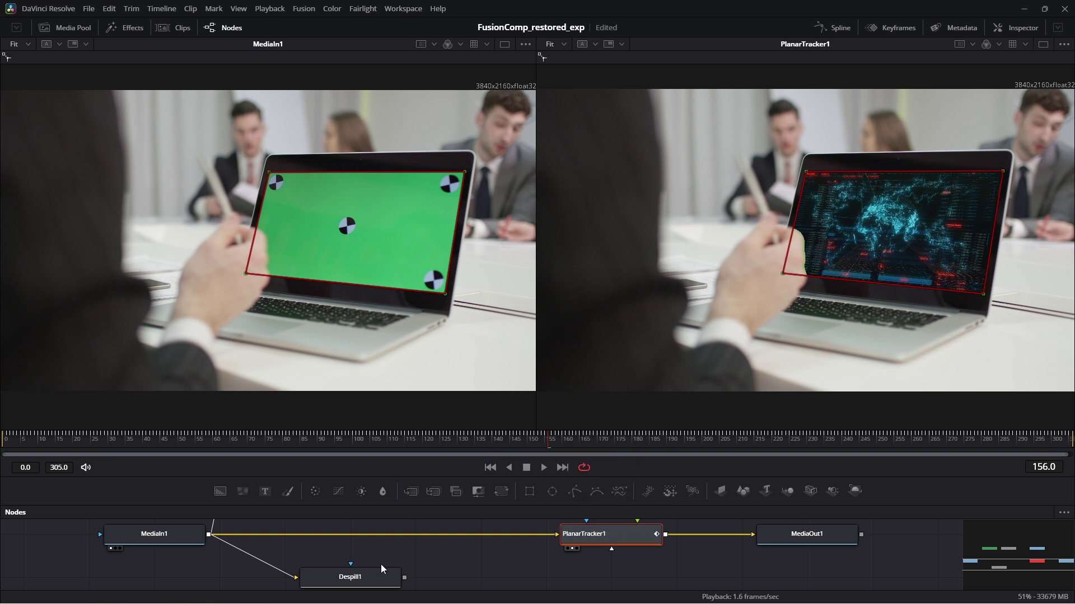
drag(404, 577, 568, 539)
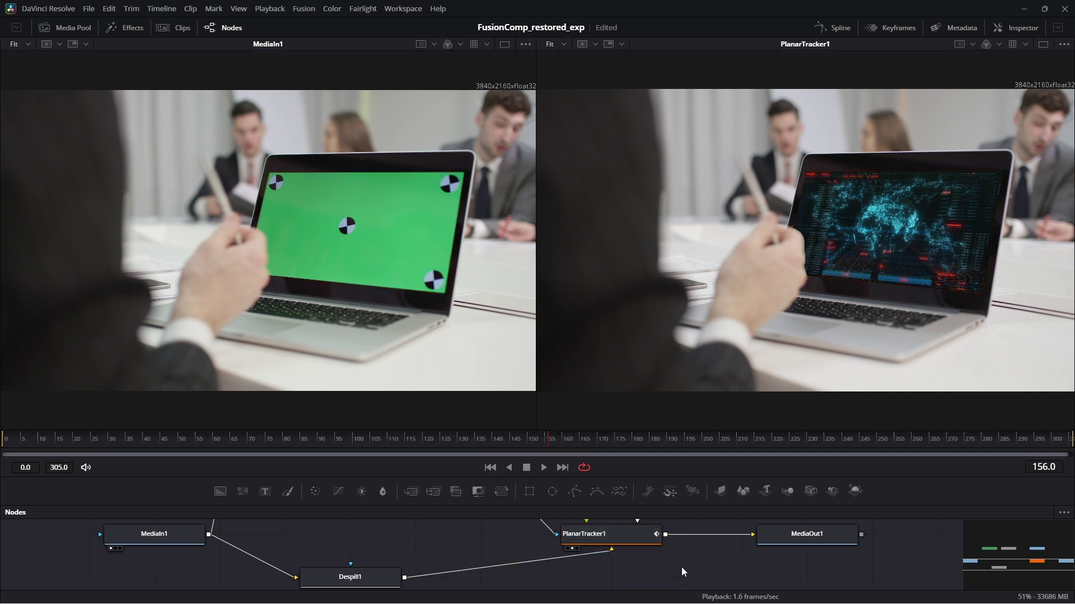
key(ctrl+s)
drag(360, 592, 360, 548)
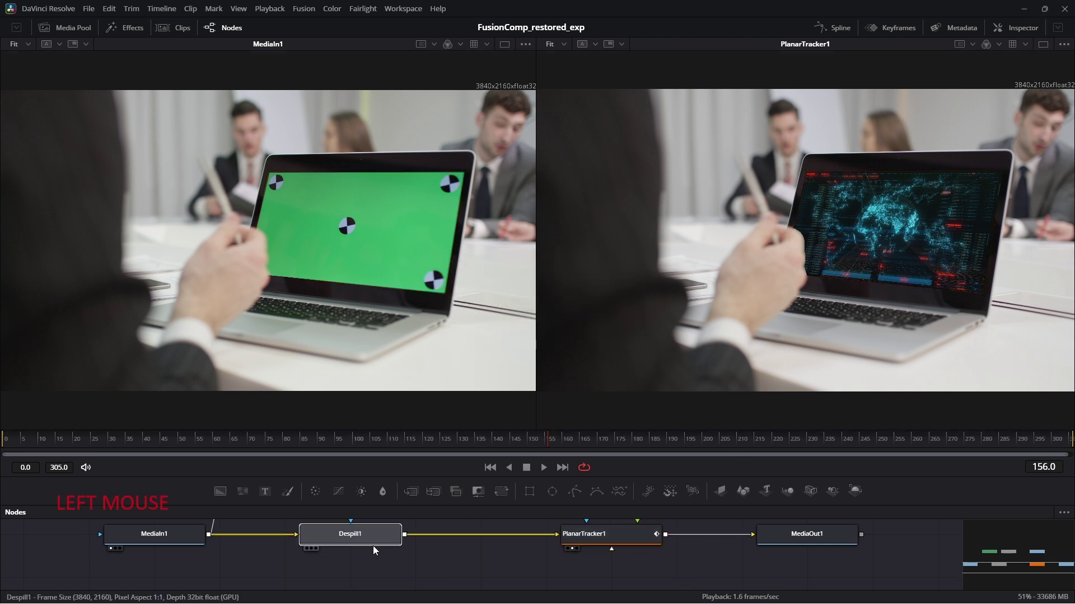
Go to frame 260 and show Despill1 in the first viewer.
middle_click(360, 549)
drag(510, 443, 933, 448)
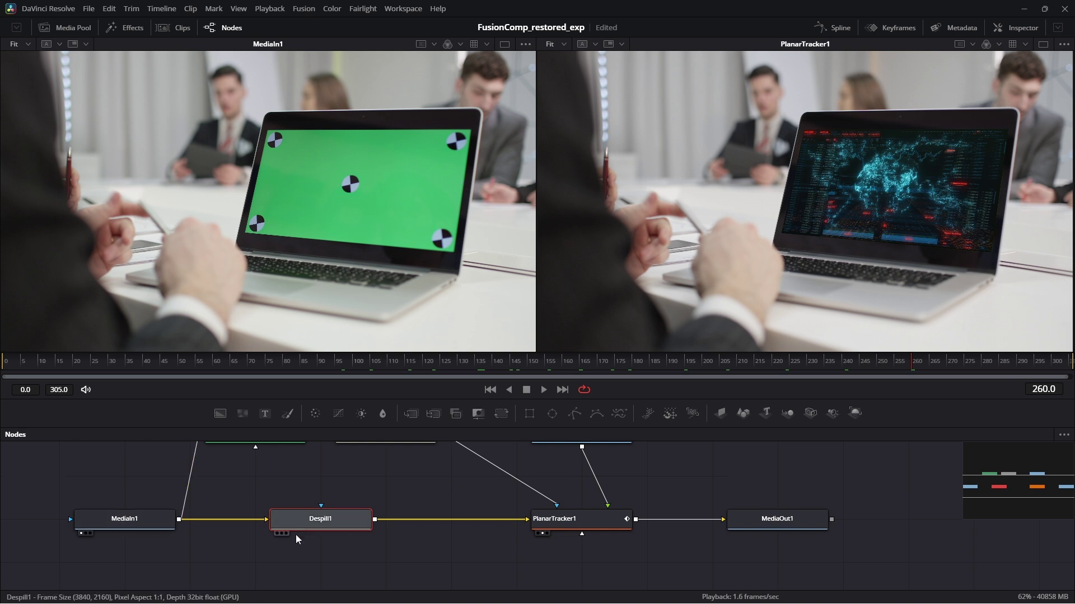
key(1)
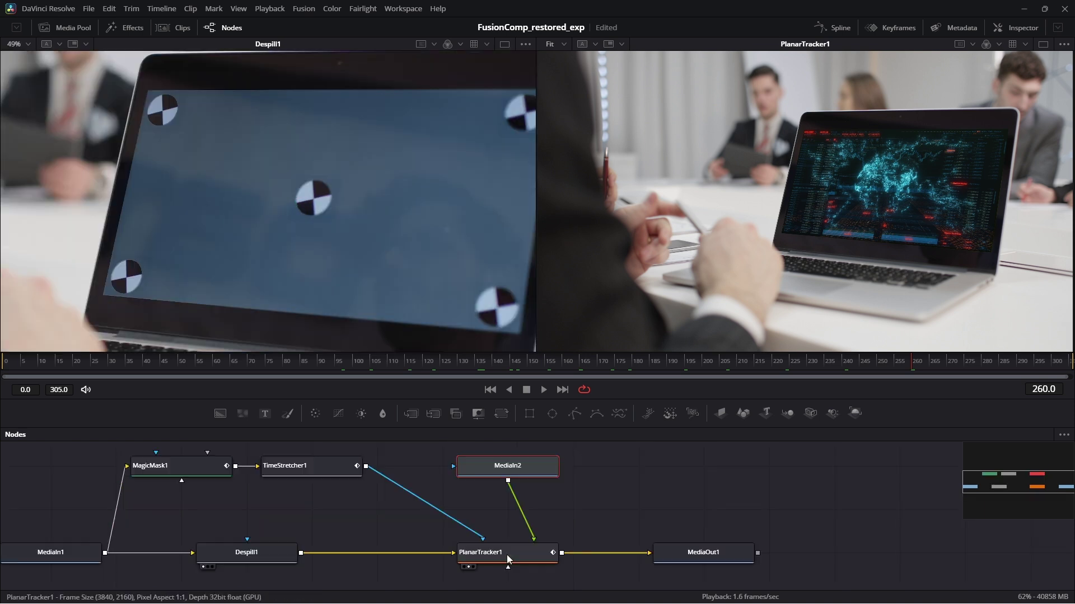
Try the Screen apply mode for PlanarTracker1's Corner Pin 1 merge.
click(506, 556)
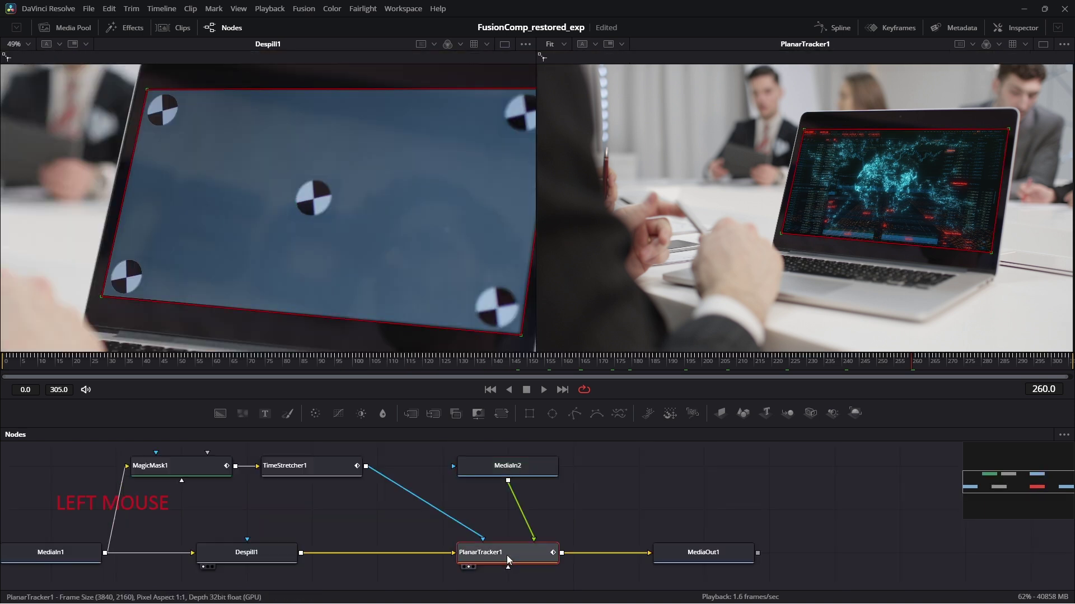
click(1008, 25)
click(797, 192)
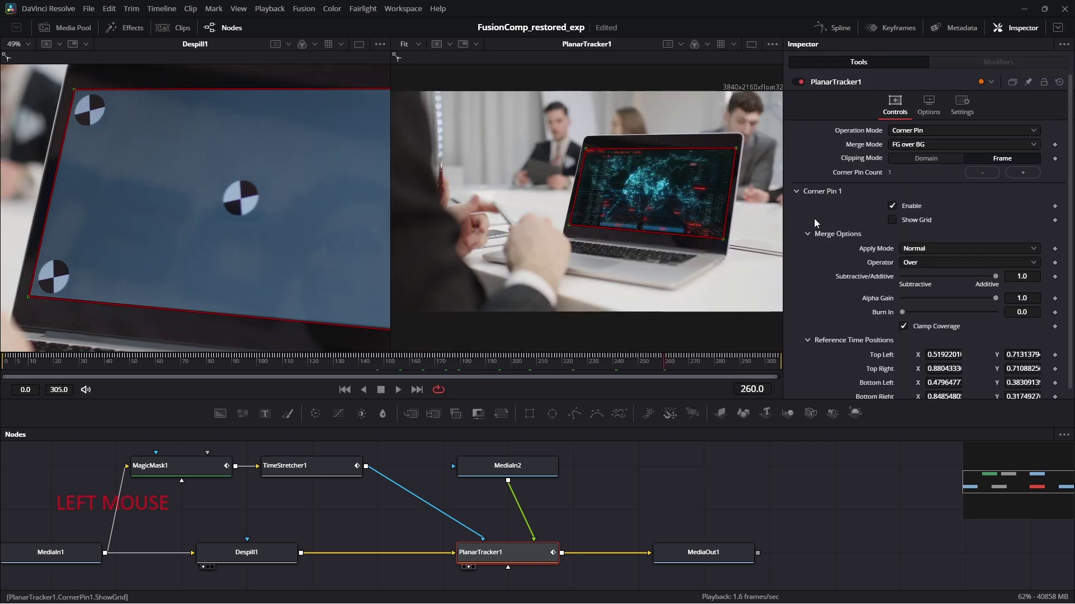
click(926, 252)
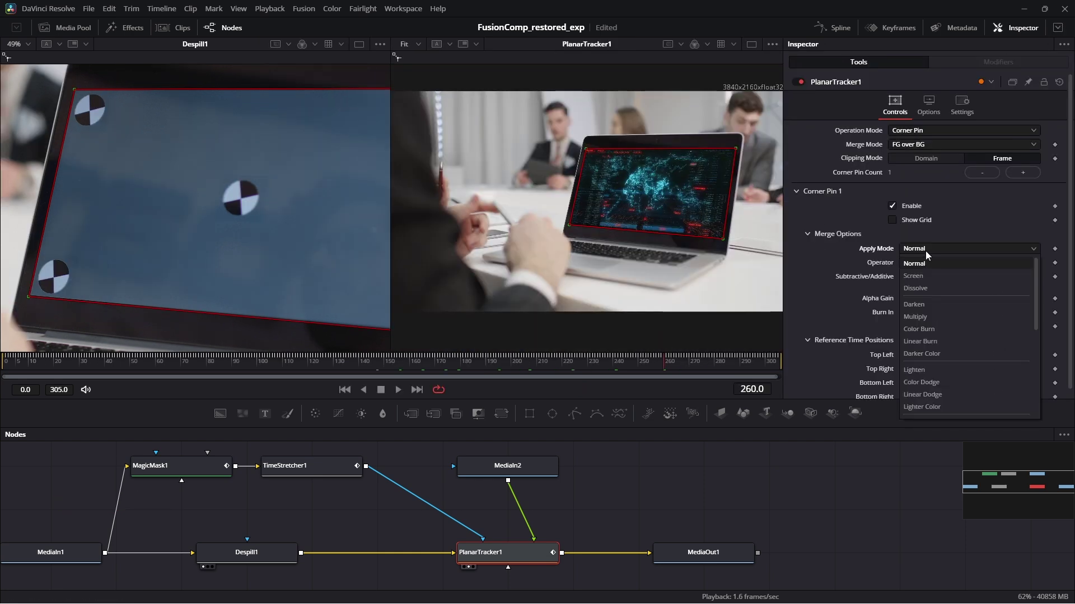
click(913, 275)
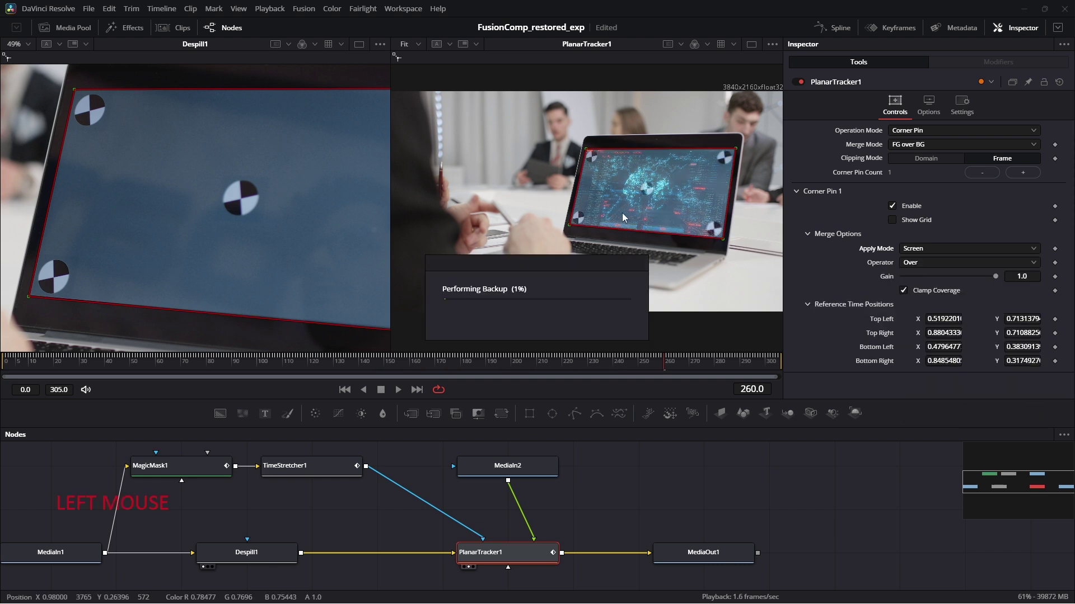
Examine the tracking markers and reflections on the laptop screen in both viewers at different frames.
scroll(661, 192, up, 8)
drag(661, 193, 627, 274)
scroll(627, 274, down, 5)
scroll(526, 224, up, 4)
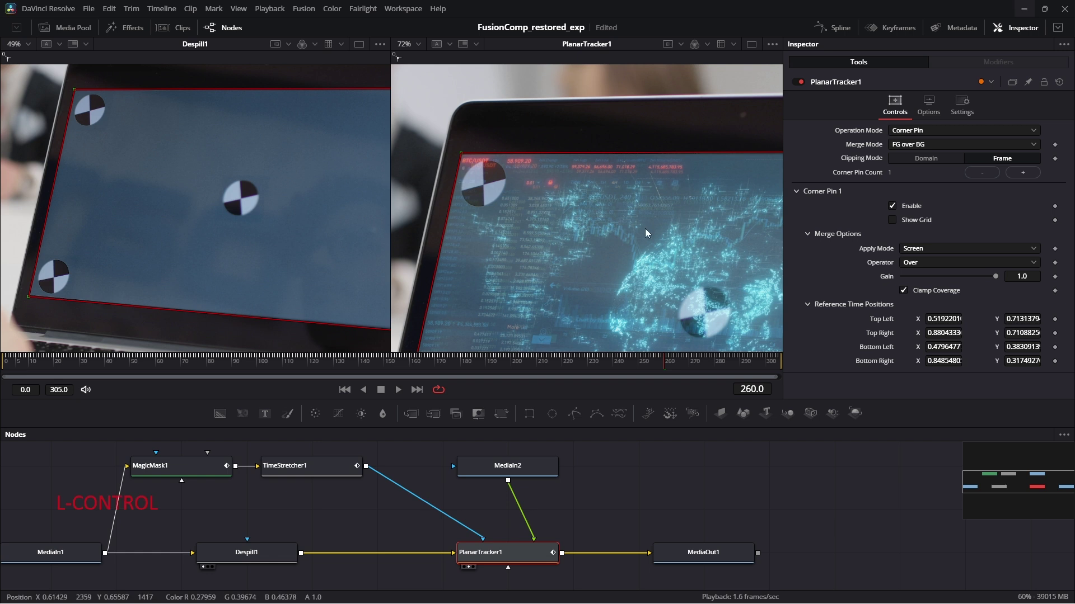
scroll(657, 256, down, 2)
drag(651, 301, 612, 267)
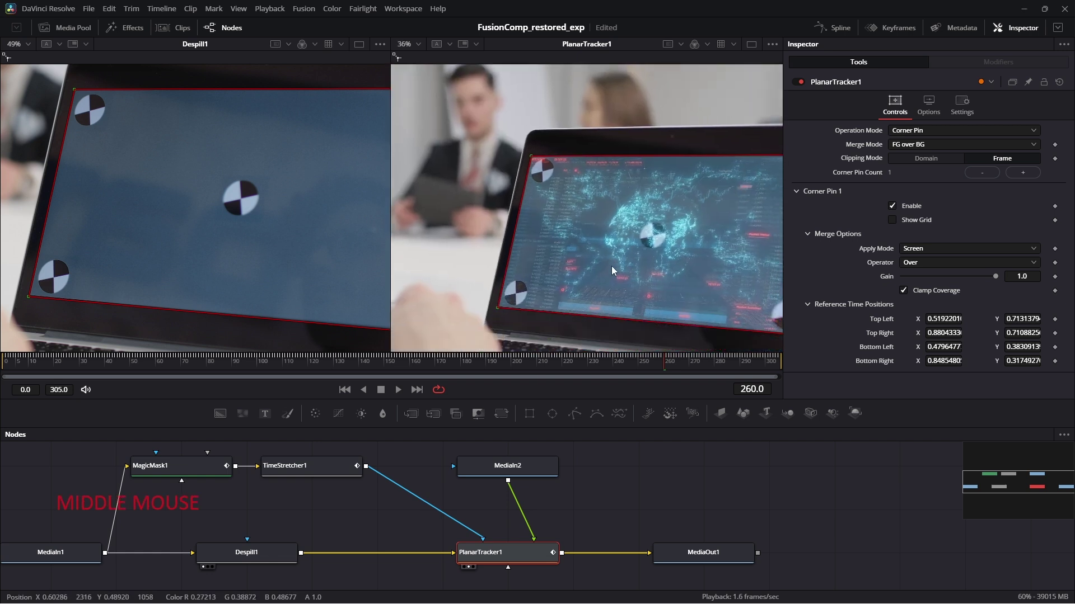
key(ctrl)
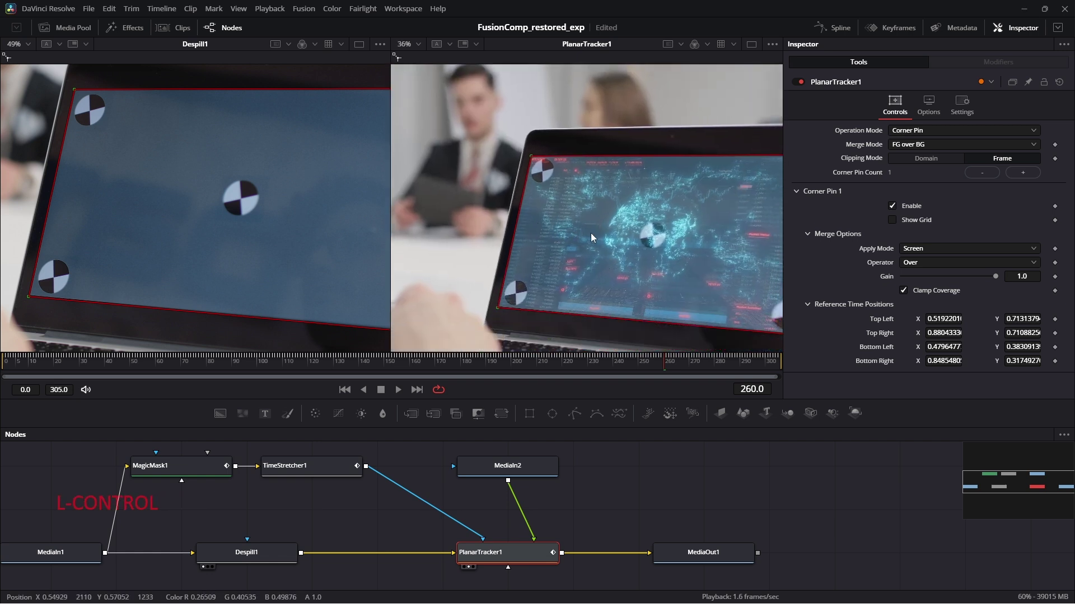
drag(663, 240, 545, 218)
key(ctrl)
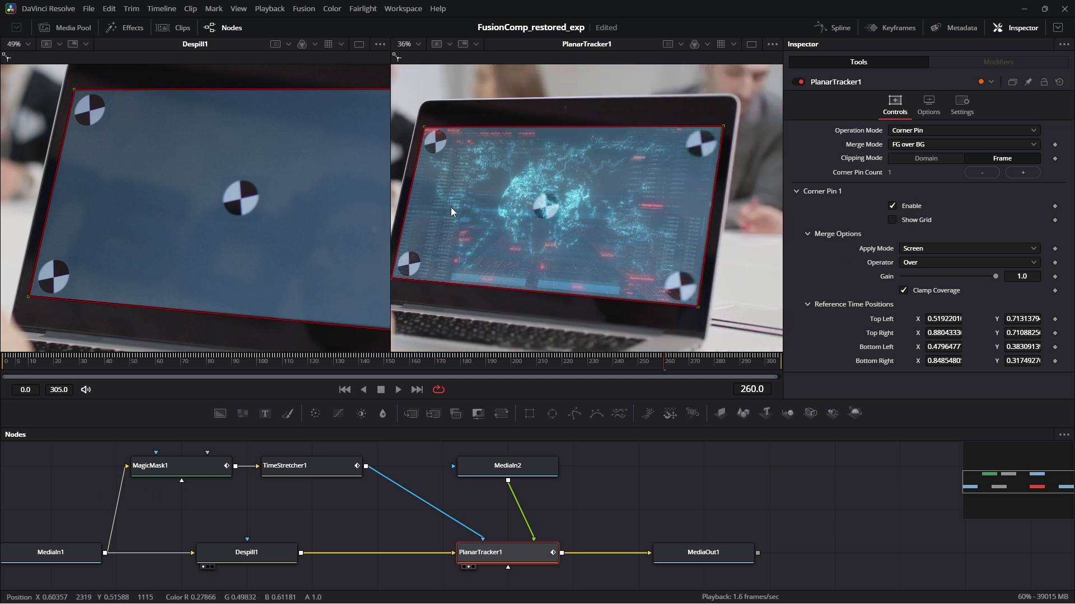
drag(201, 208, 168, 290)
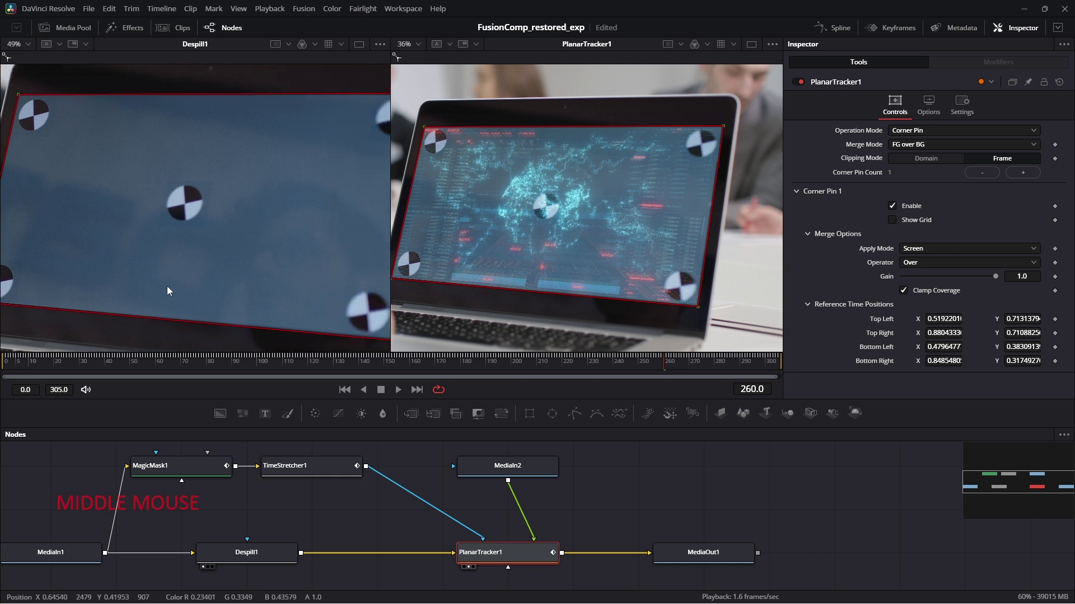
click(573, 366)
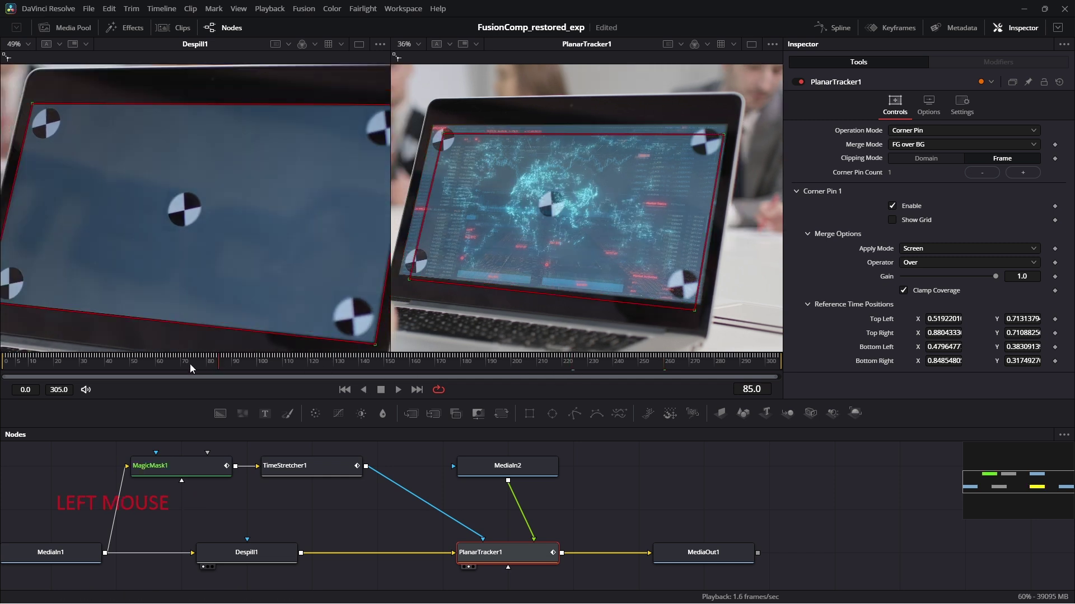
Set PlanarTracker1's Corner Pin 1 apply mode back to Normal and save the project.
click(928, 248)
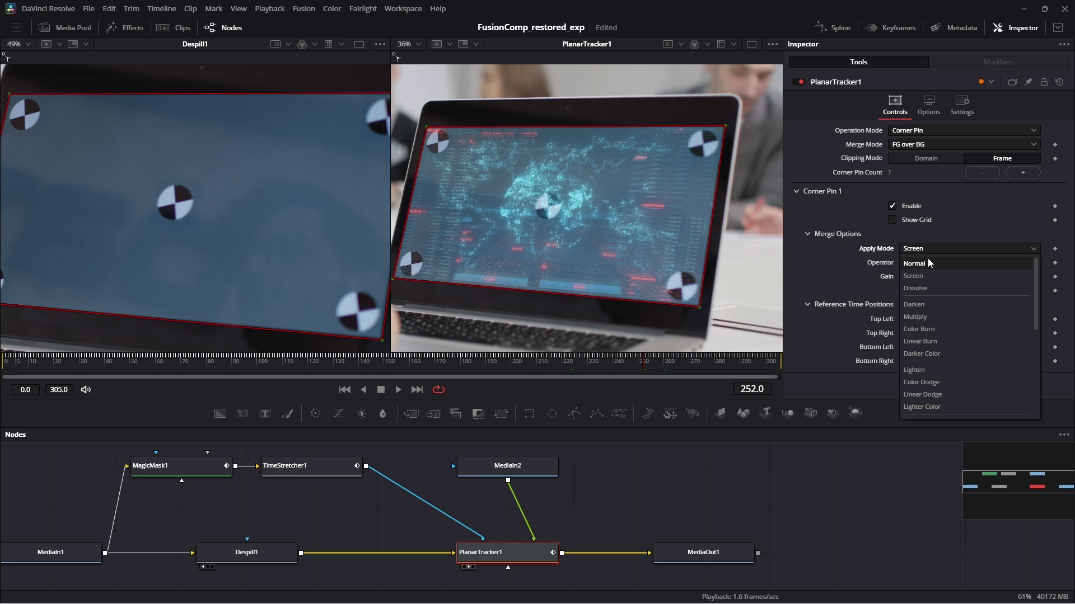
click(933, 259)
key(ctrl+s)
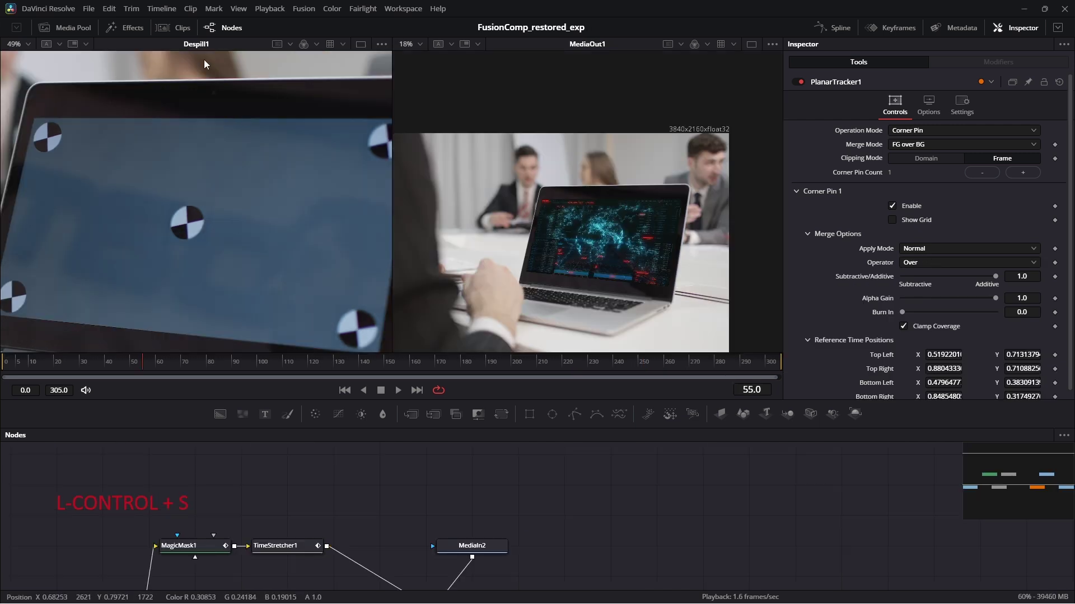
Add blocky_photo_studio_1k.exr from the HDR bin to the node graph above MediaIn2 and show it in the first viewer.
click(66, 28)
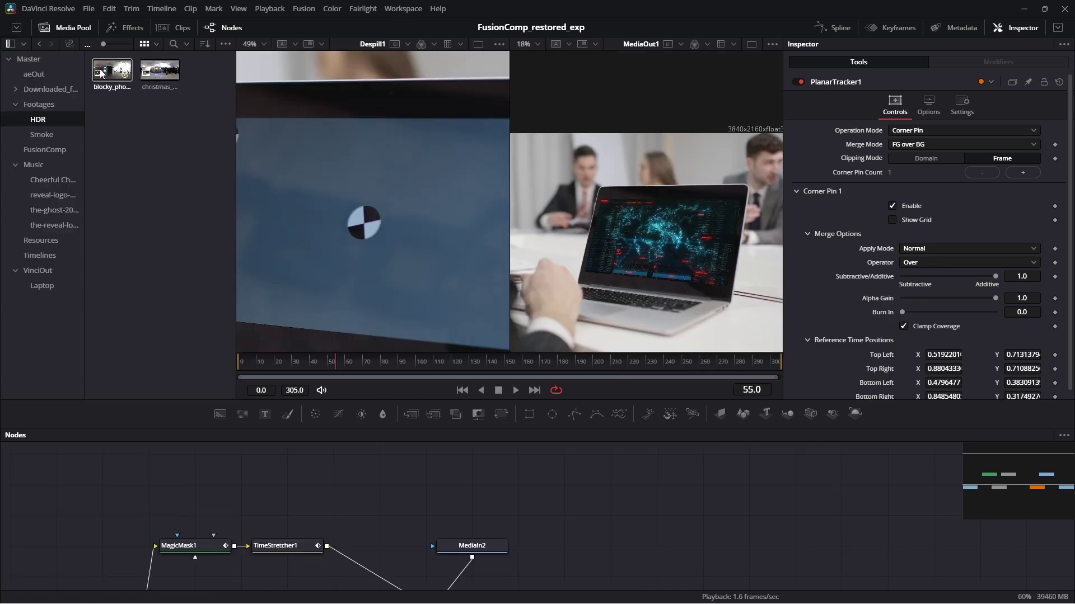
drag(101, 73, 475, 496)
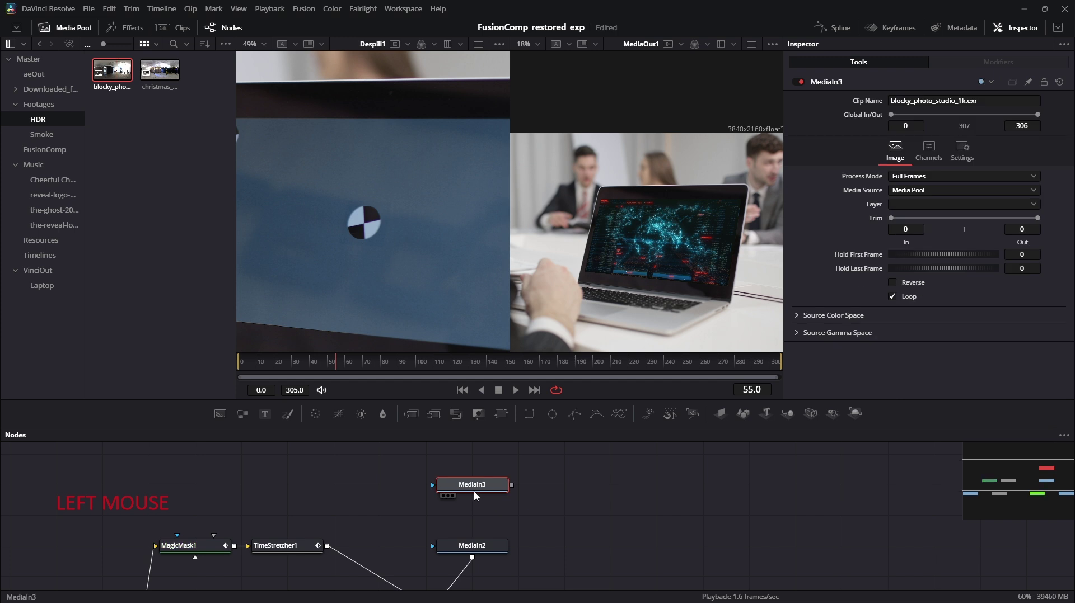
key(1)
click(66, 27)
scroll(335, 287, up, 2)
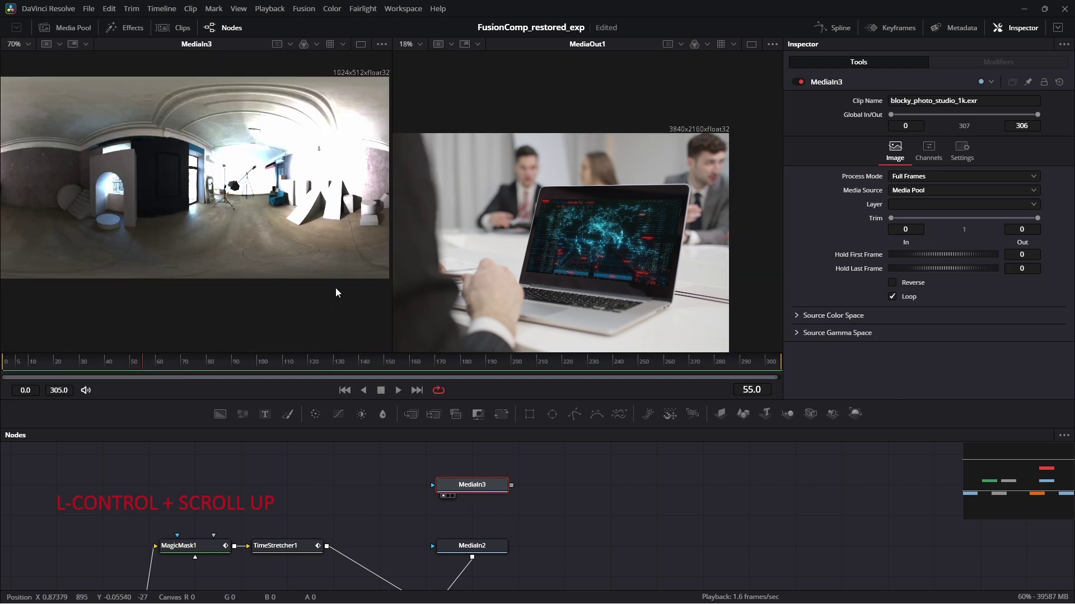
drag(299, 232, 303, 263)
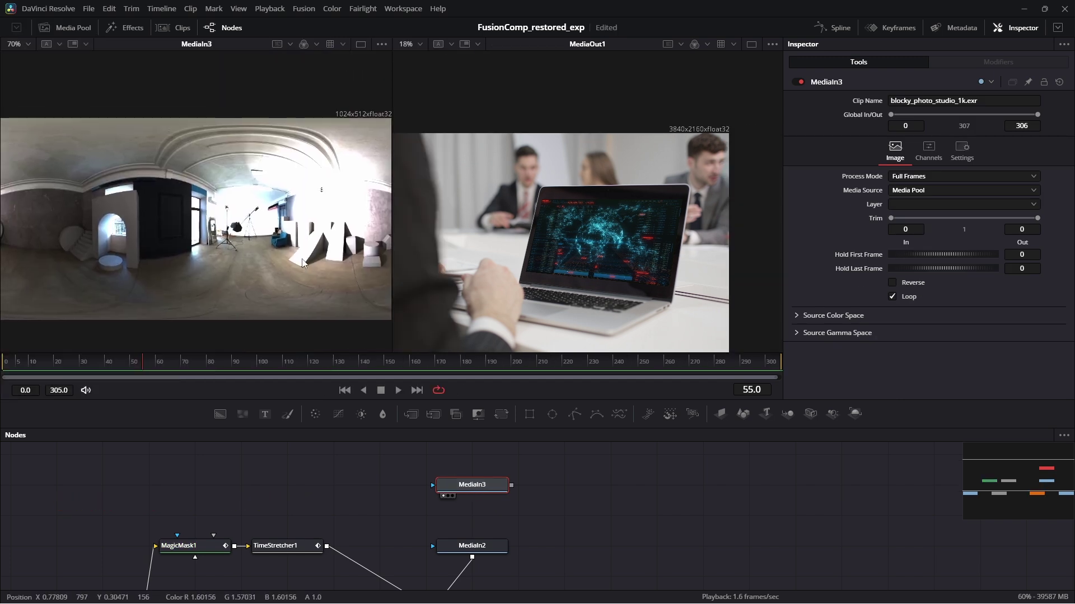
Switch to the Poly Haven website in the browser, browse its HDRIs, and return to the node graph in DaVinci Resolve.
click(251, 305)
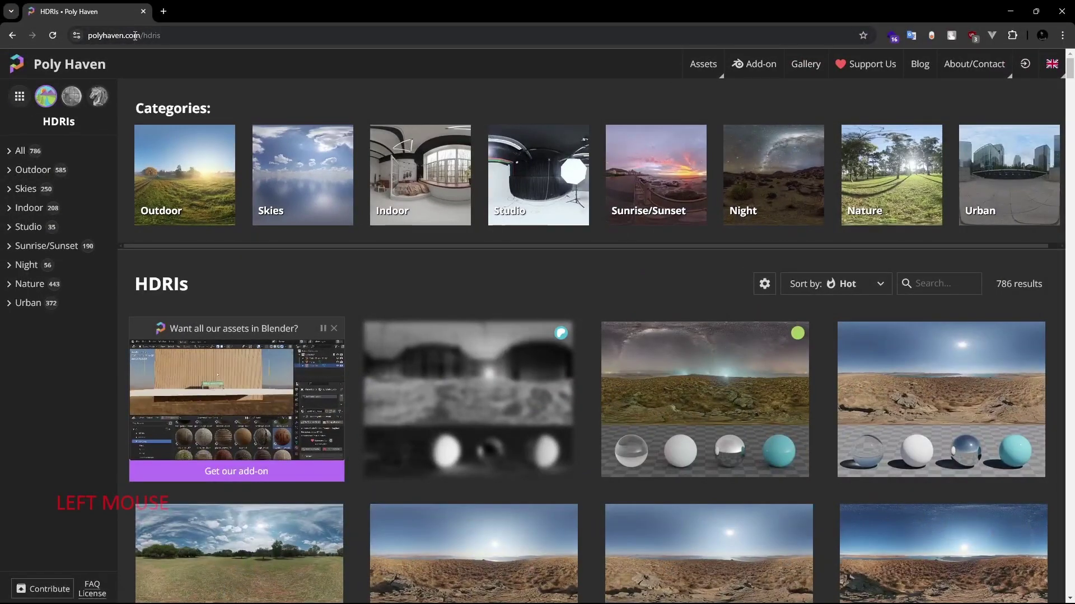
click(712, 68)
click(688, 94)
scroll(593, 237, down, 10)
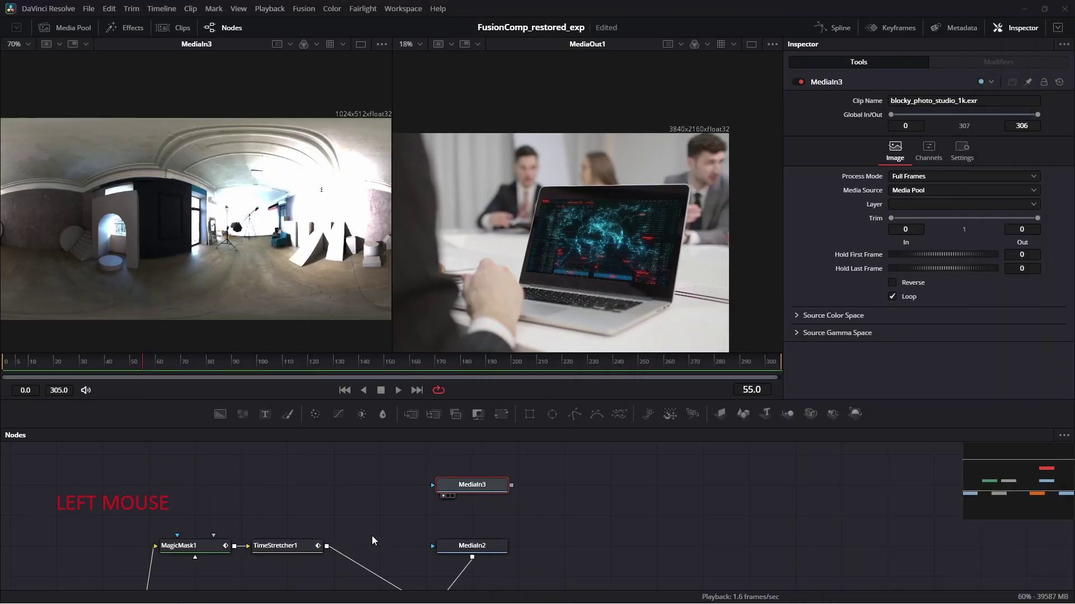
drag(465, 522, 462, 460)
scroll(486, 505, down, 1)
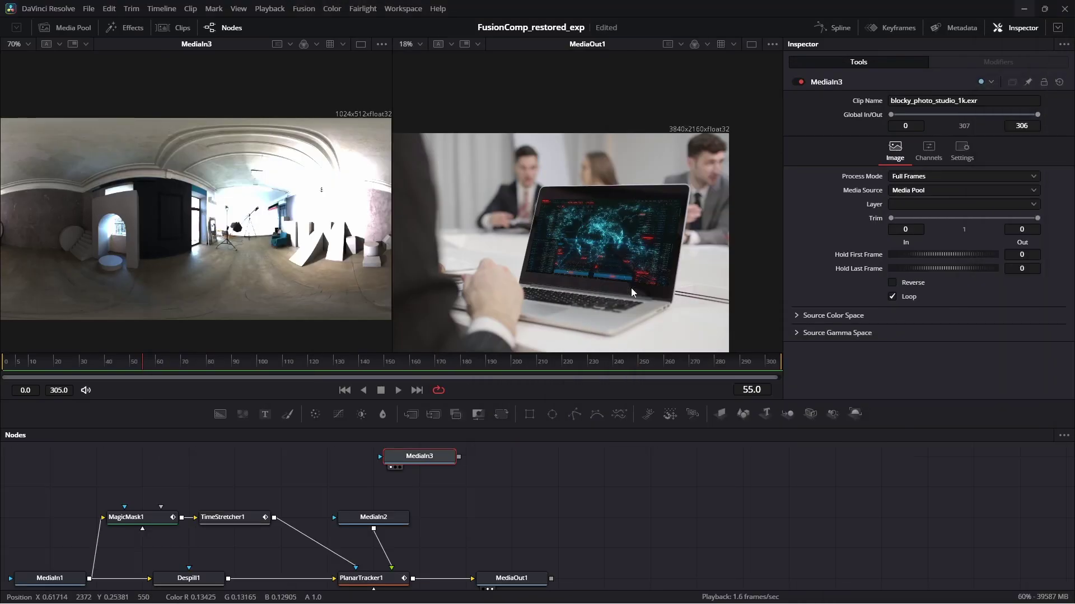
View MediaIn2 and MediaIn3 in turn in the first viewer to compare the HUD footage with the HDRI.
scroll(641, 284, up, 3)
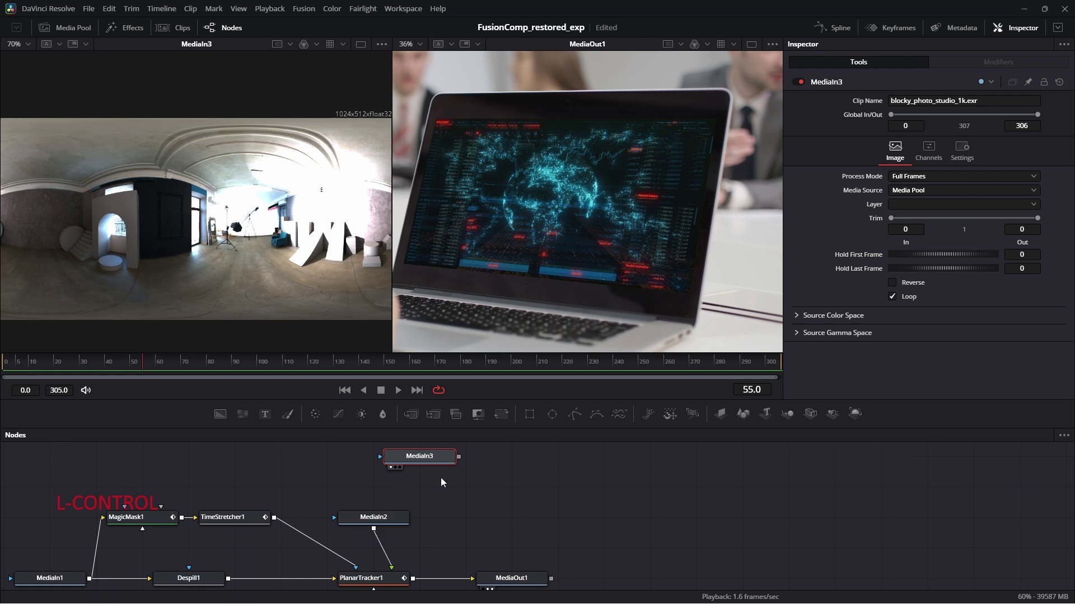
click(372, 516)
key(1)
scroll(245, 247, down, 7)
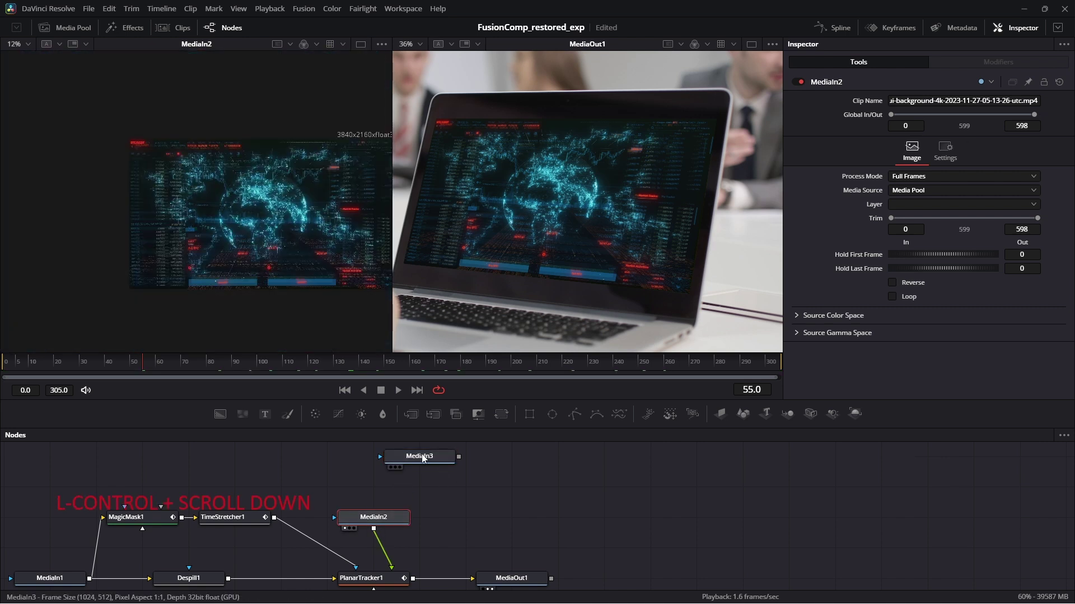
click(425, 456)
key(1)
scroll(340, 212, up, 6)
Merge MediaIn3 over MediaIn2 ahead of PlanarTracker1 and place MediaIn3 directly above the new Merge node.
drag(385, 495, 386, 446)
drag(447, 461, 404, 518)
drag(416, 476, 330, 548)
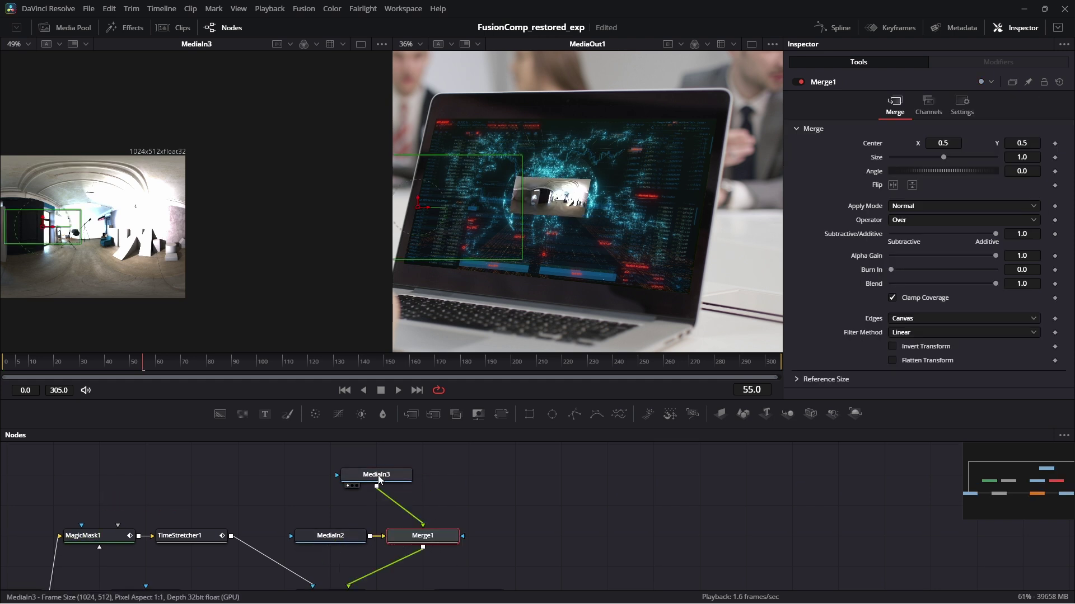
drag(373, 474, 420, 475)
Rename MediaIn3 as HDR and MediaIn2 as ScreenReplacement.
right_click(420, 476)
click(420, 477)
key(F2)
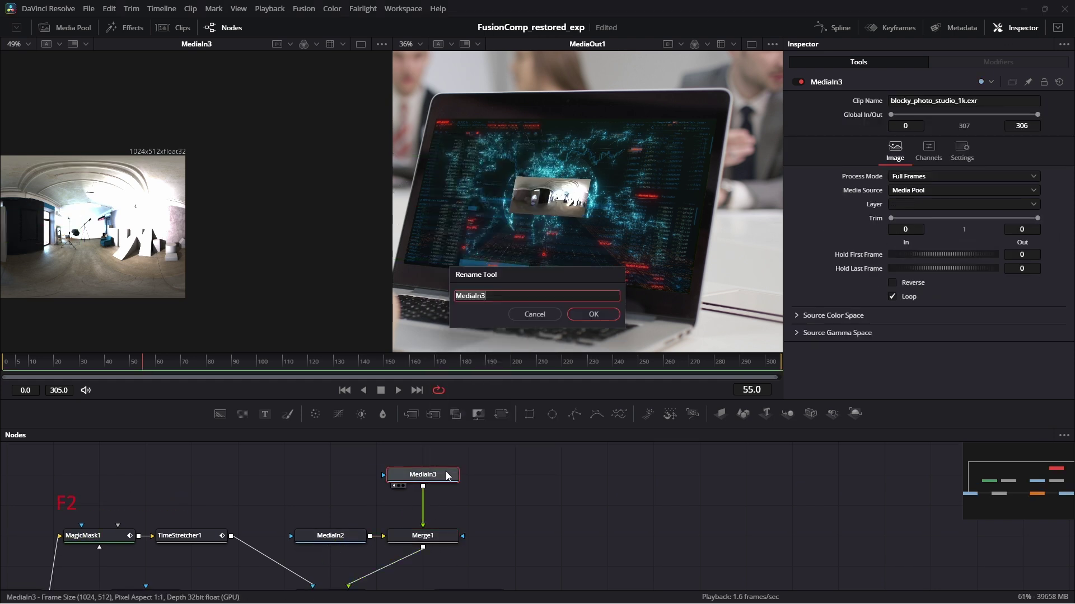
key(Return)
click(349, 541)
key(F2)
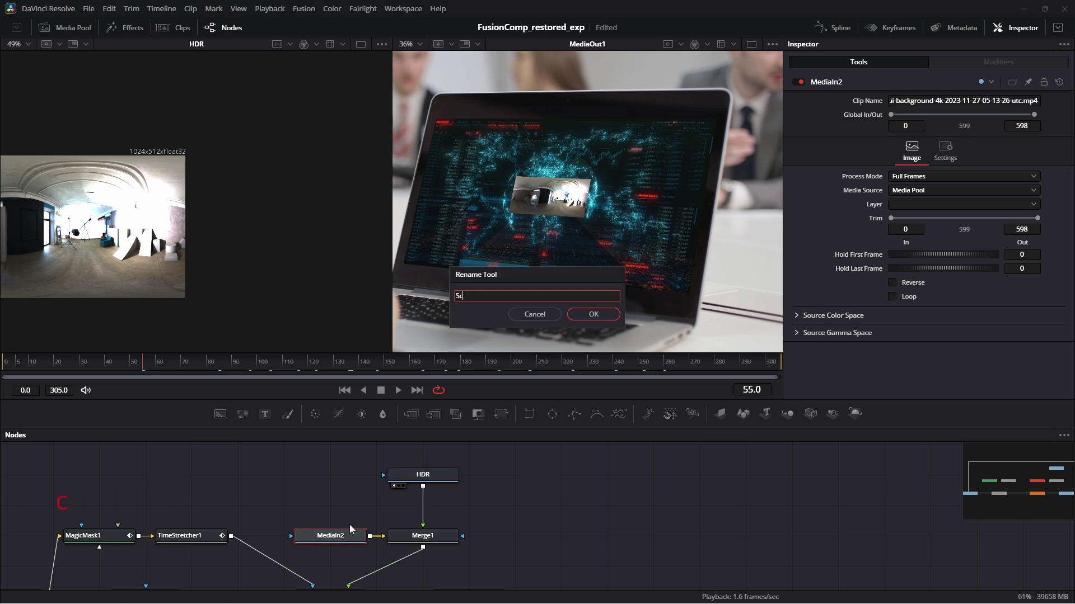
text(ScreenReplacement)
key(Return)
Show Merge1 in the second viewer and enlarge the HDR image to a size of about 3.16.
click(423, 535)
key(2)
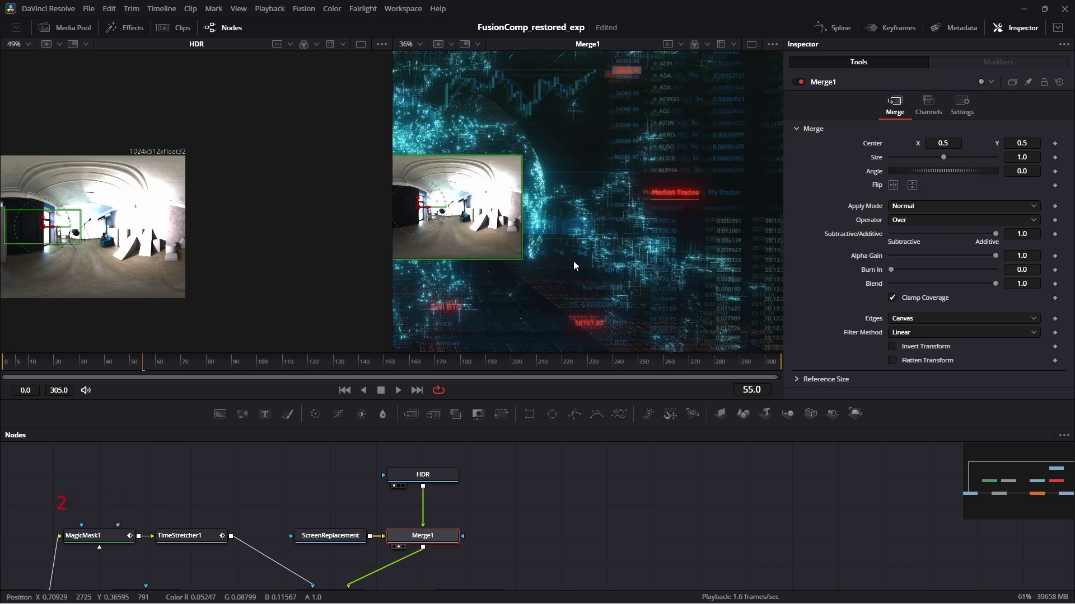
drag(483, 242, 677, 206)
scroll(688, 205, down, 2)
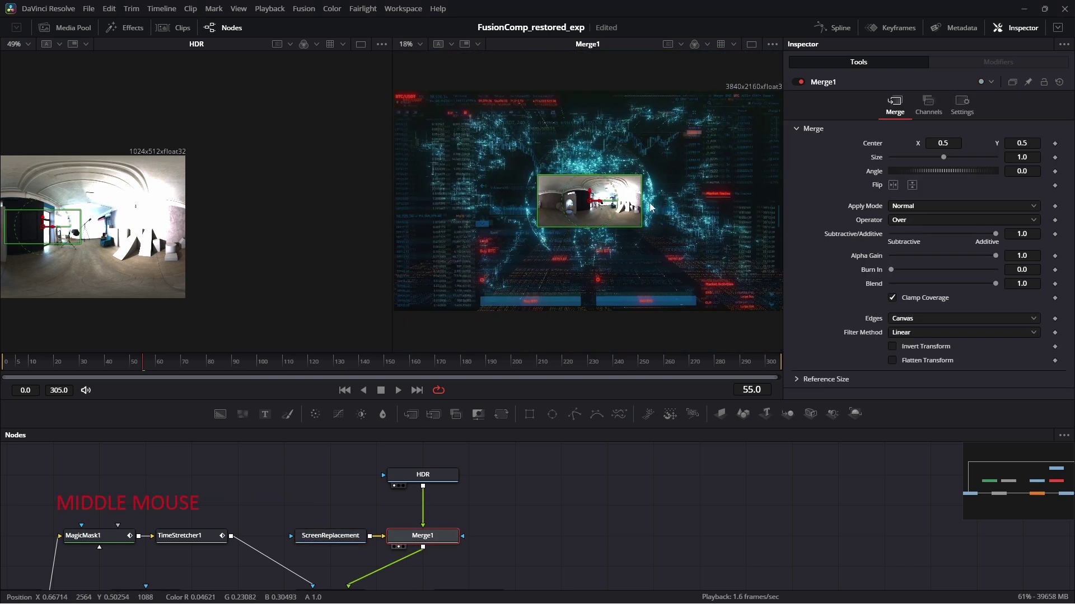
drag(641, 211, 728, 213)
scroll(676, 218, down, 1)
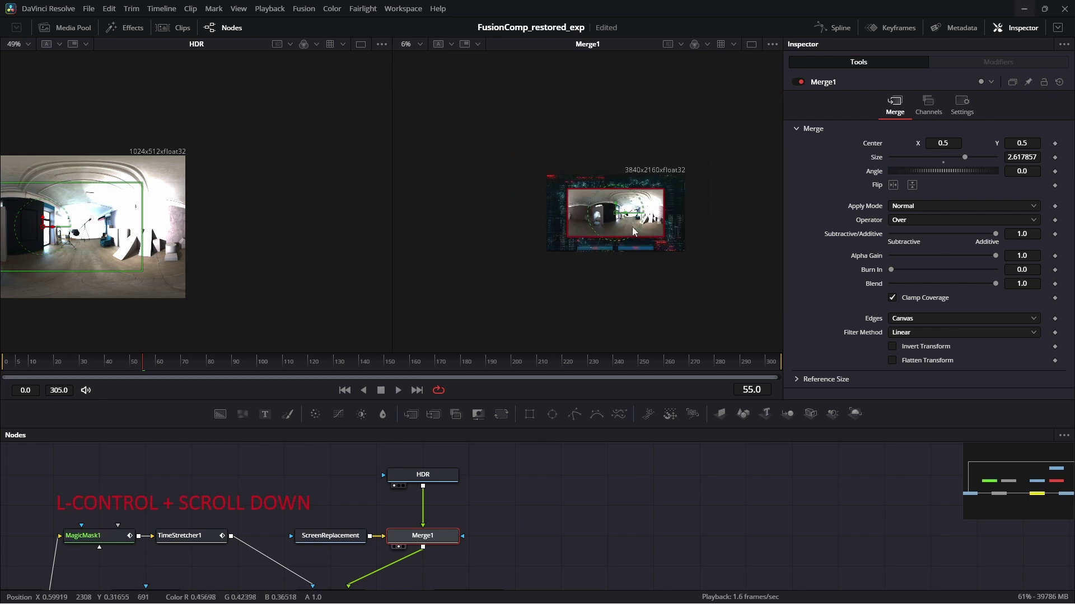
drag(663, 219, 684, 224)
scroll(684, 224, up, 1)
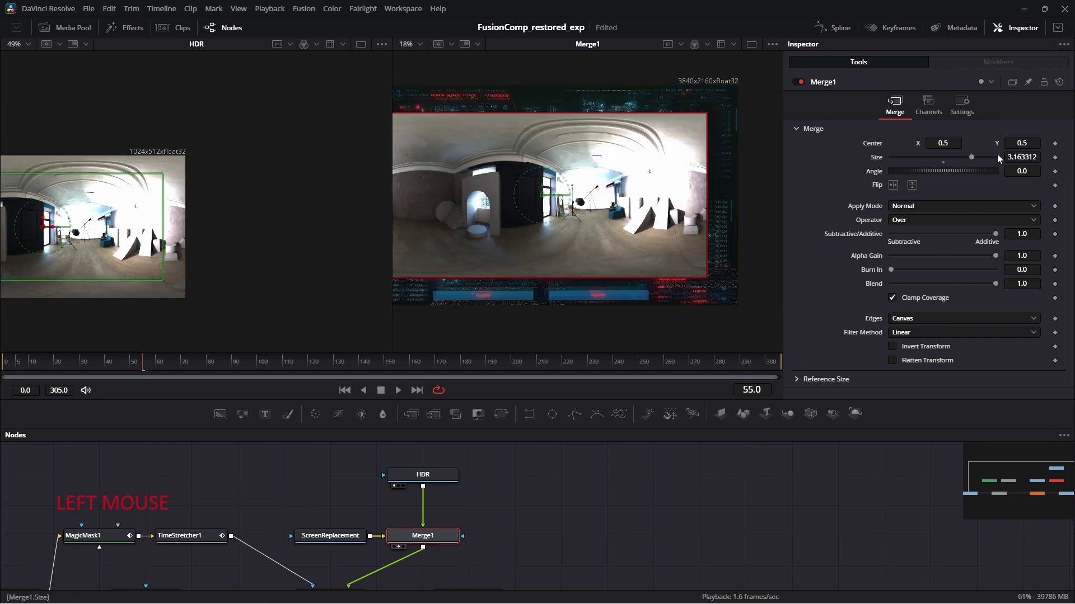
Set Merge1's apply mode to Screen to blend the HDR with the HUD footage.
click(926, 206)
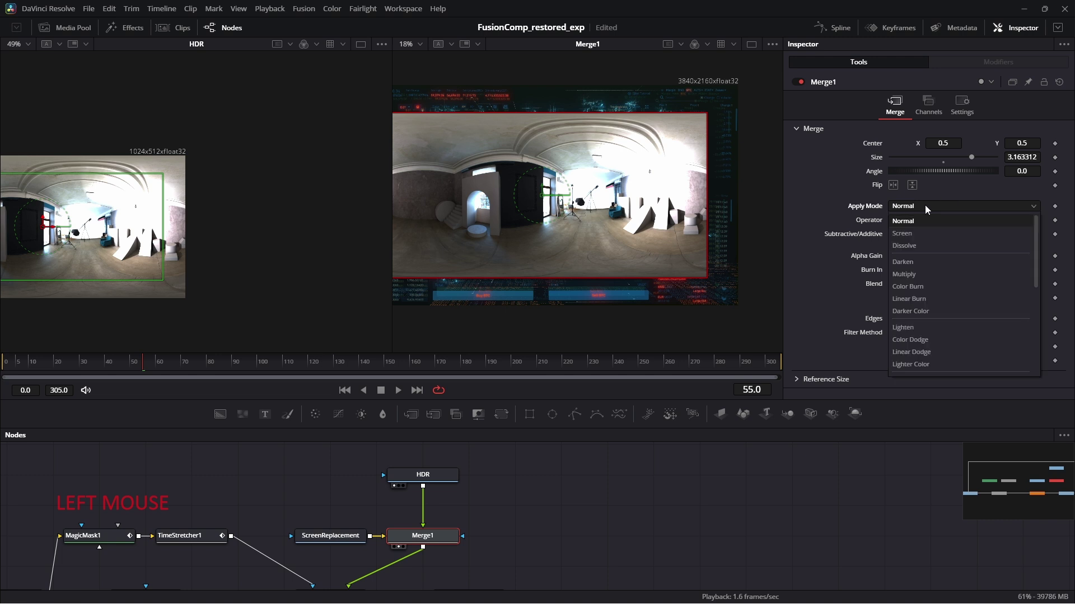
click(922, 233)
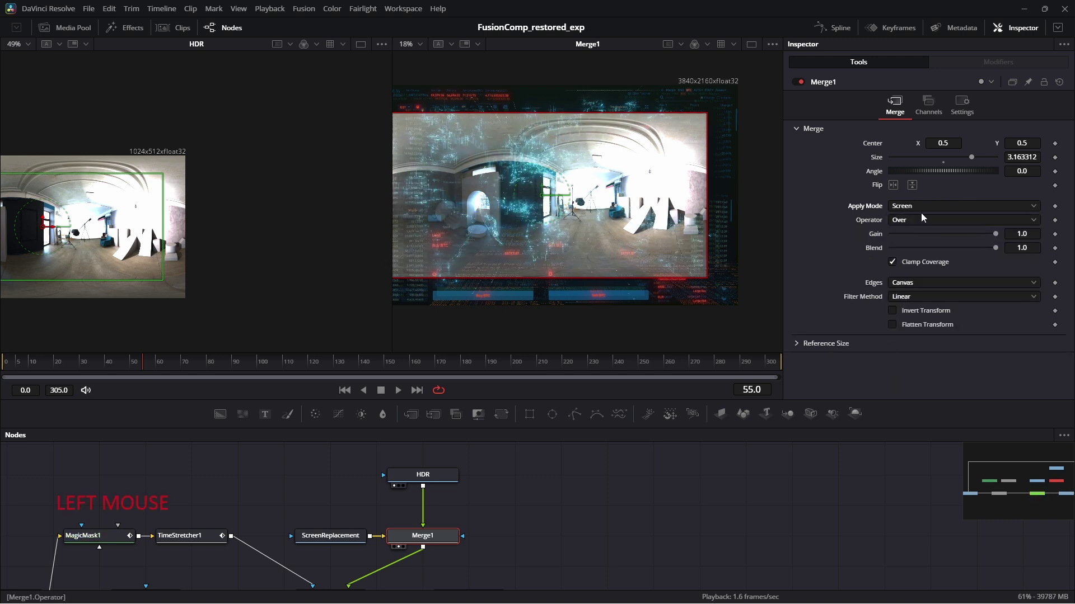
click(442, 475)
middle_click(467, 474)
drag(468, 522, 467, 525)
drag(421, 587, 429, 530)
click(431, 481)
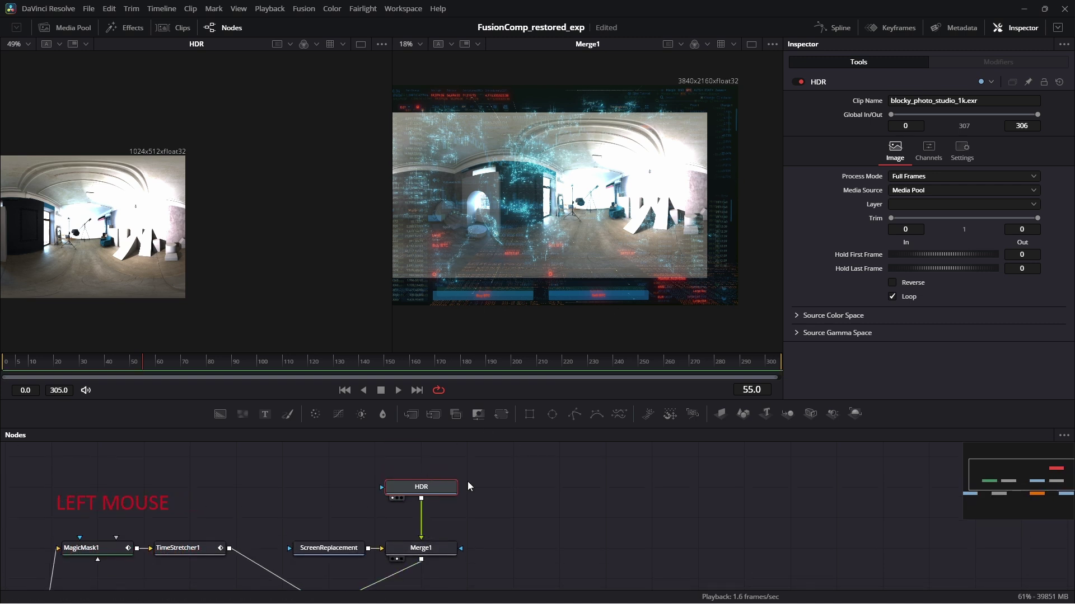
Enlarge the HDR in Merge1 to a size of about 4.28 so it covers the HUD footage.
click(421, 548)
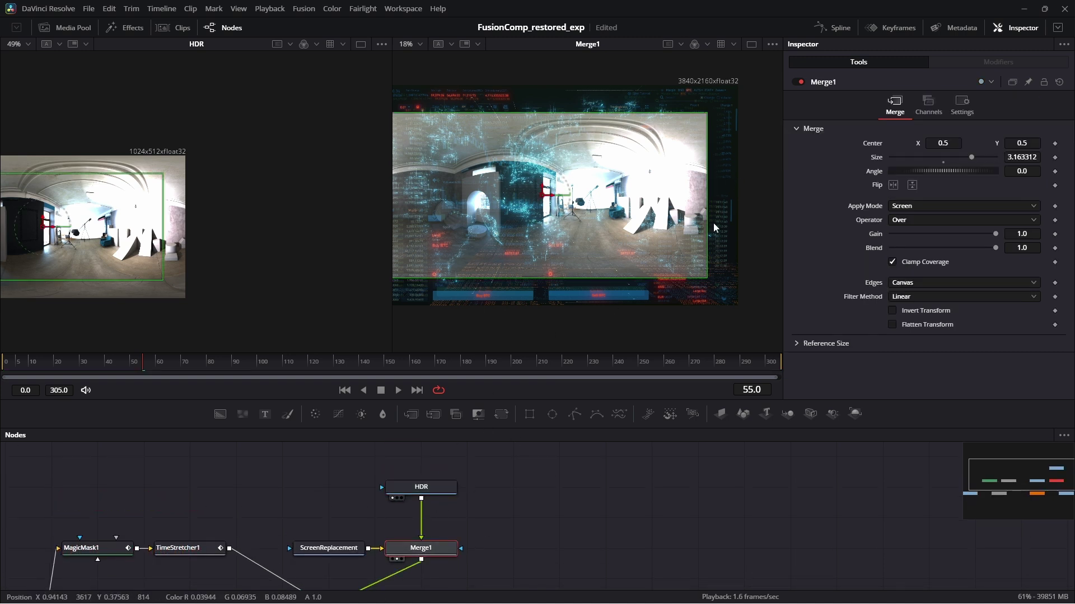
ctrl+scroll(640, 222, down, 2)
drag(672, 221, 703, 230)
ctrl+scroll(477, 243, up, 2)
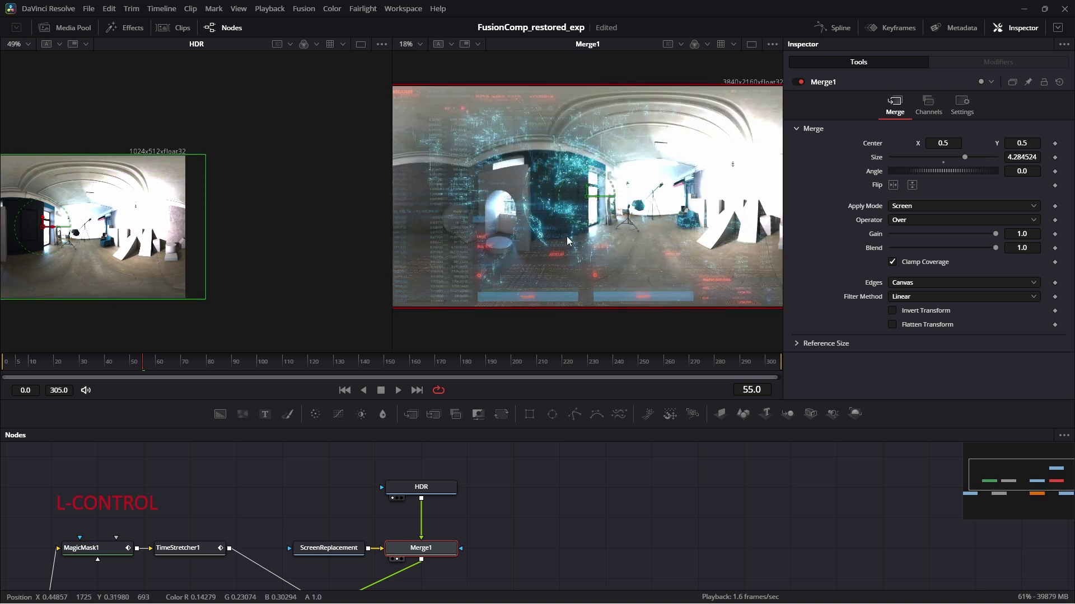
Show Merge1 in the first viewer and PlanarTracker1 in the second viewer.
drag(481, 545, 180, 317)
ctrl+scroll(258, 224, down, 4)
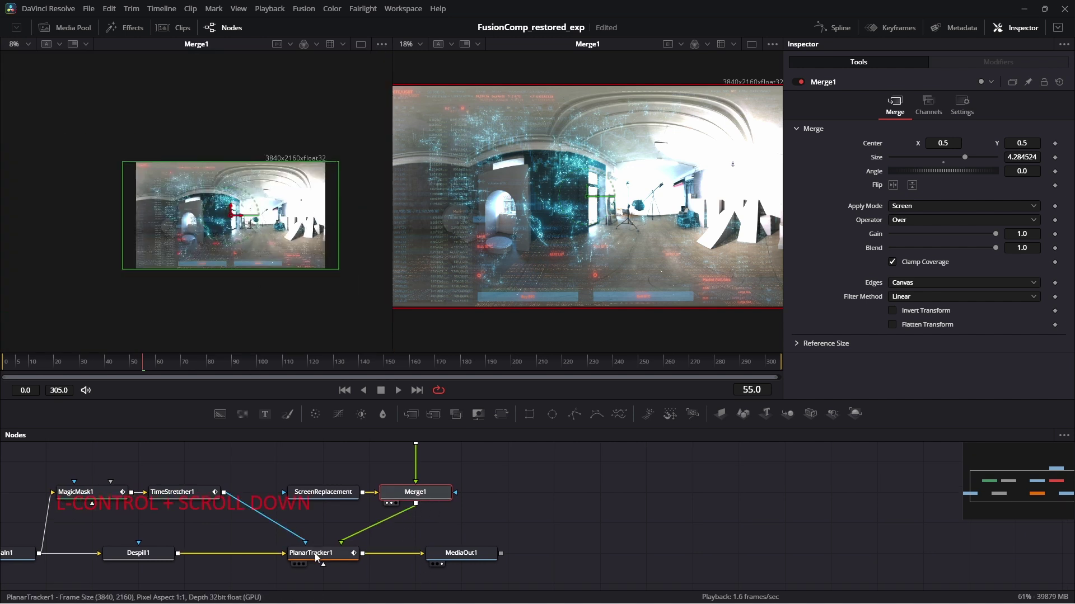
click(305, 554)
key(2)
ctrl+scroll(679, 219, up, 2)
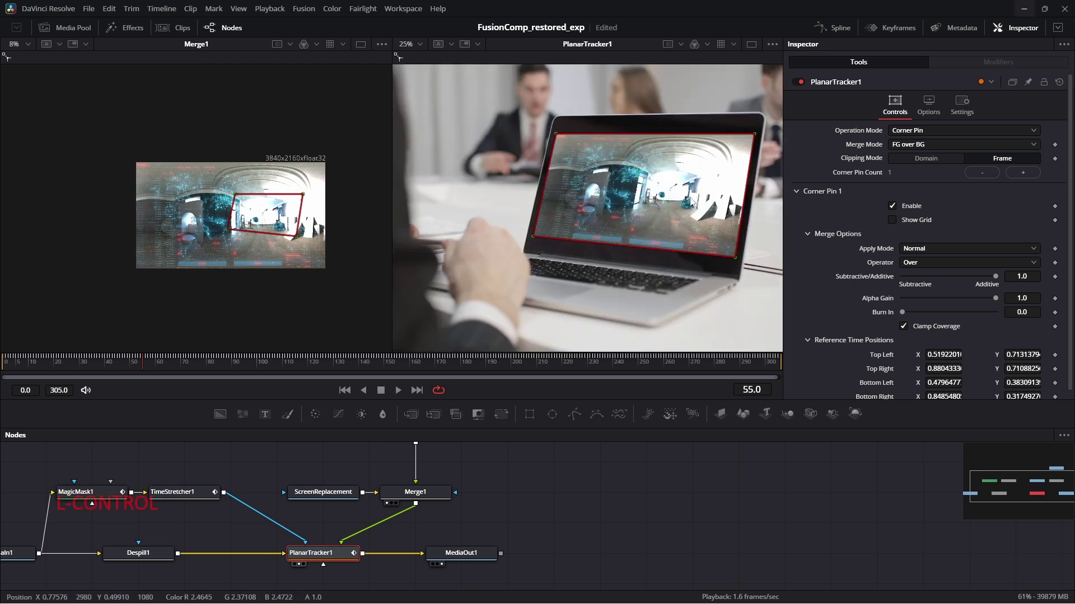
scroll(336, 218, up, 2)
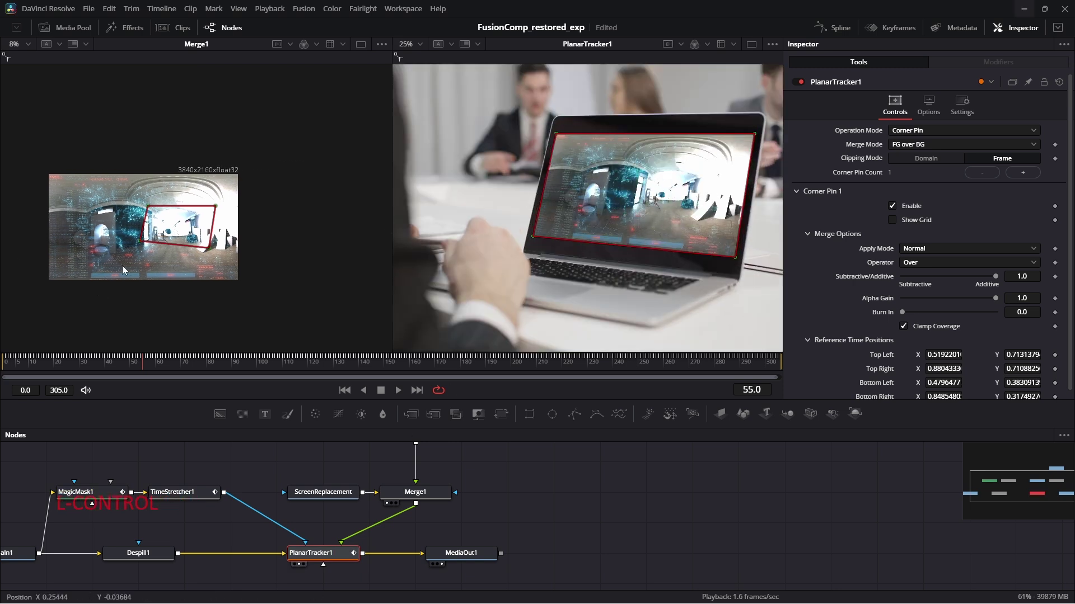
scroll(118, 267, up, 2)
drag(112, 270, 157, 298)
Lower Merge1's Blend to 0.032 for a subtle HDR reflection on the laptop screen.
drag(417, 486, 420, 555)
click(423, 563)
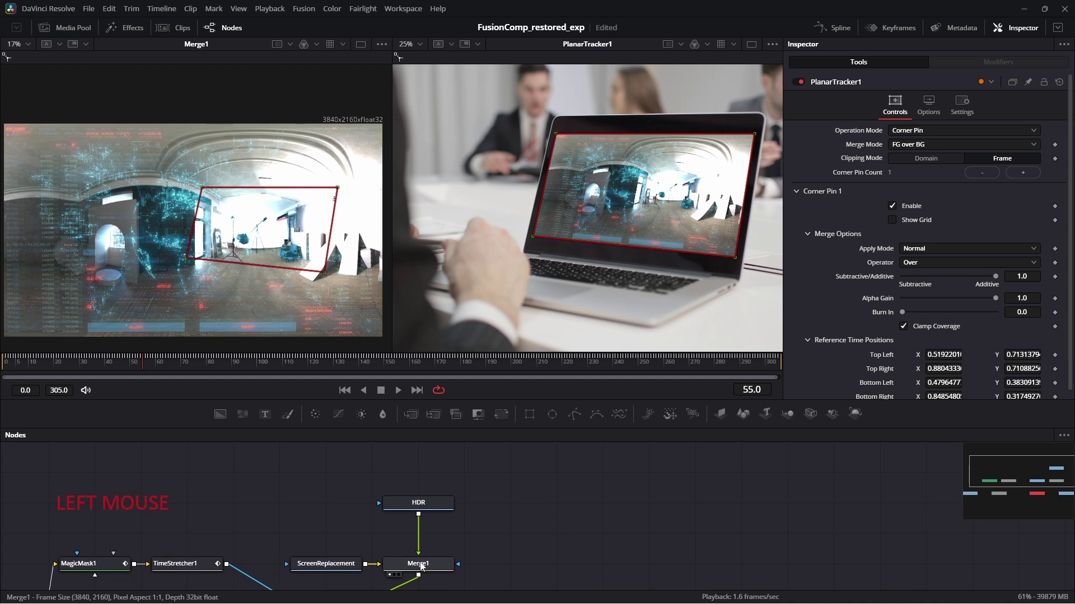
drag(992, 251, 892, 254)
ctrl+scroll(644, 236, up, 3)
drag(646, 234, 558, 252)
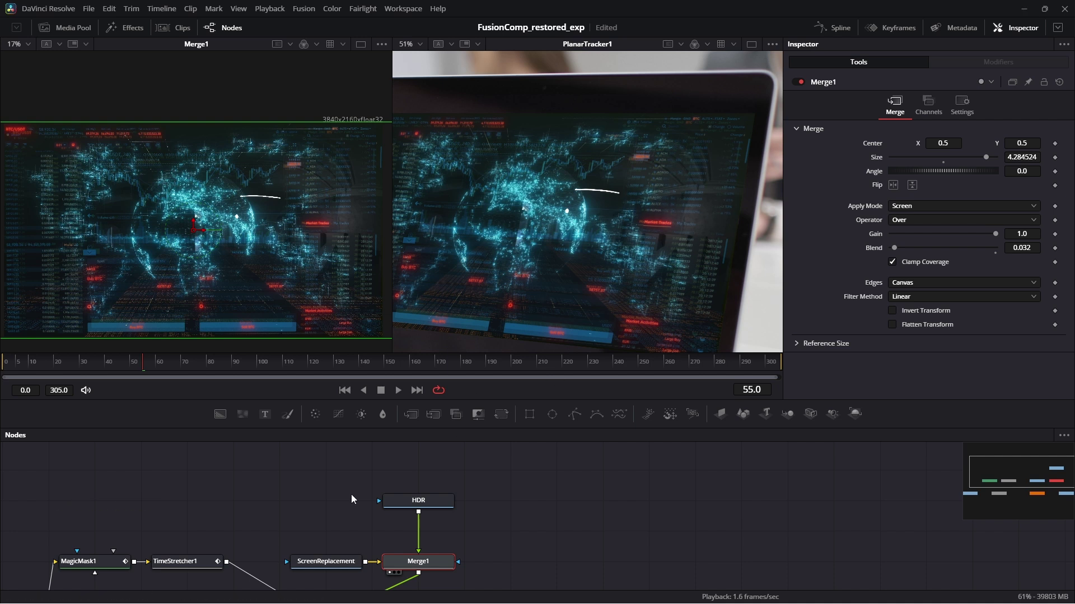
Show Despill1 in the first viewer with the Inspector hidden, and compare its screen reflections with the composite at different frames.
drag(74, 364, 104, 363)
drag(148, 588, 421, 502)
click(428, 522)
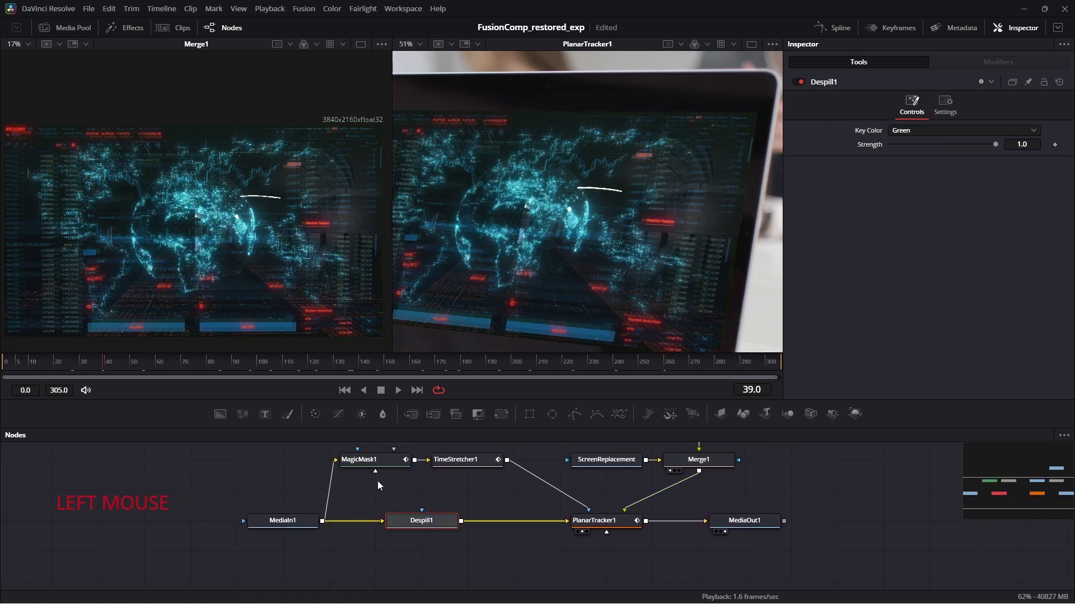
key(1)
drag(331, 259, 335, 259)
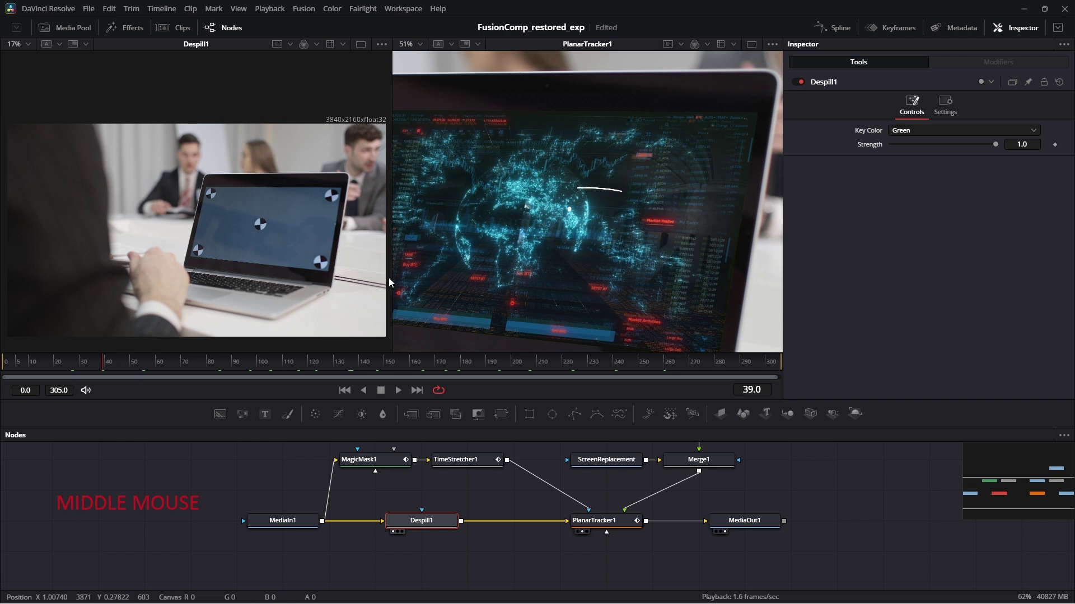
click(1014, 27)
scroll(288, 288, up, 3)
mouse_move(287, 288)
mouse_down()
mouse_move(360, 285)
mouse_move(294, 279)
mouse_up()
scroll(295, 279, up, 3)
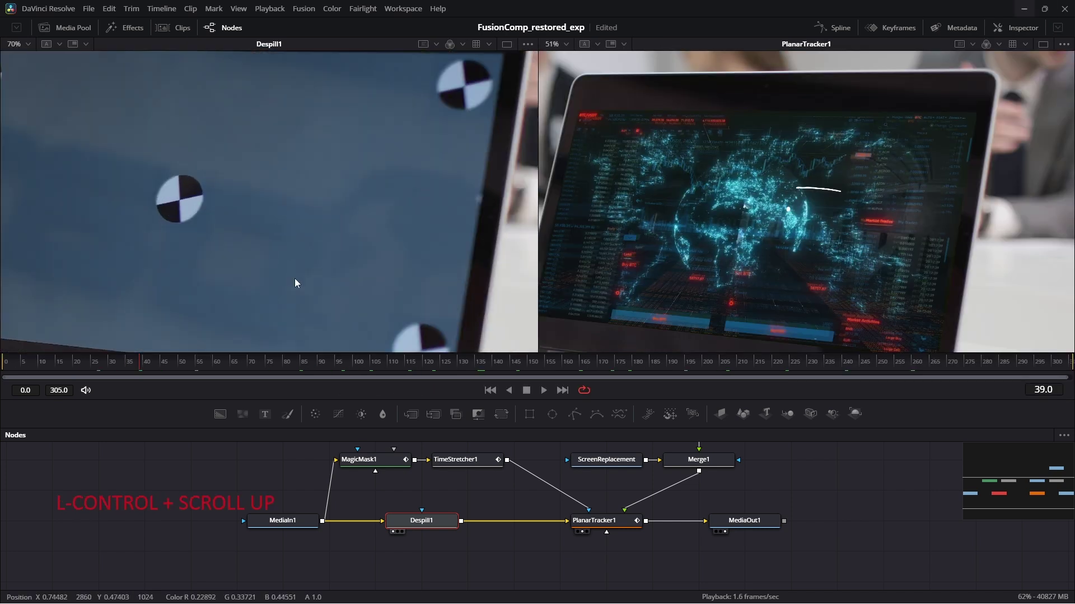
drag(72, 357, 325, 361)
scroll(264, 289, down, 3)
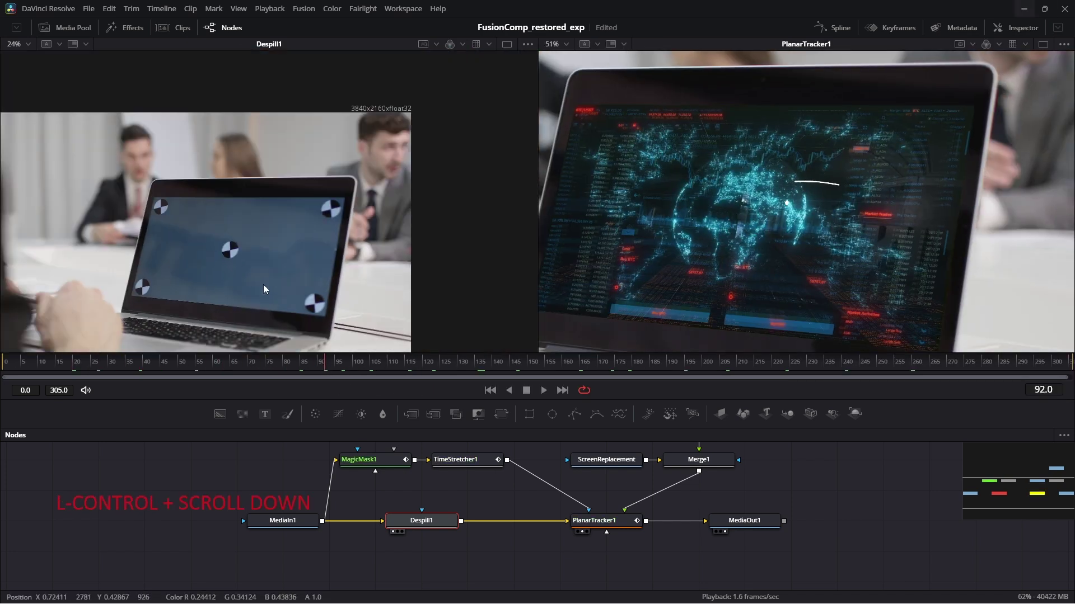
drag(418, 364, 642, 363)
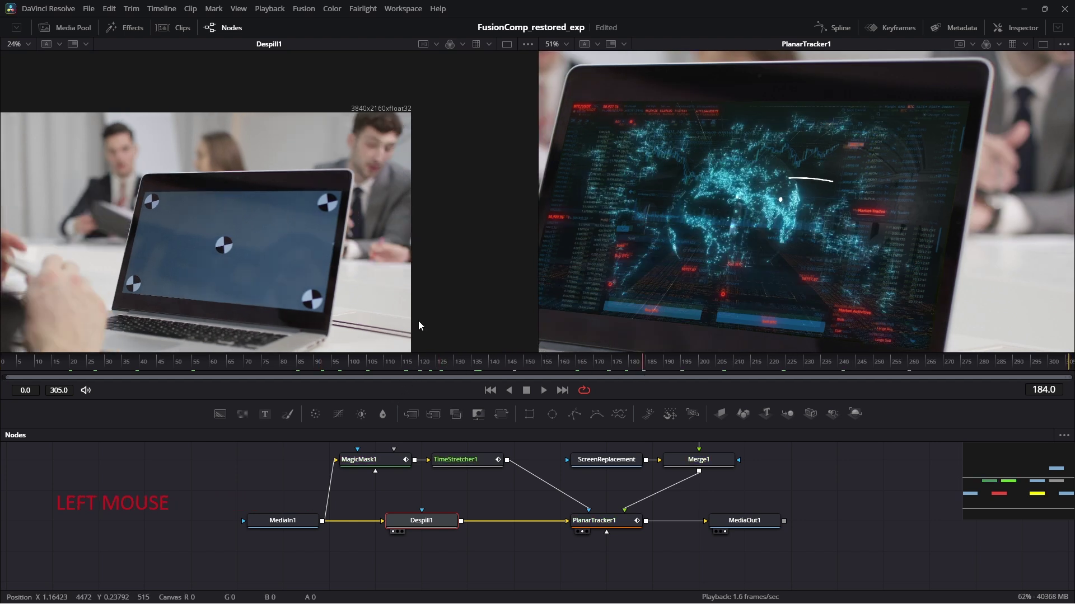
Show Merge1 in the first viewer again.
drag(603, 490, 435, 532)
click(549, 509)
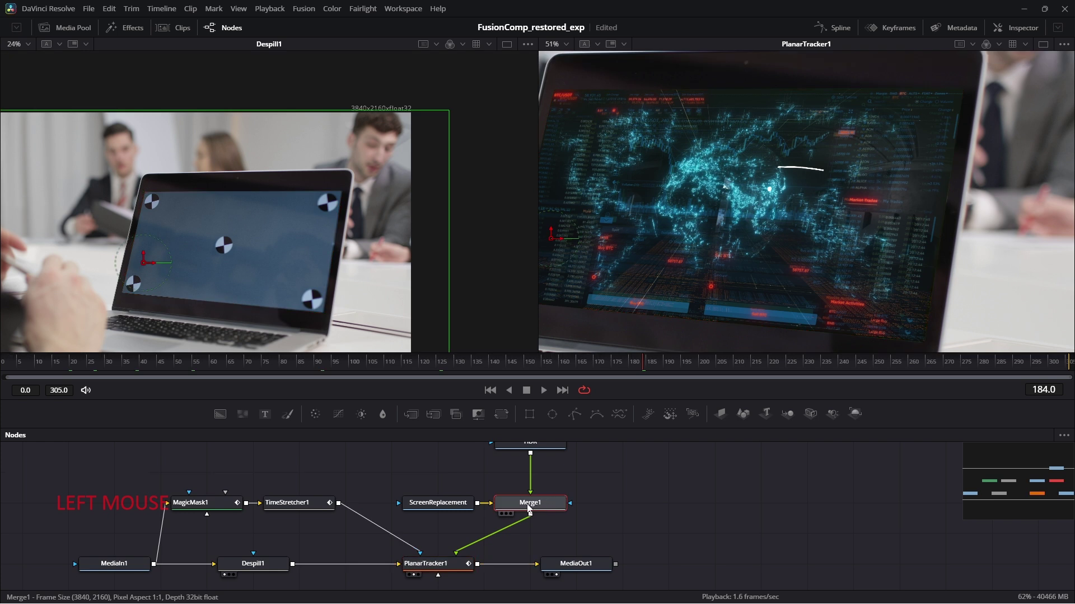
key(1)
ctrl+scroll(278, 242, down, 2)
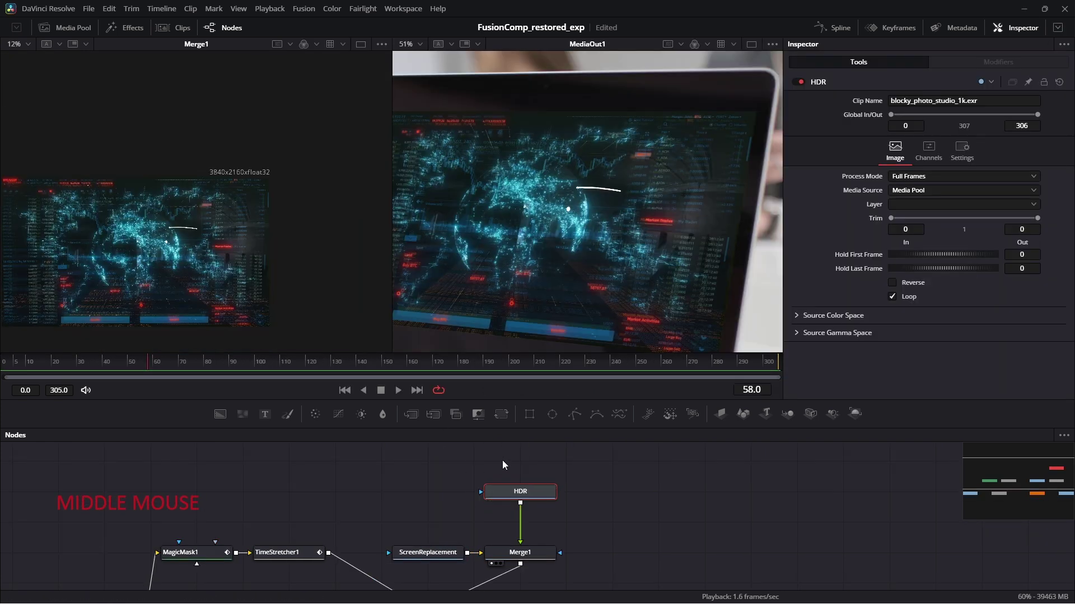
Insert a Transform node between HDR and Merge1 and shift its Center X to about 0.218.
drag(535, 486, 535, 450)
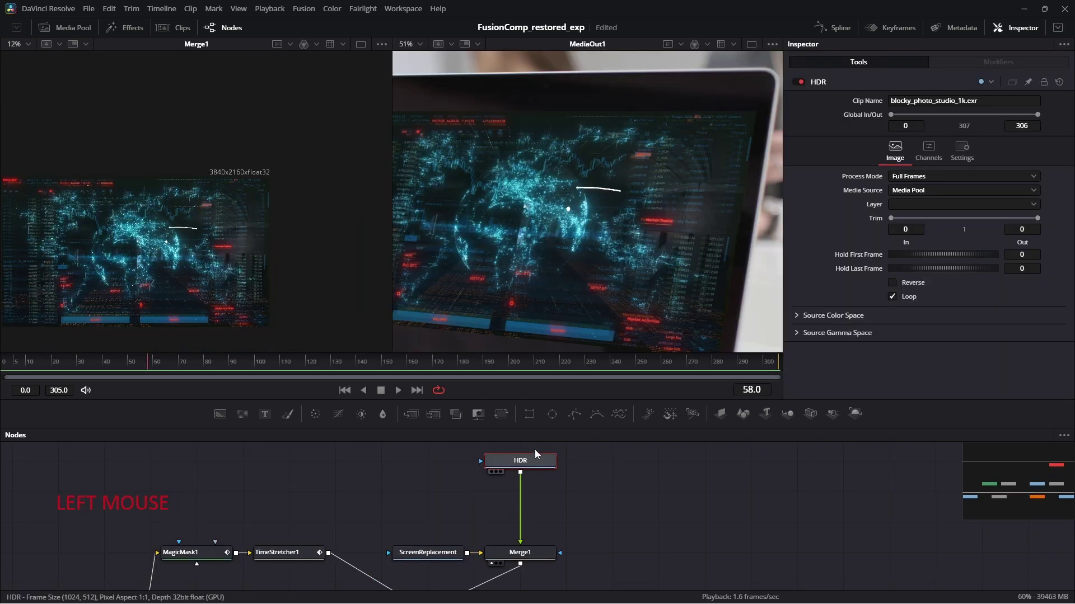
click(503, 414)
scroll(210, 242, up, 1)
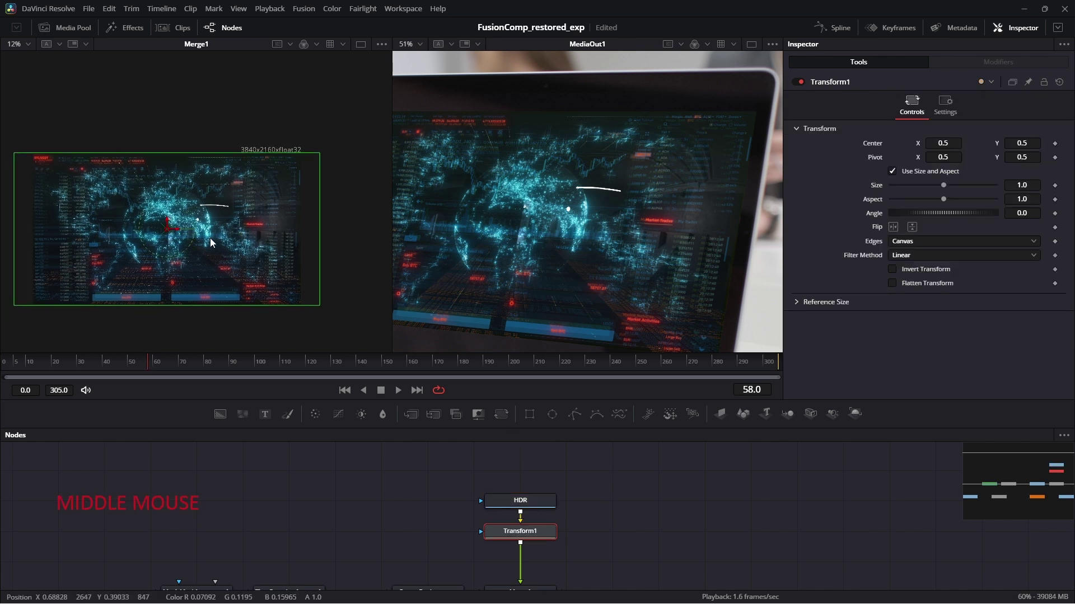
drag(179, 231, 84, 230)
scroll(528, 200, down, 2)
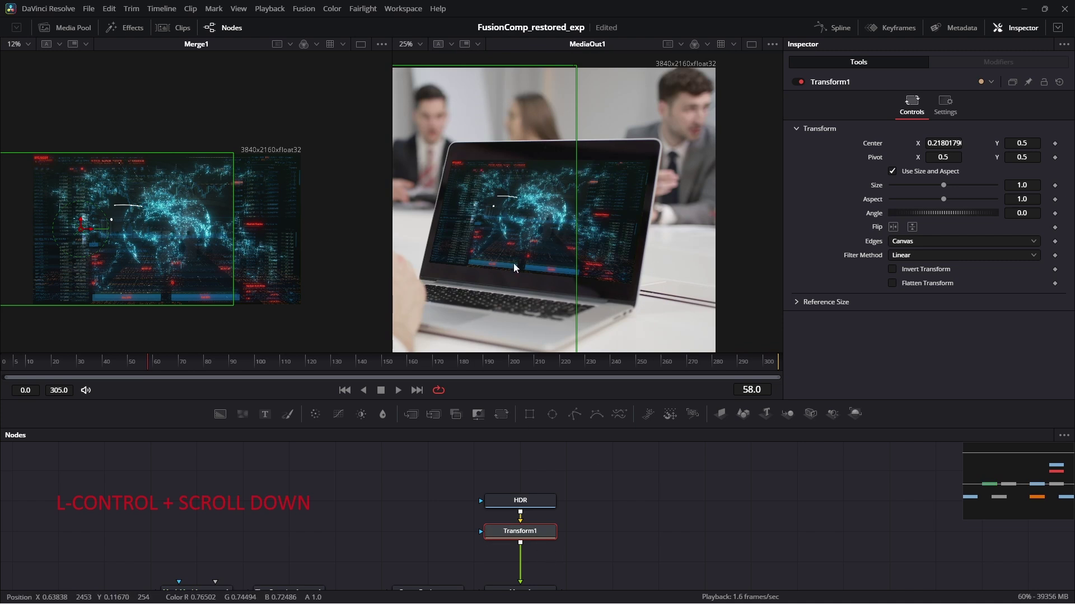
drag(137, 262, 209, 266)
Raise Merge1's Blend to its maximum and move Transform1's Center X to about 1.01.
drag(529, 567, 546, 465)
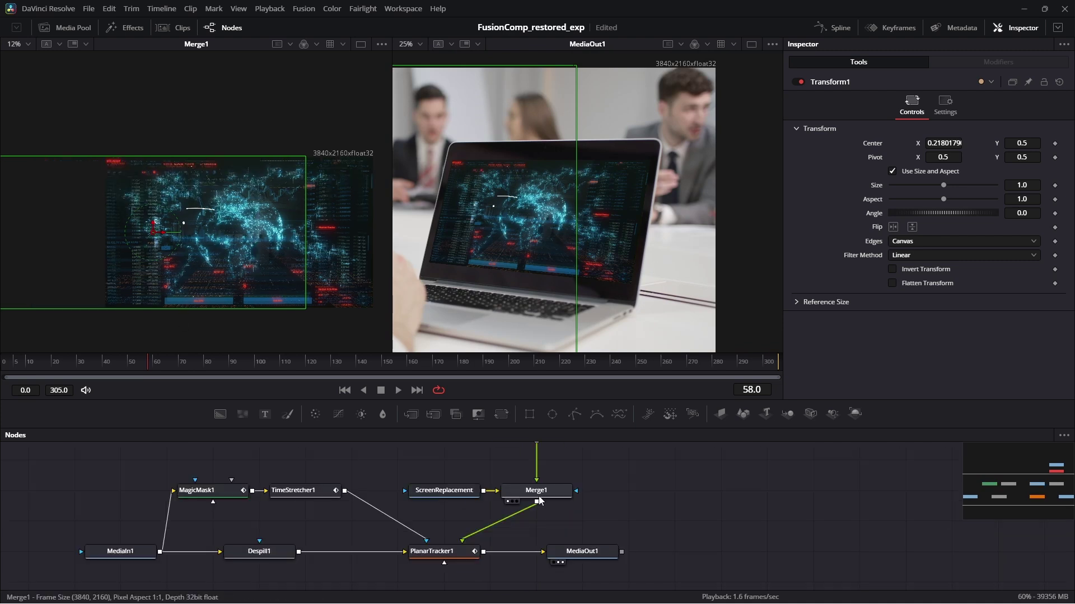
click(540, 492)
drag(897, 249, 999, 249)
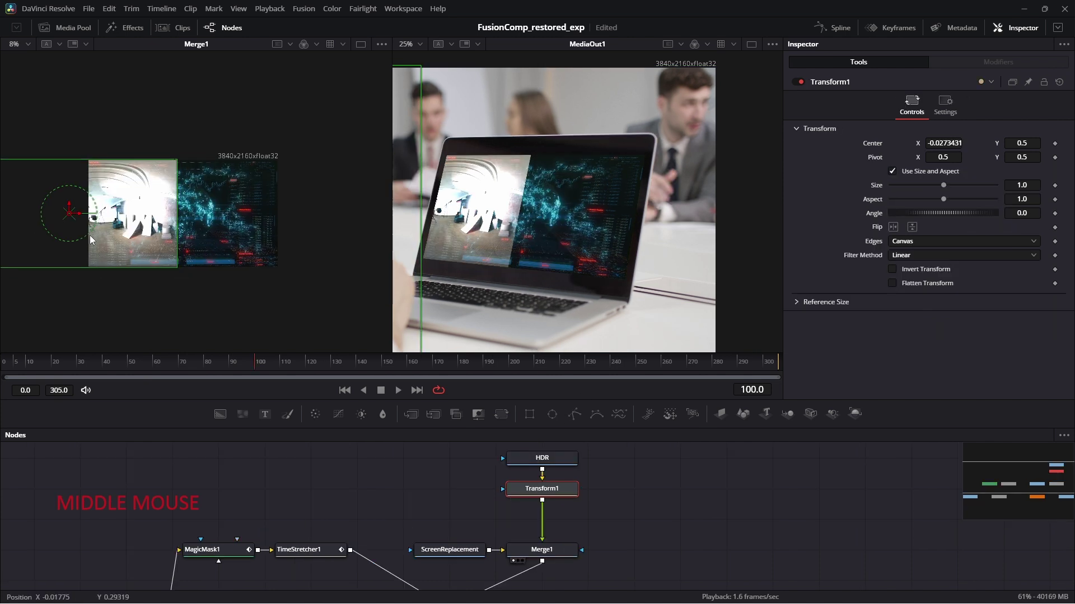
scroll(91, 240, up, 2)
drag(81, 208, 398, 209)
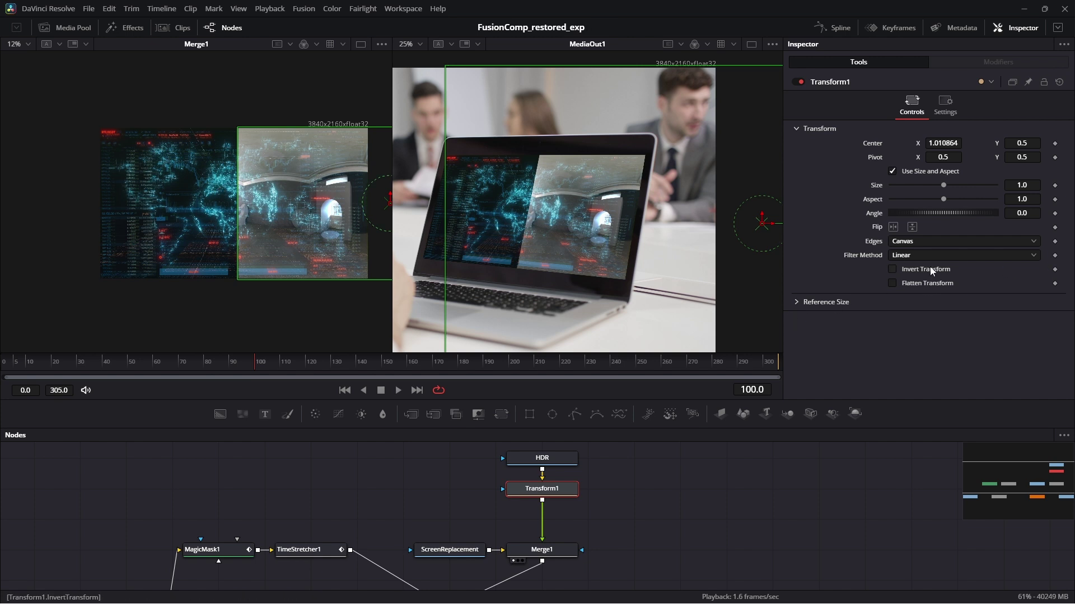
Try Duplicate as Transform1's edge mode and set Edges to Wrap.
click(936, 240)
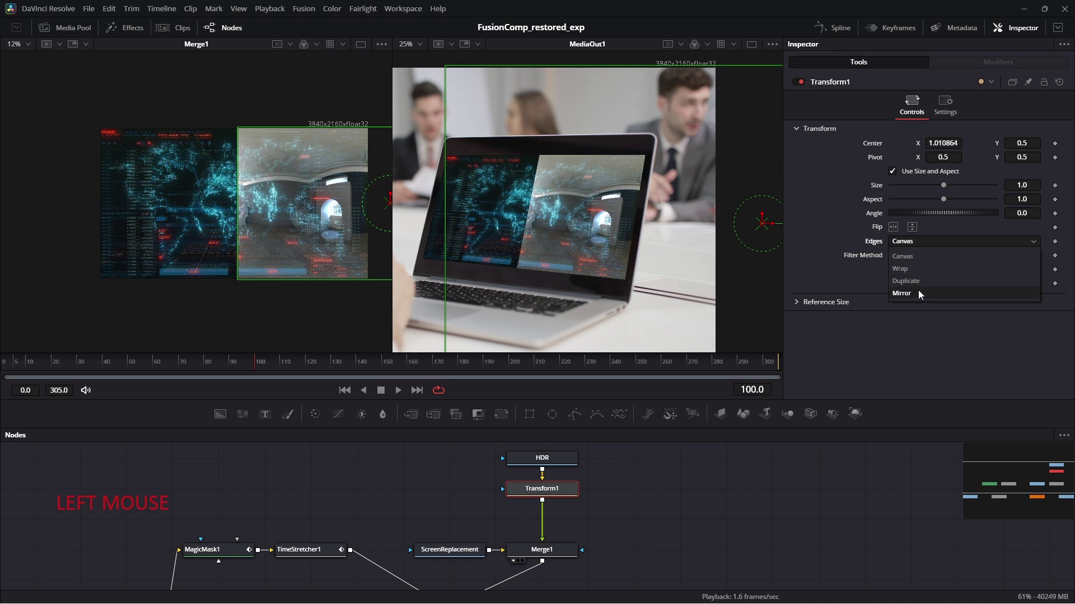
click(918, 294)
click(922, 239)
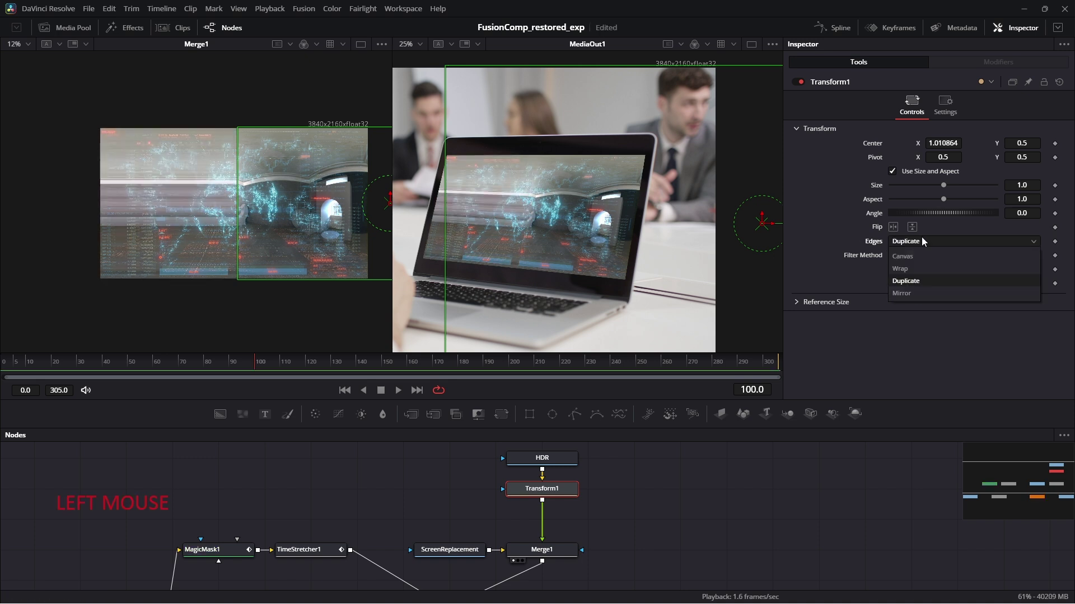
click(914, 268)
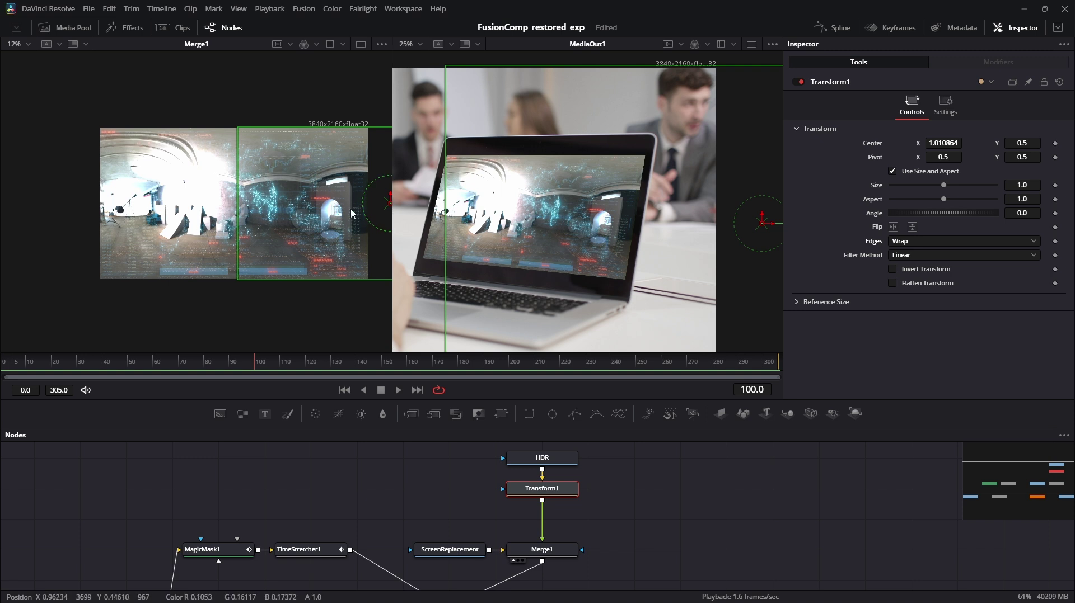
Try sliding Transform1's Center X to about -0.28 to test how the wrapped HDRI repeats.
scroll(215, 201, down, 2)
drag(313, 206, 113, 210)
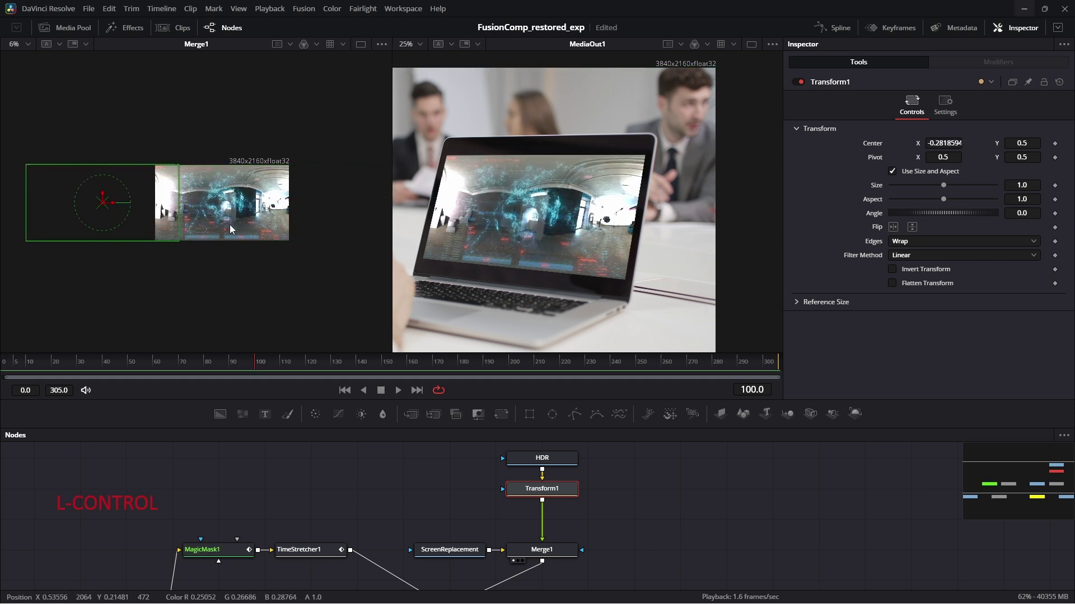
key(ctrl+z)
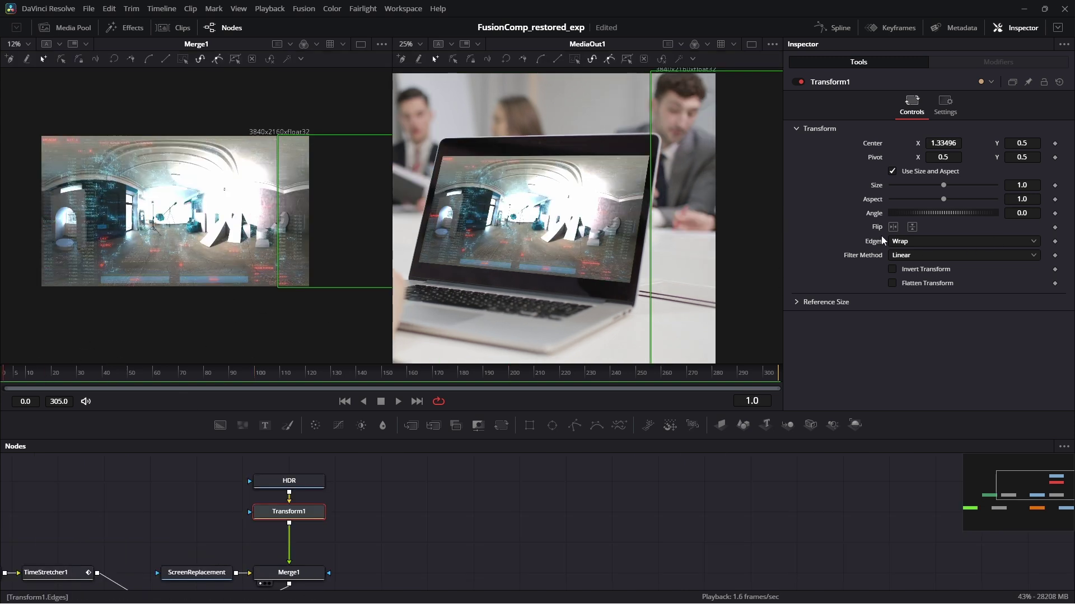
Reset Transform1's Center to its default and set a keyframe for it at frame 1.
right_click(878, 140)
click(913, 261)
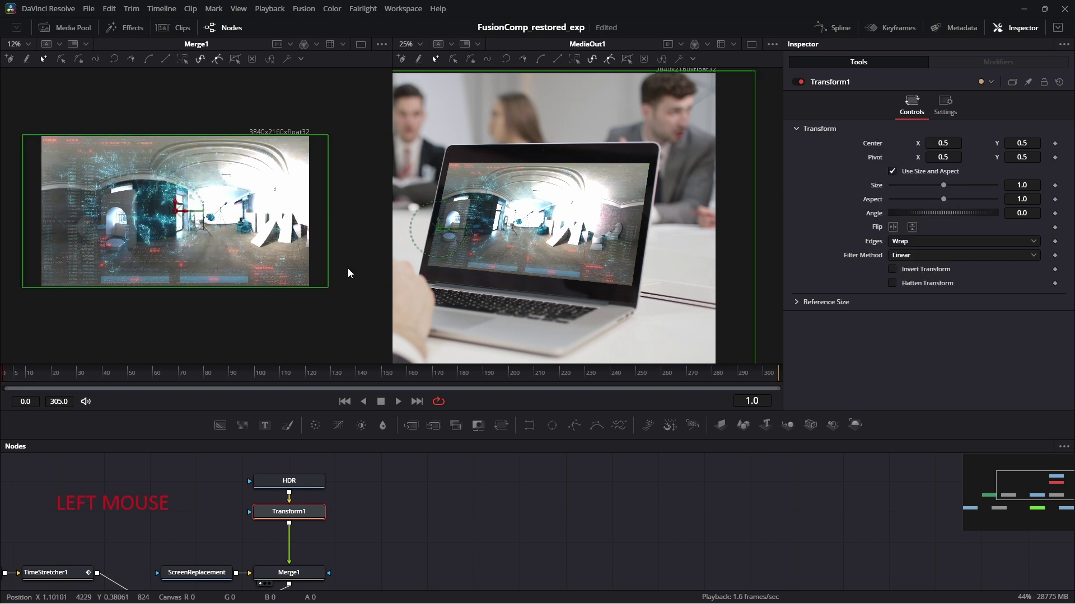
click(1055, 143)
Keyframe the HDRI's sideways drift by shifting Transform1's Center left at frame 306.
drag(480, 376, 807, 381)
scroll(193, 248, down, 2)
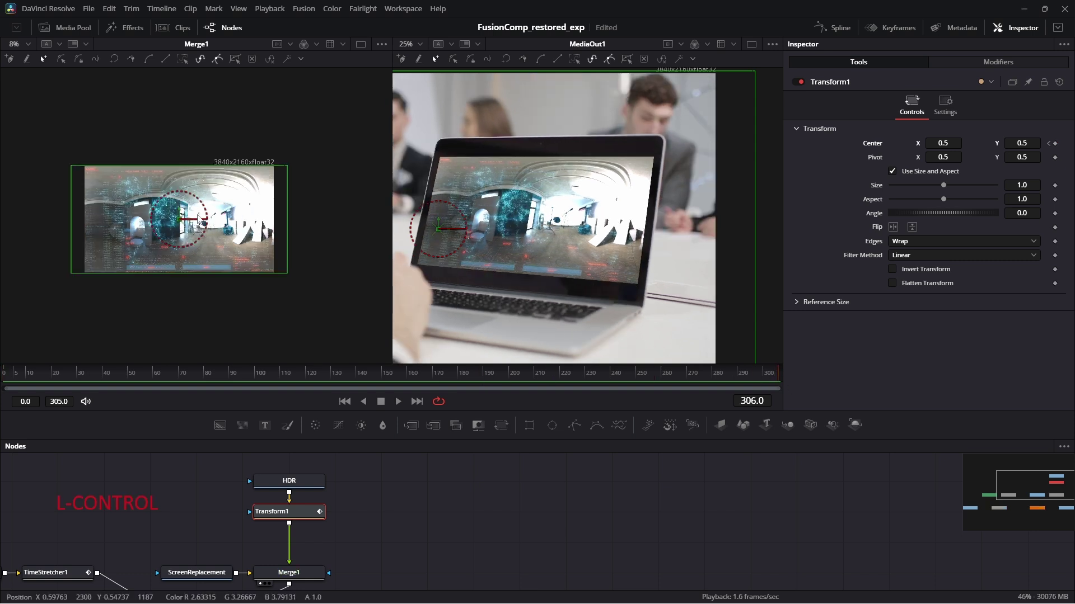
drag(190, 226, 42, 224)
Play back parts of the timeline to review the moving reflection, and save the project.
click(707, 381)
click(75, 380)
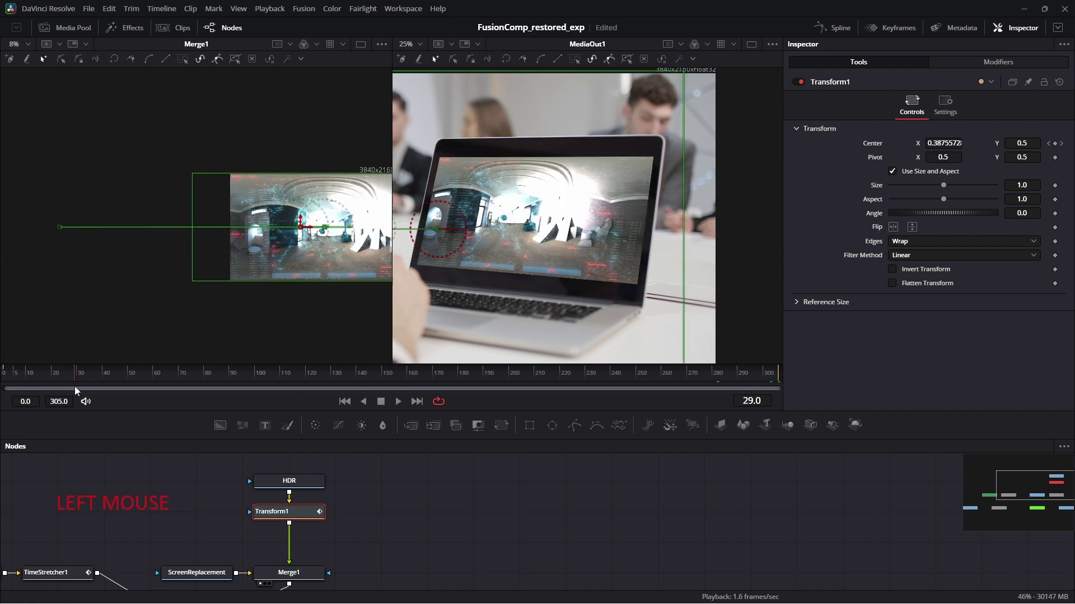
key(space)
click(179, 372)
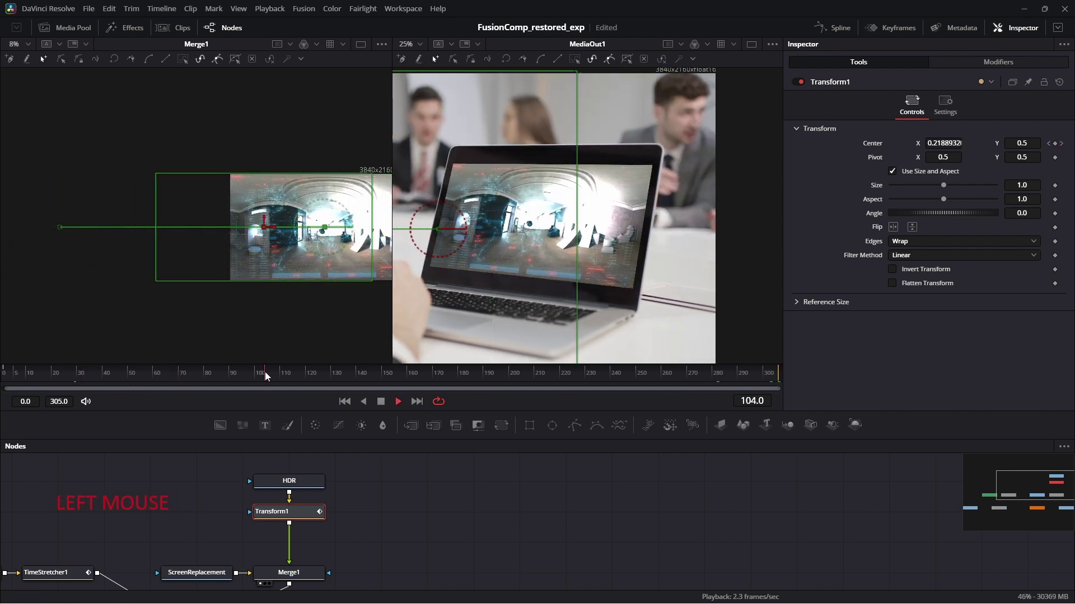
key(ctrl+s)
key(space)
Lower Merge1's Gain to 0.096 and Blend to 0.348, and play back the subtler reflection.
drag(346, 505, 375, 488)
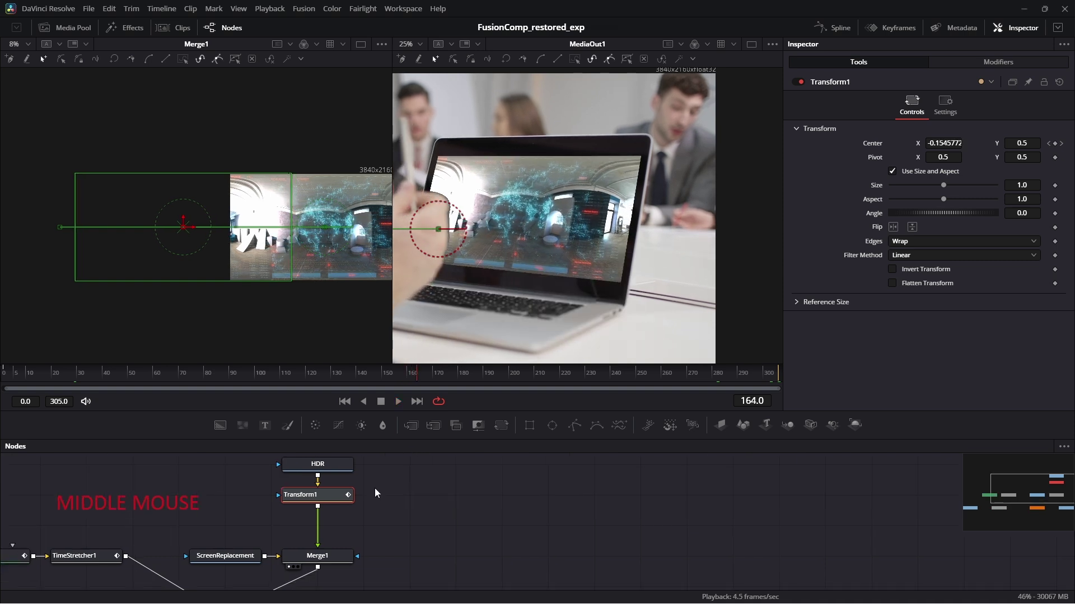
click(317, 556)
drag(976, 246, 897, 254)
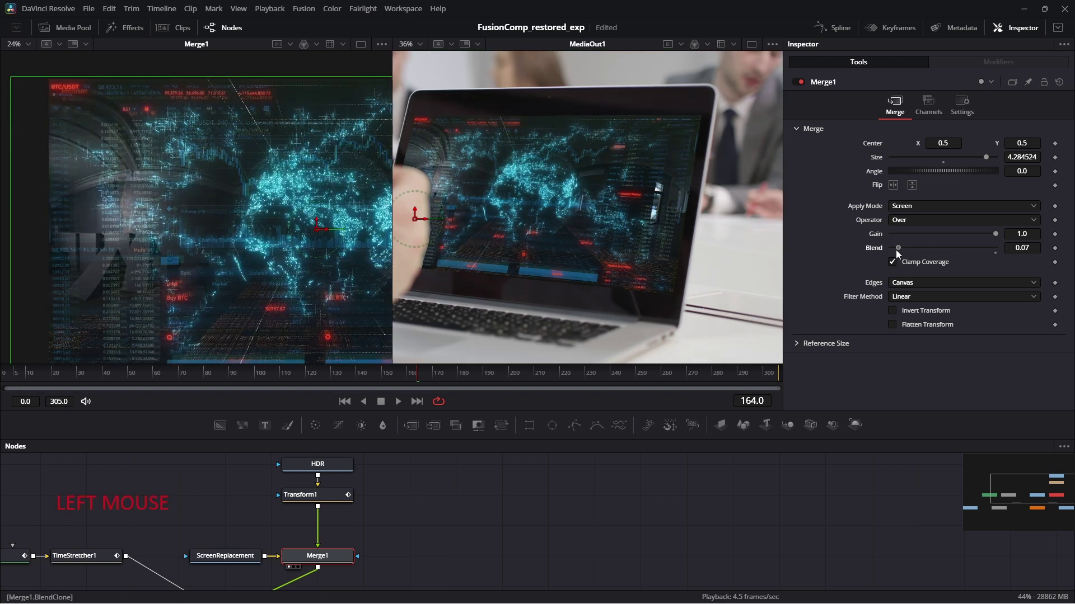
drag(994, 235, 900, 238)
click(435, 375)
key(space)
click(531, 370)
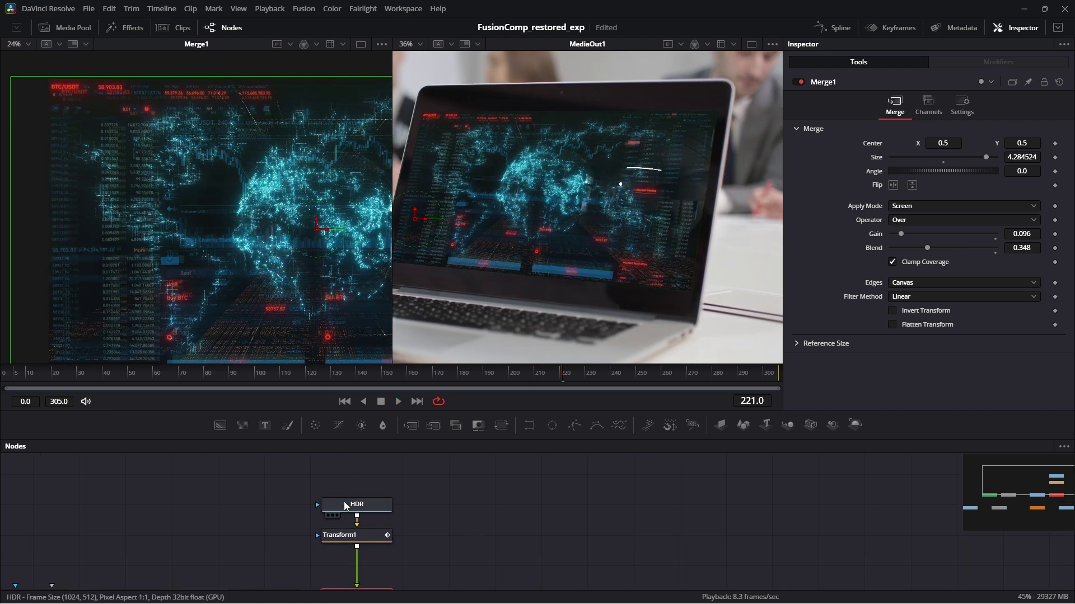
Space the HDR node away from Transform1 and insert a Color Corrector between them.
click(385, 500)
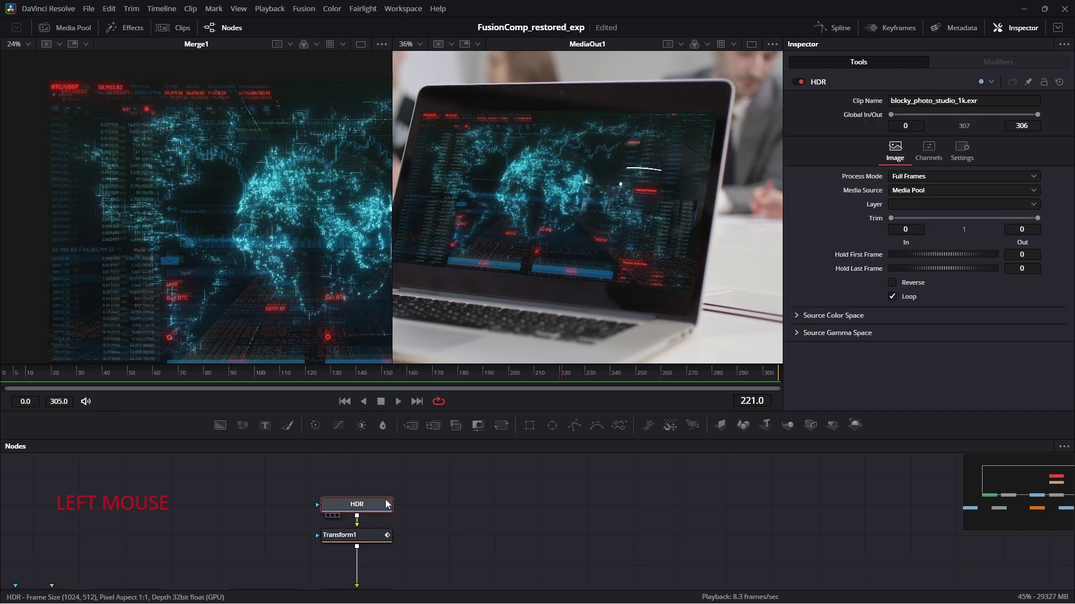
drag(367, 499, 365, 465)
mouse_move(373, 543)
mouse_down()
mouse_move(375, 488)
mouse_move(376, 545)
mouse_up()
click(369, 483)
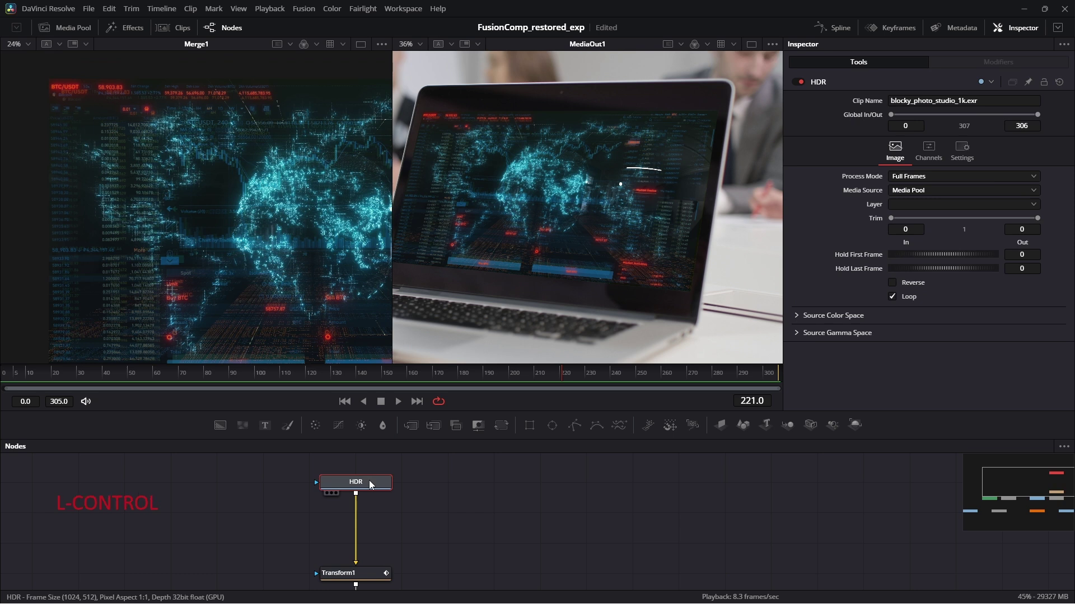
key(ctrl+space)
text(colo)
key(Return)
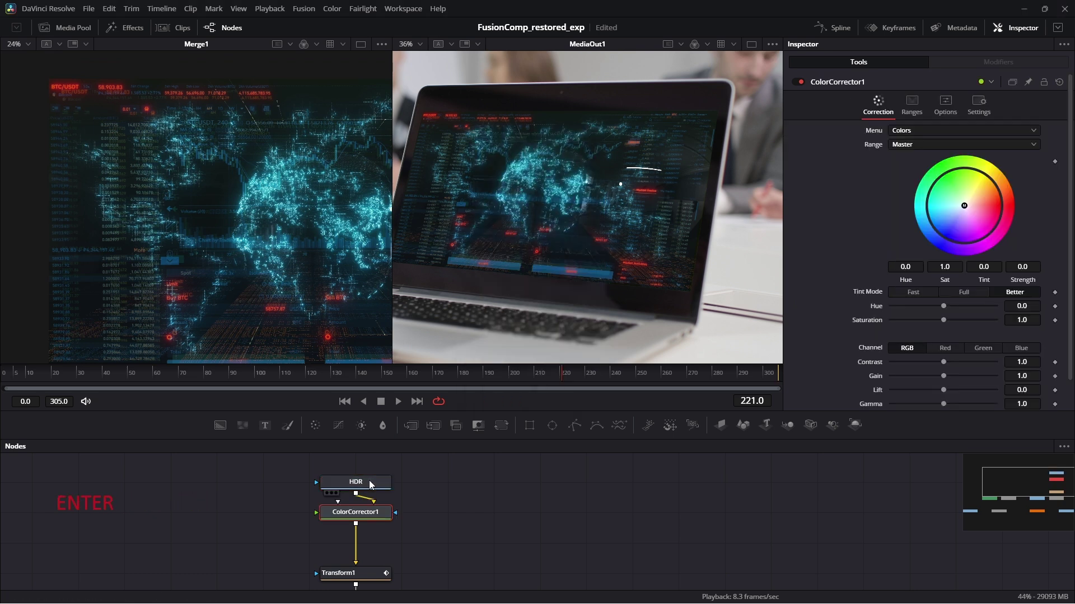
Show ColorCorrector1 in the first viewer and set its Saturation to 0.0.
drag(363, 511, 102, 166)
scroll(166, 177, up, 5)
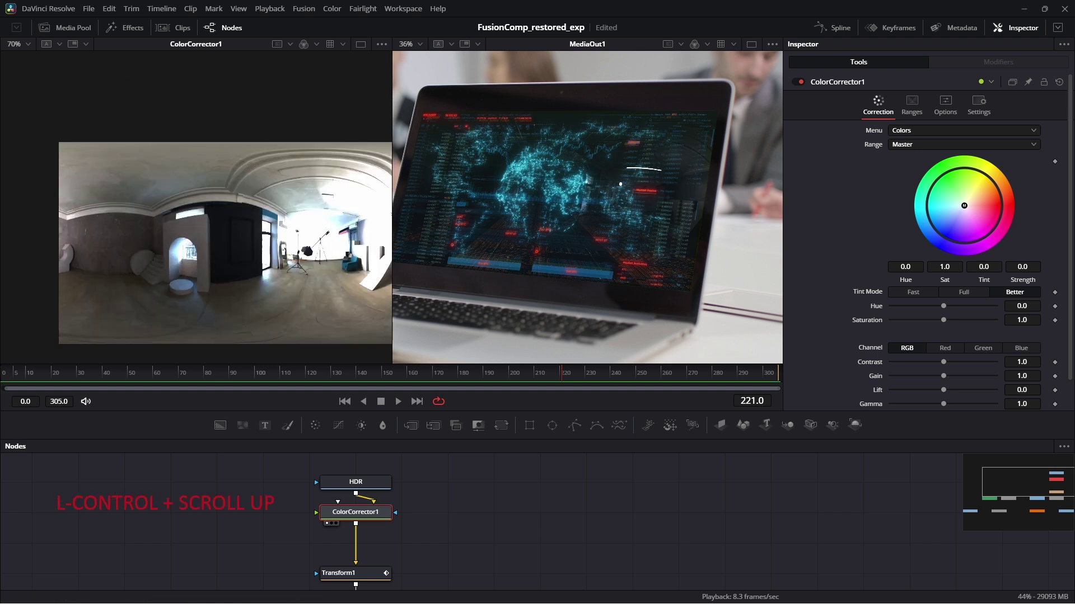
scroll(945, 288, down, 2)
drag(943, 288, 824, 287)
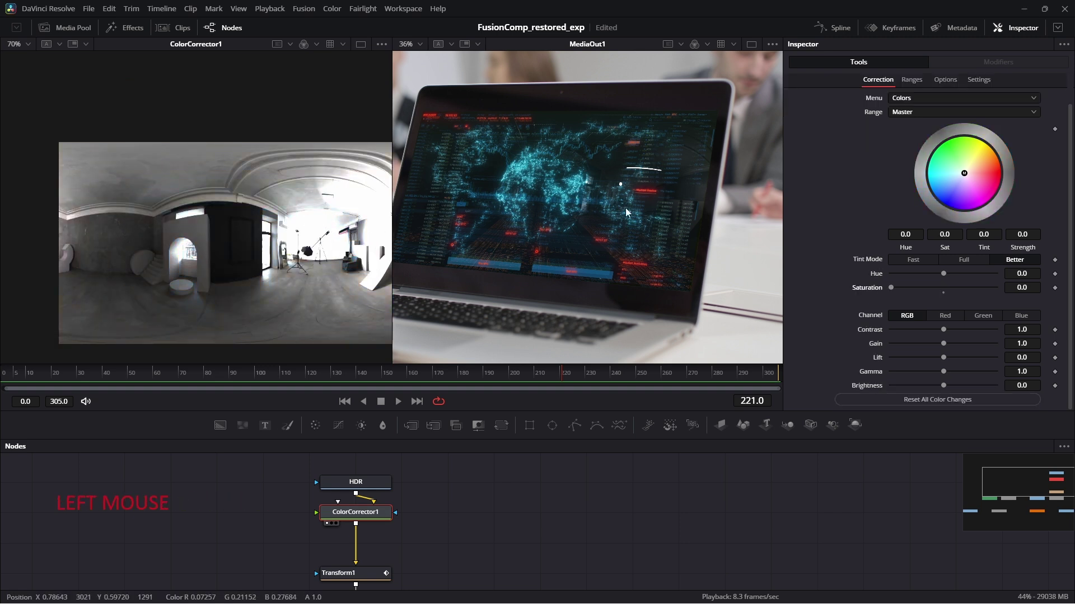
Insert a Blur node after ColorCorrector1 and set its Blur Size to 11.6.
key(ctrl+space)
text(blur)
key(Return)
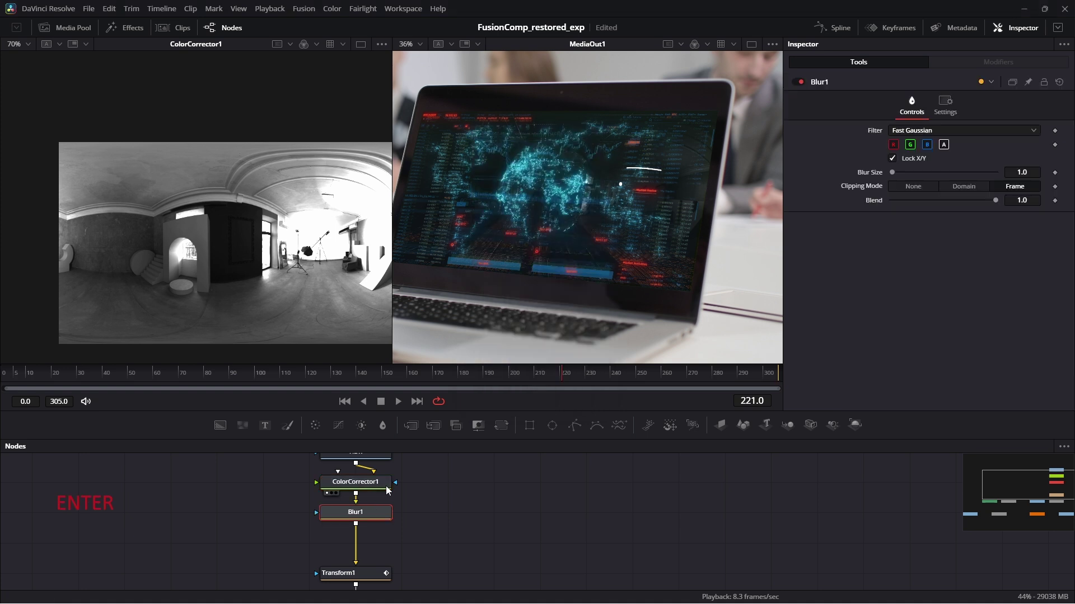
drag(910, 171, 918, 177)
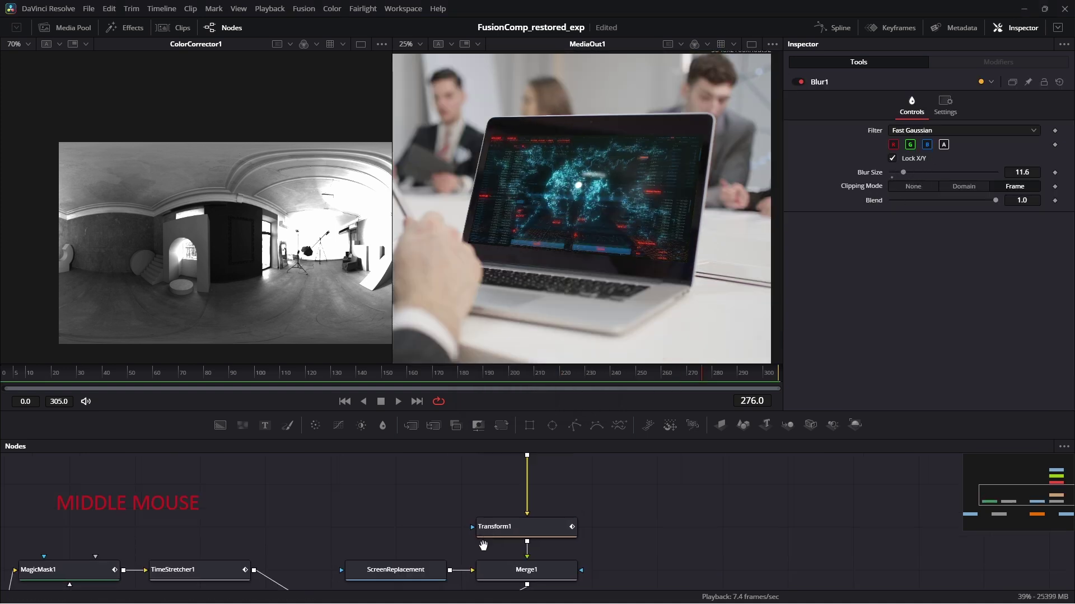
Adjust ColorCorrector1's tonal controls to lift the dark areas and flatten the HDRI's contrast.
drag(483, 545, 476, 565)
drag(511, 479, 494, 520)
click(496, 496)
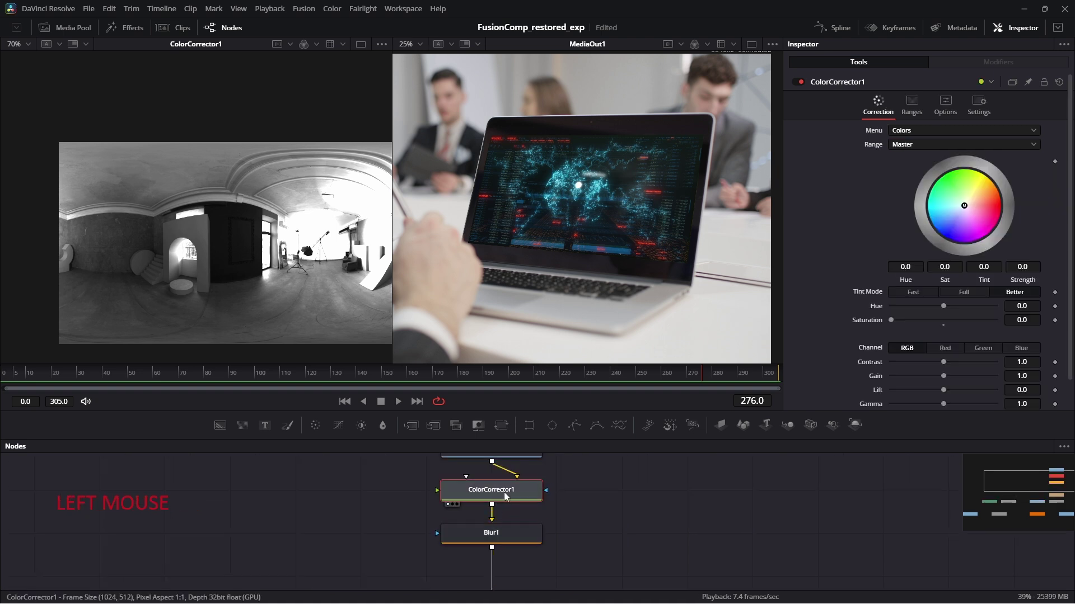
key(1)
key(1)
drag(313, 241, 226, 215)
scroll(925, 342, down, 2)
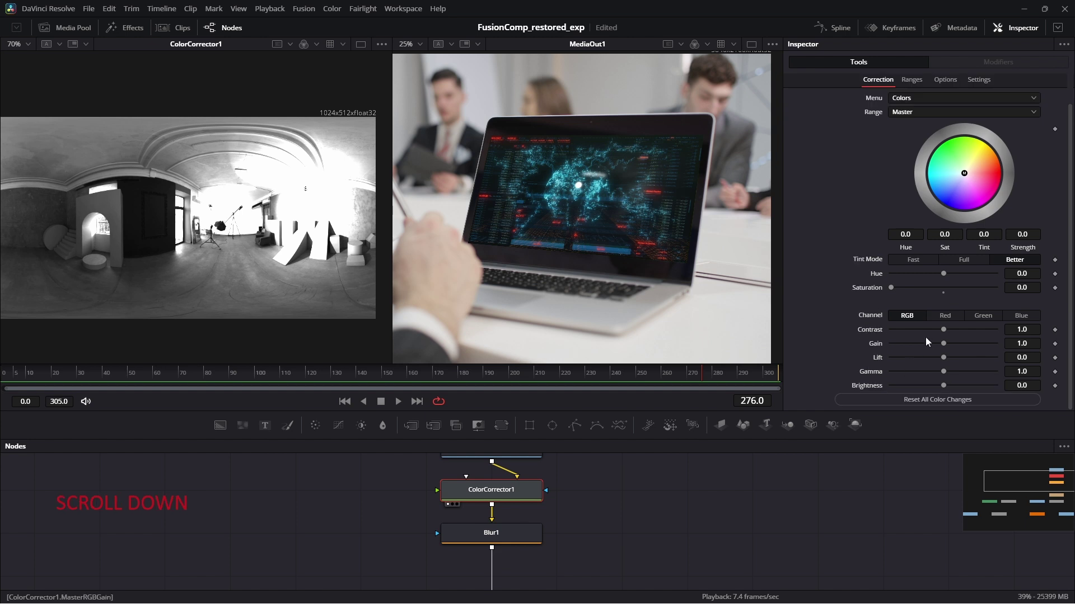
drag(944, 361, 981, 376)
key(ctrl+z)
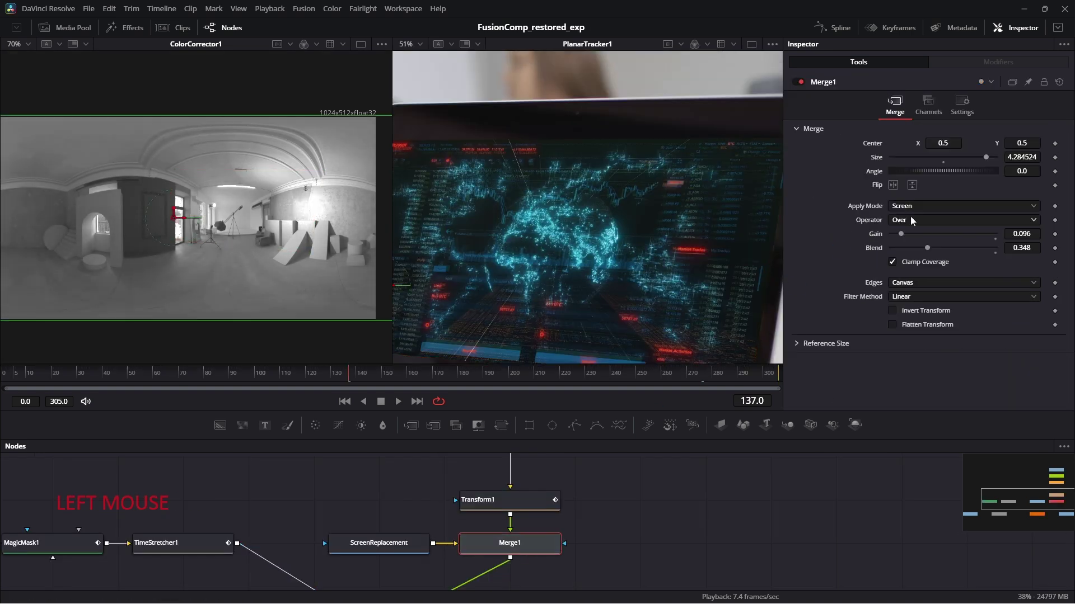
Raise Merge1's Gain to 0.578 and set Blur1's Blur Size to 7.3.
drag(901, 234, 979, 234)
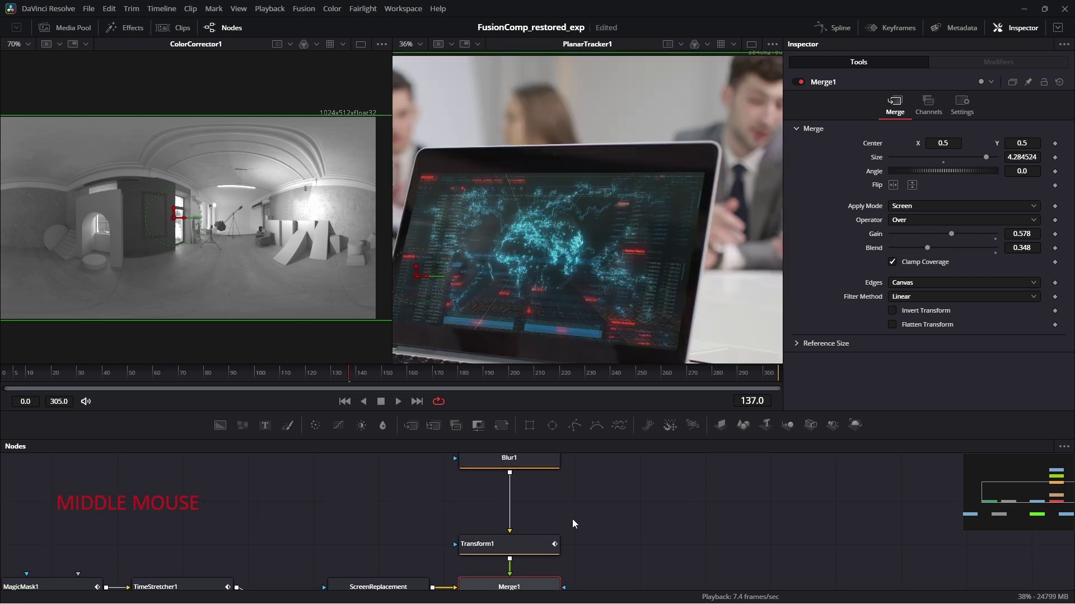
click(501, 506)
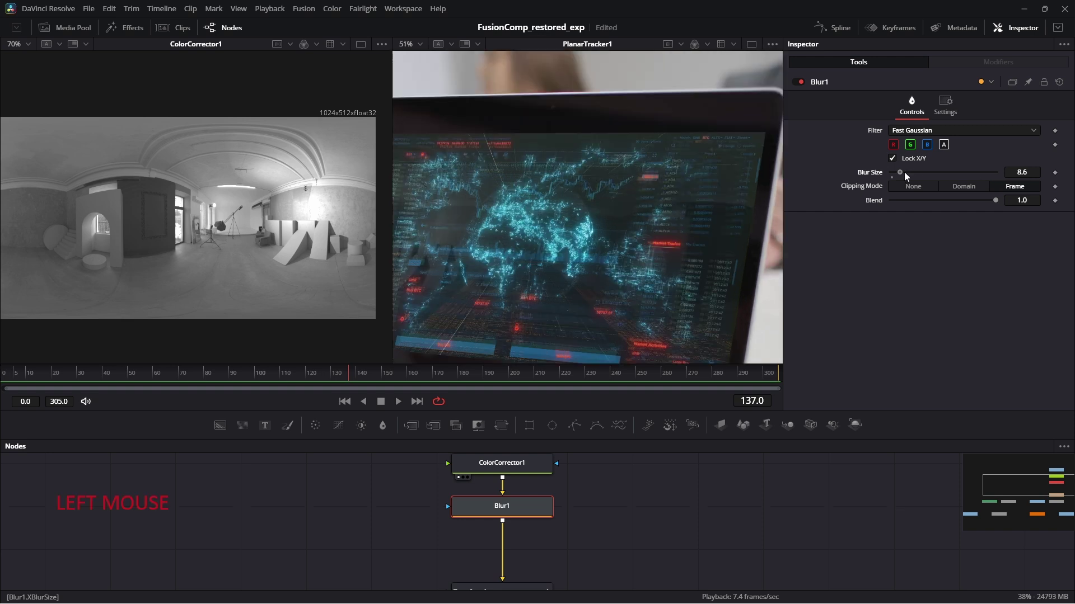
drag(904, 172, 898, 173)
Save the project and play back the comp to review the softened reflection on the laptop screen.
key(ctrl+s)
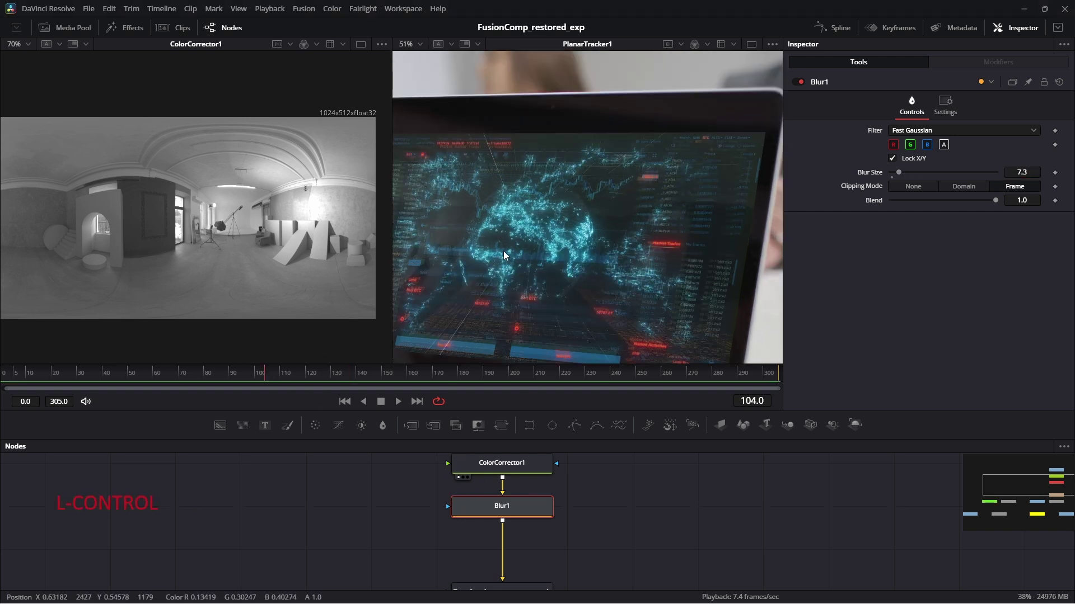
scroll(536, 313, down, 3)
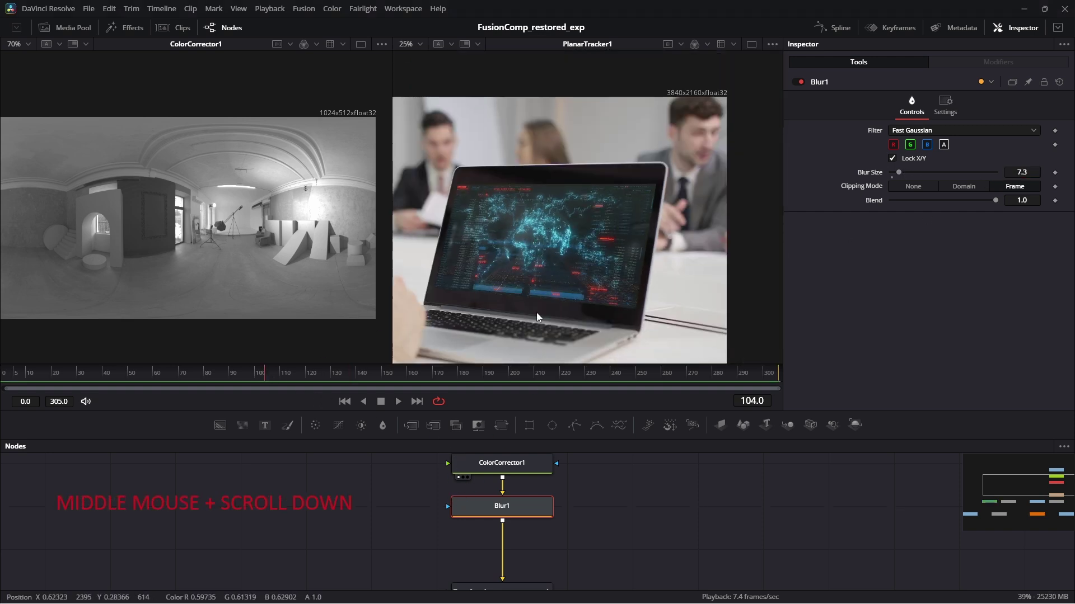
click(115, 379)
key(space)
click(262, 376)
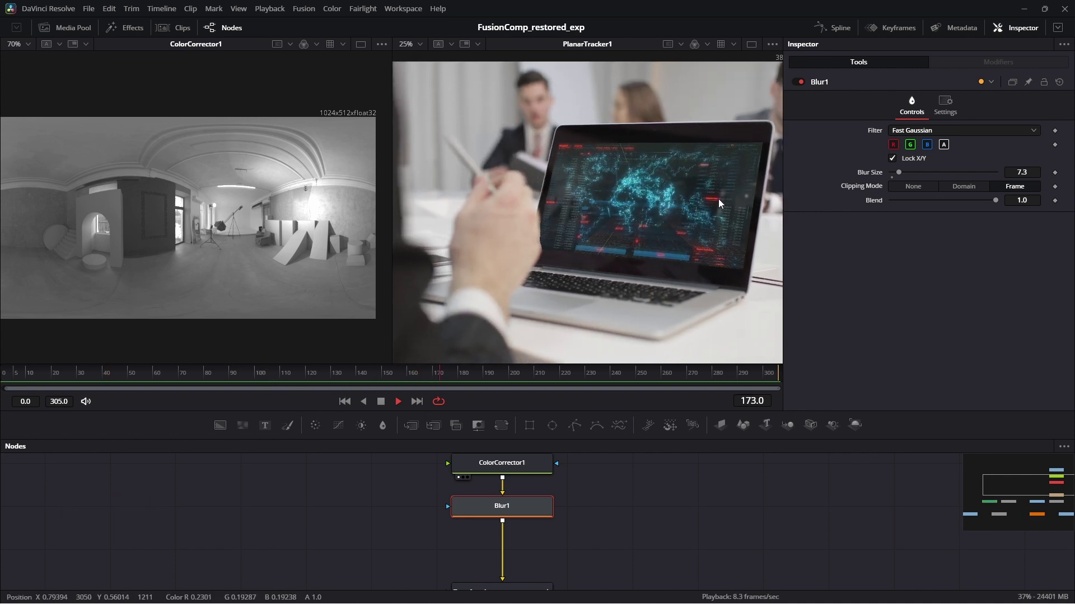
key(space)
Move the ScreenReplacement node up and to the left, away from Merge1, to make room for additional nodes.
mouse_move(564, 560)
mouse_down()
mouse_move(609, 519)
mouse_move(590, 512)
mouse_move(616, 488)
mouse_move(562, 570)
mouse_up()
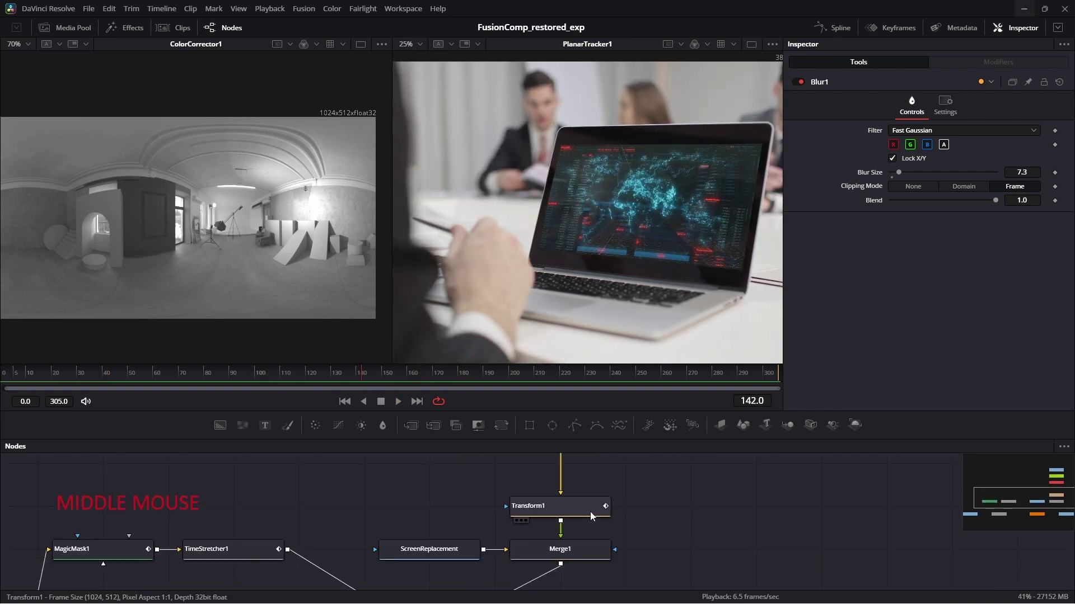
scroll(590, 511, down, 4)
scroll(588, 496, up, 5)
drag(555, 483, 575, 569)
click(568, 547)
drag(584, 527, 675, 456)
drag(605, 585, 619, 520)
scroll(618, 521, down, 4)
drag(583, 585, 509, 548)
scroll(510, 506, up, 5)
click(508, 502)
scroll(634, 525, down, 5)
drag(647, 531, 539, 556)
drag(610, 466, 534, 555)
drag(531, 552, 577, 552)
mouse_move(490, 554)
mouse_down()
mouse_move(487, 499)
mouse_move(491, 557)
mouse_up()
scroll(576, 532, up, 6)
scroll(493, 549, down, 3)
drag(532, 588, 531, 571)
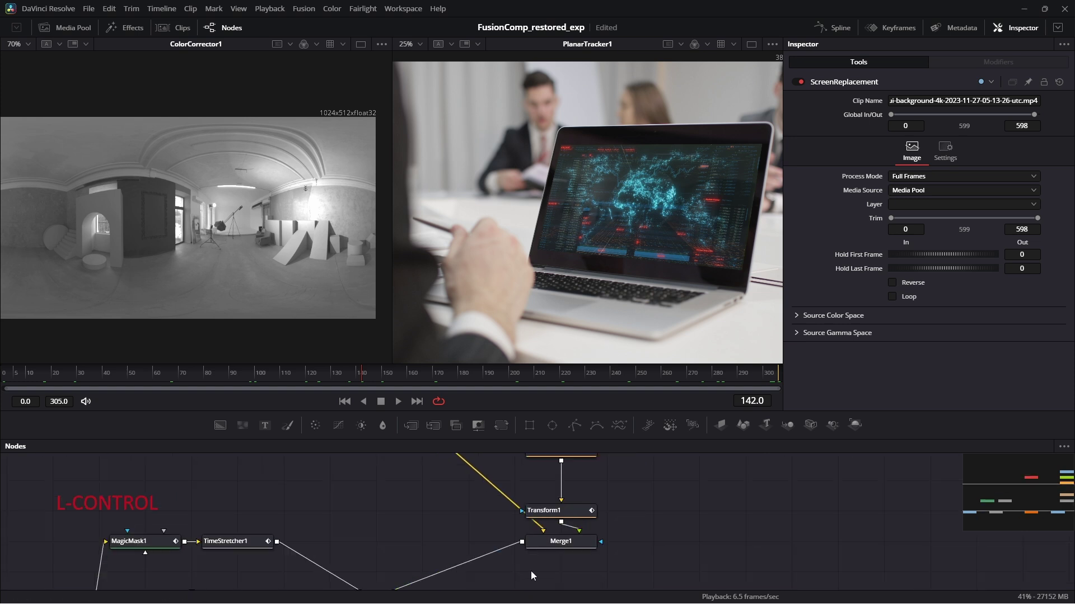
Add a PipeRouter to the connection between ScreenReplacement and Merge1 and place it directly below ScreenReplacement.
drag(480, 515, 479, 533)
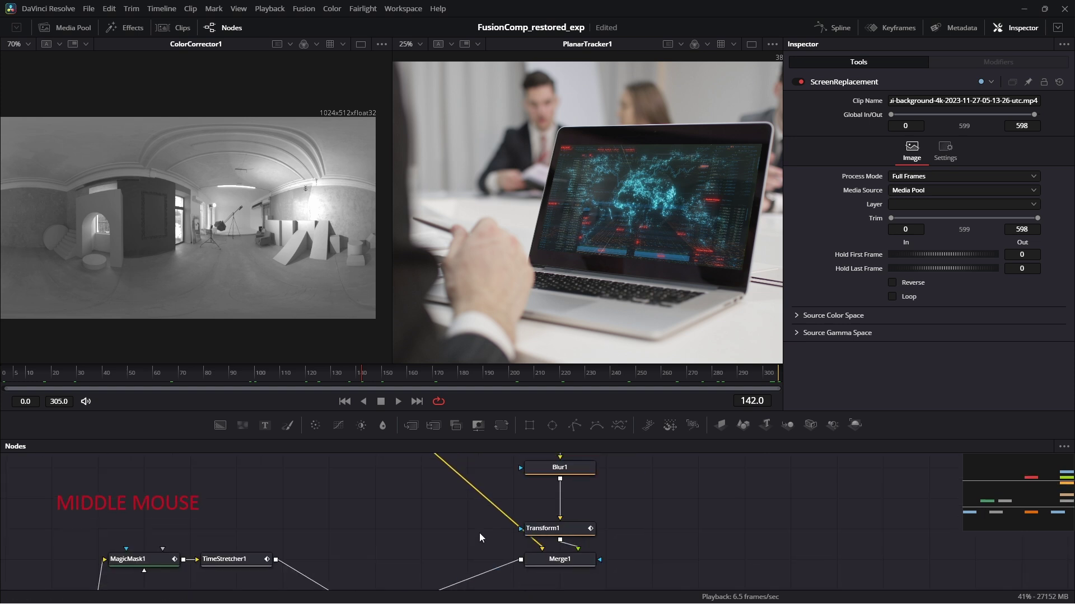
alt+click(471, 486)
drag(471, 488, 383, 563)
drag(431, 506, 390, 454)
drag(431, 529, 421, 585)
scroll(338, 499, up, 3)
drag(351, 493, 357, 529)
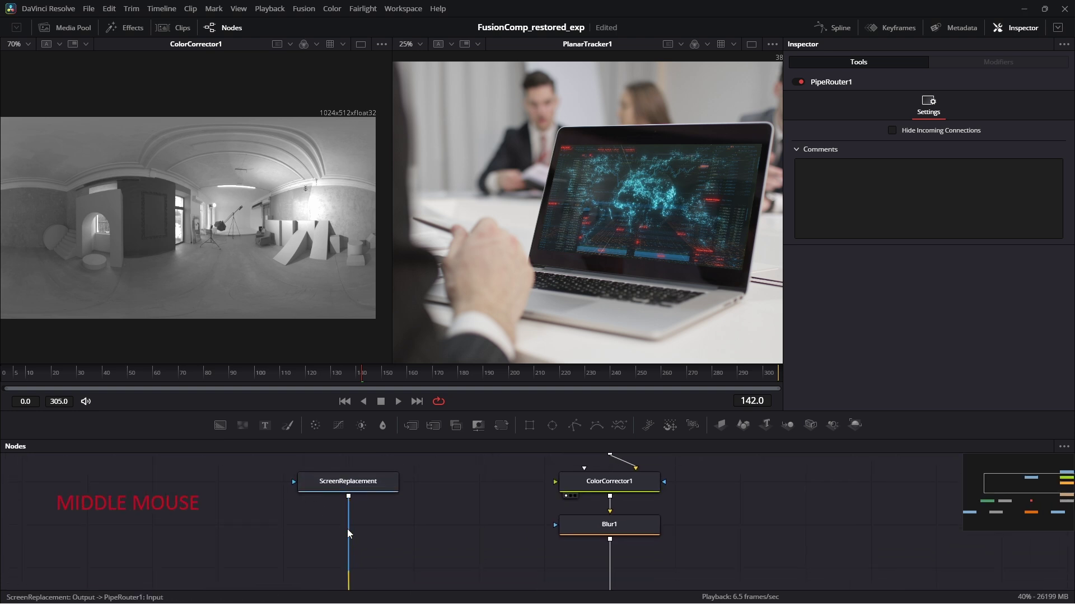
Insert a Color Corrector node directly after ScreenReplacement.
click(377, 482)
key(ctrl+space)
text(cc)
key(Return)
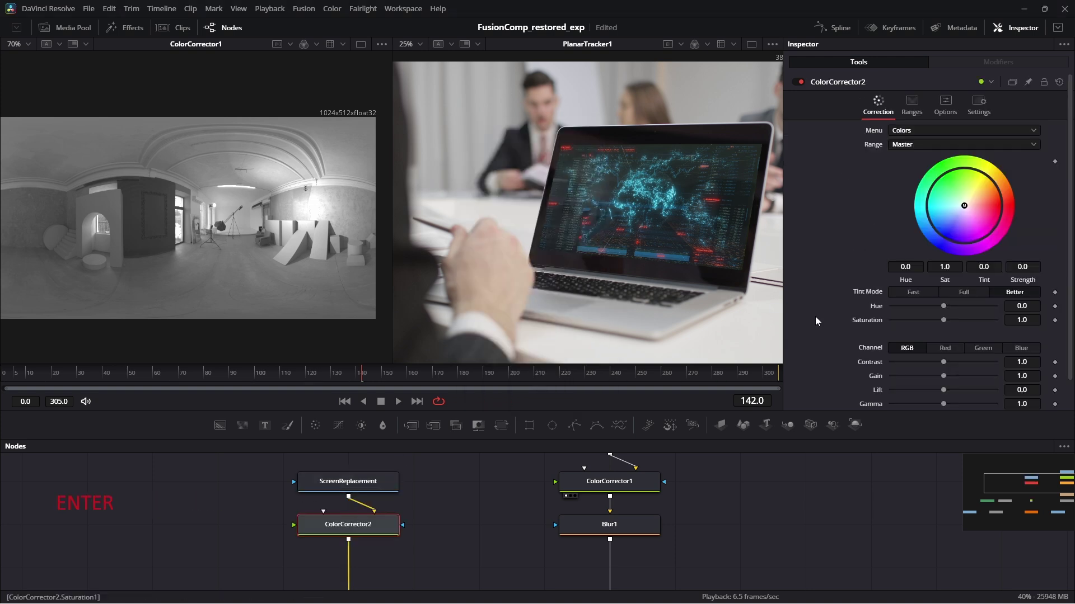
Set ColorCorrector2's Hue to -0.24, Saturation to 0.74, Gamma to 1.39 and Brightness to 0.6.
scroll(815, 320, down, 2)
mouse_move(943, 287)
mouse_down()
mouse_move(854, 290)
mouse_move(929, 288)
mouse_move(954, 273)
mouse_move(932, 273)
mouse_up()
drag(944, 371, 972, 387)
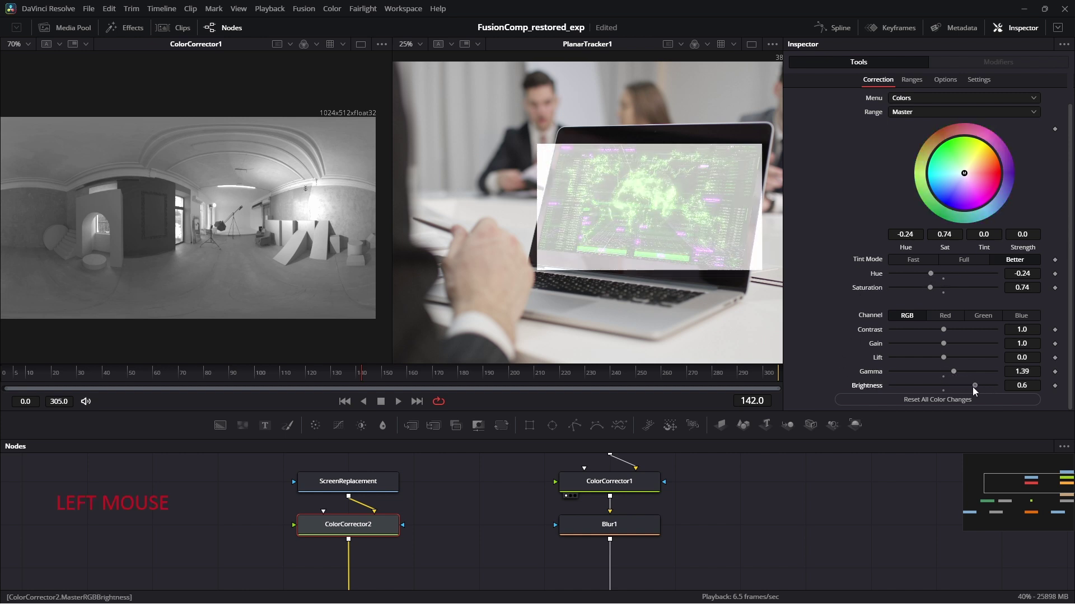
Enable Pre-Divide / Post-Multiply in ColorCorrector2's options so the correction stays within the screen's alpha.
click(358, 483)
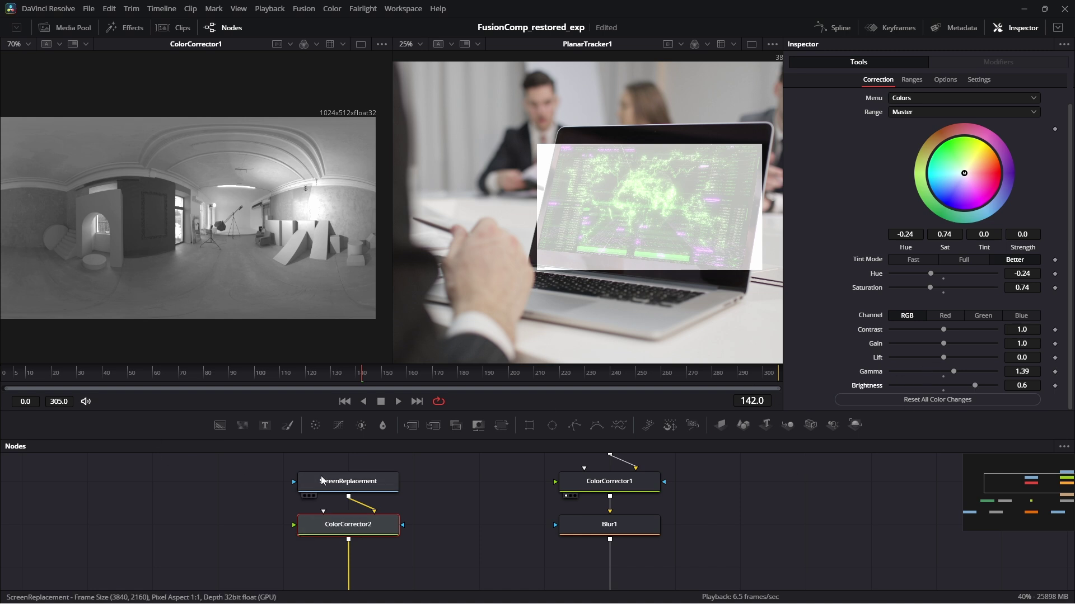
click(342, 525)
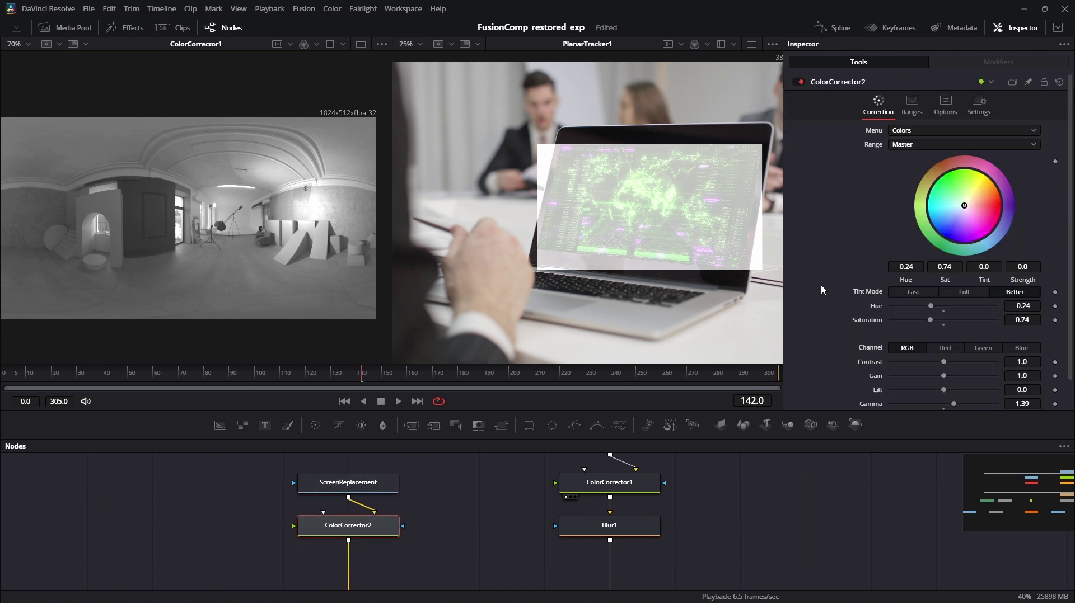
scroll(822, 286, down, 2)
scroll(906, 100, up, 2)
click(907, 103)
click(945, 105)
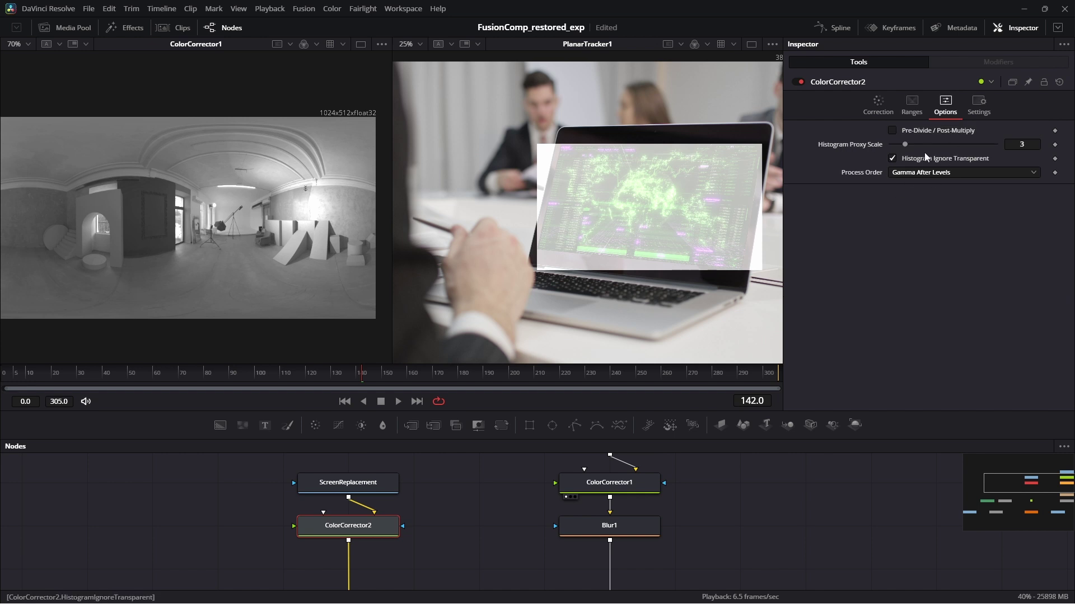
click(928, 130)
Set ColorCorrector2's Brightness to 0.
click(863, 111)
scroll(813, 309, down, 2)
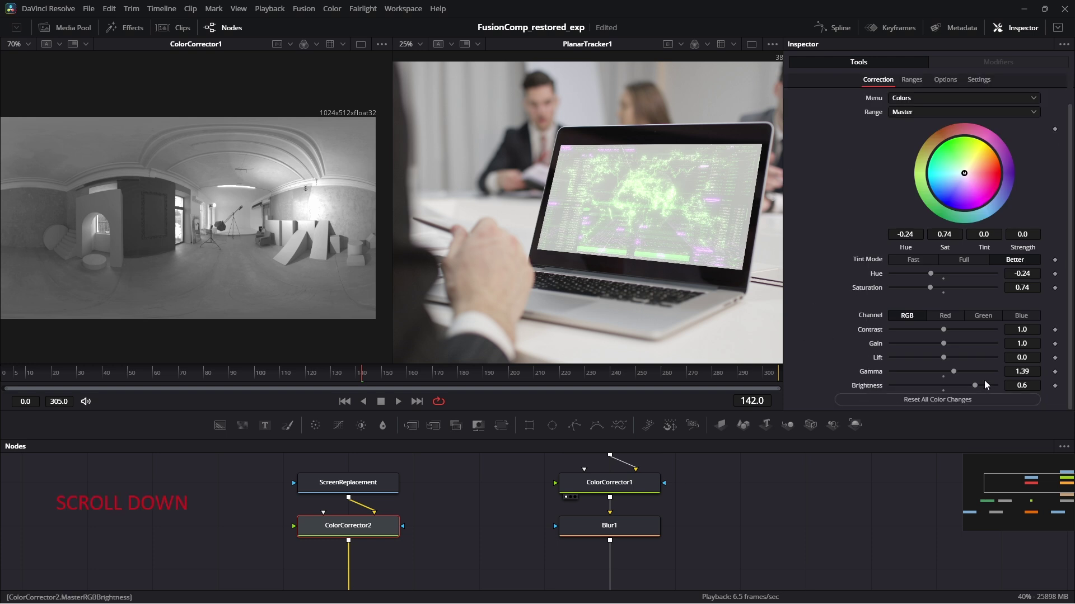
drag(974, 385, 957, 385)
click(1021, 385)
text(0)
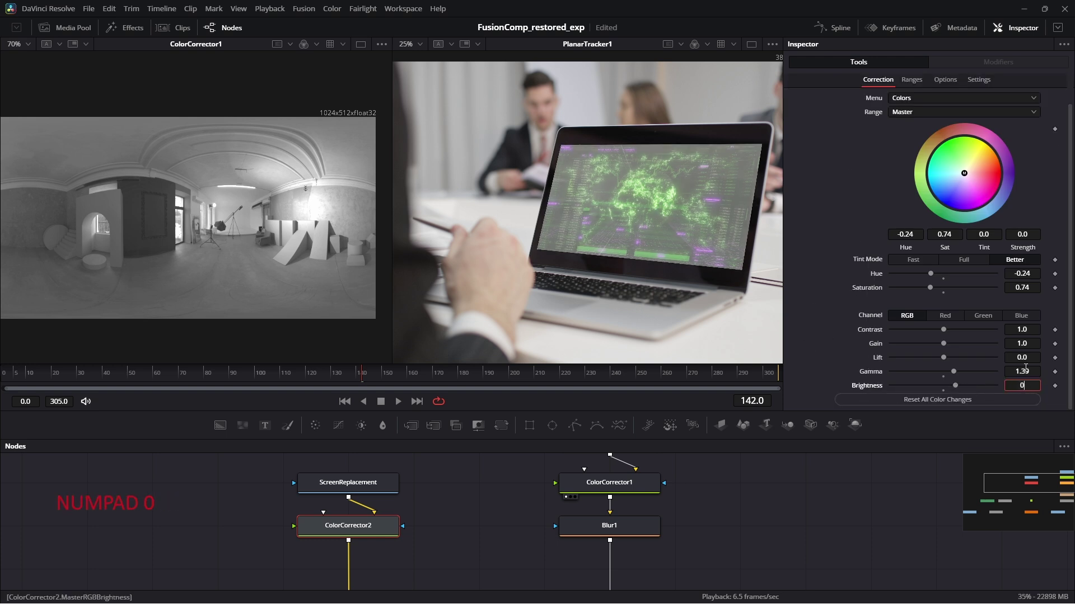
key(Return)
Set ColorCorrector2's Hue to -0.17, Saturation to 0.77, Gamma to 1.67 and Contrast to 0.974, and tint it green at strength 0.5072.
mouse_move(931, 273)
mouse_down()
mouse_move(943, 272)
mouse_move(925, 287)
mouse_move(949, 289)
mouse_move(932, 288)
mouse_up()
drag(947, 372, 964, 370)
drag(945, 330, 946, 331)
click(948, 158)
drag(947, 159, 950, 150)
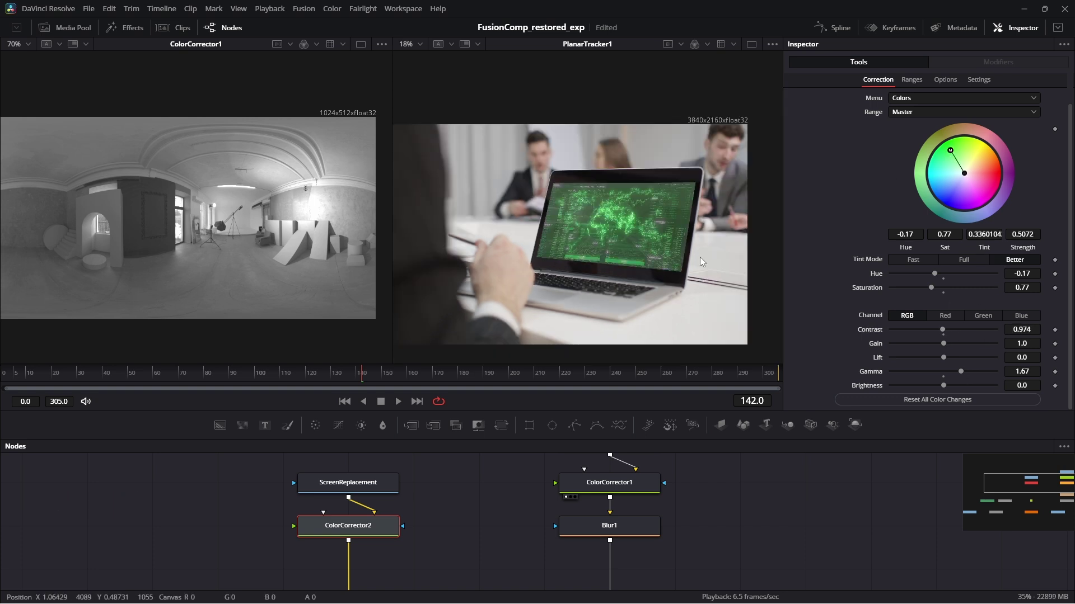
Play and scrub through the tracked composite to review the color-corrected laptop screen.
ctrl+scroll(522, 292, up, 1)
key(space)
drag(408, 378, 582, 372)
ctrl+scroll(582, 372, down, 1)
key(space)
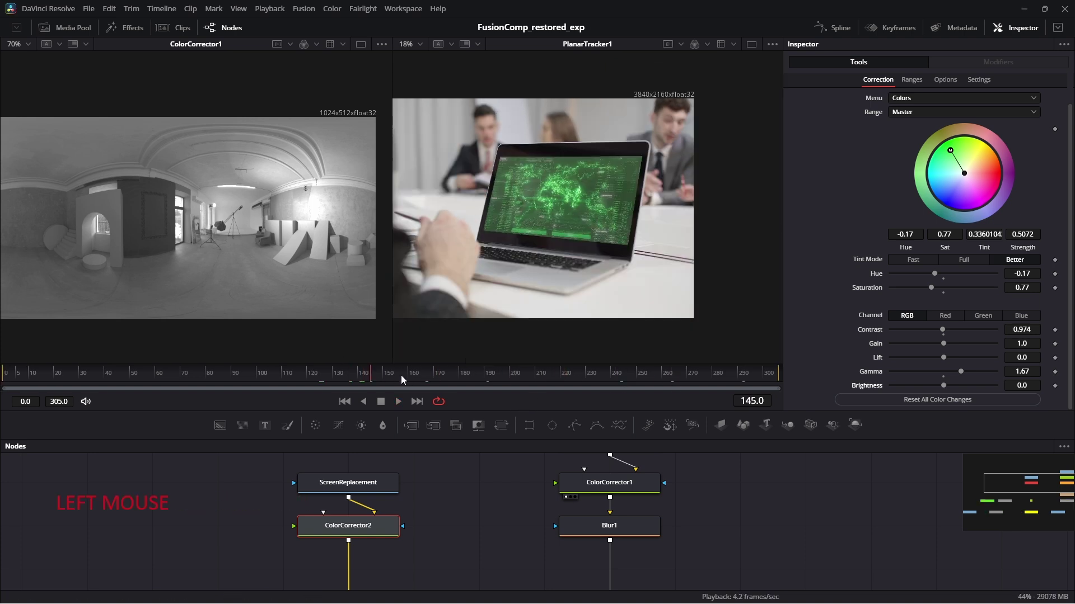
drag(401, 375, 439, 375)
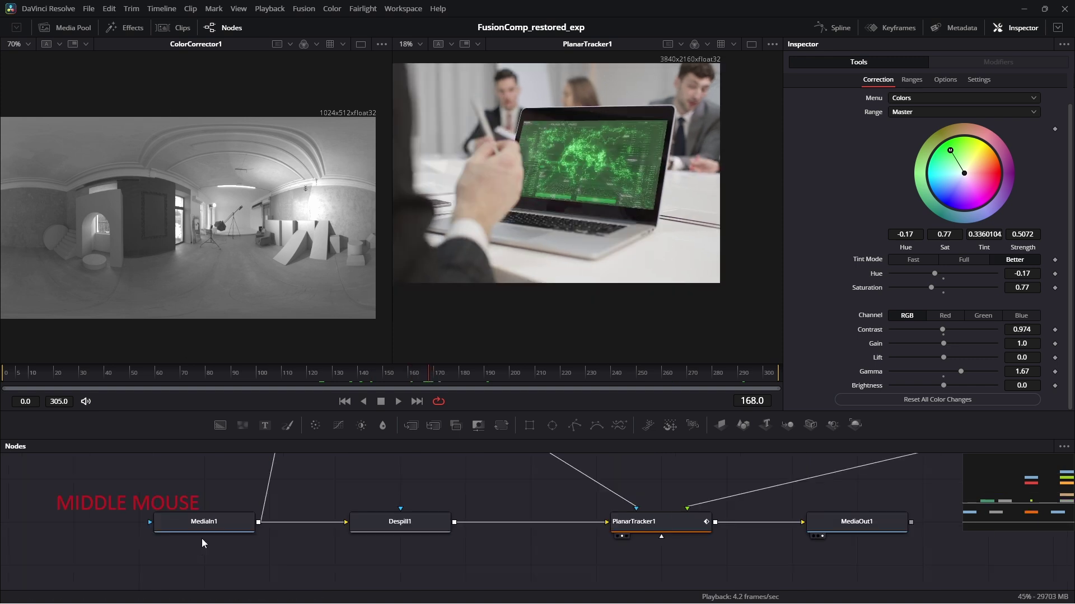
Show MediaIn1's original green-screen footage beside the PlanarTracker1 composite and fit it in view.
drag(211, 529, 116, 261)
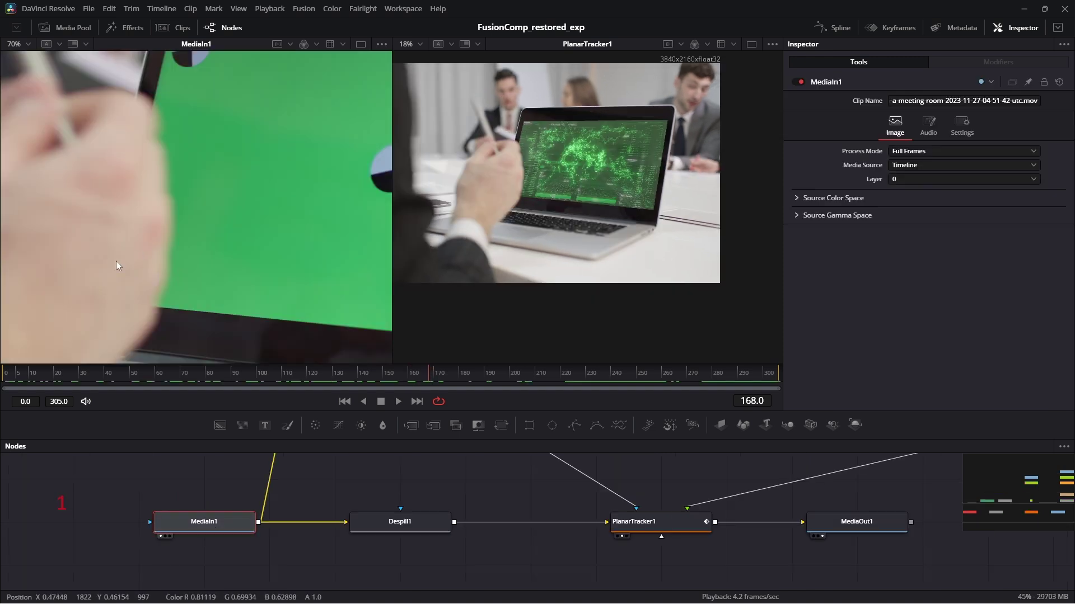
ctrl+scroll(240, 234, down, 5)
ctrl+scroll(285, 223, up, 4)
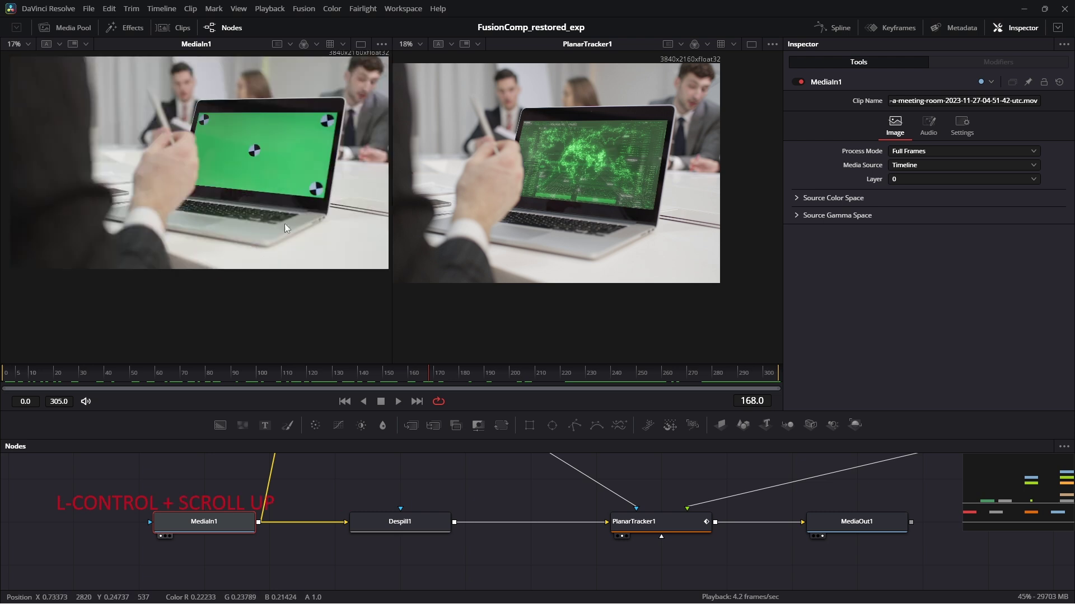
middle_click(371, 477)
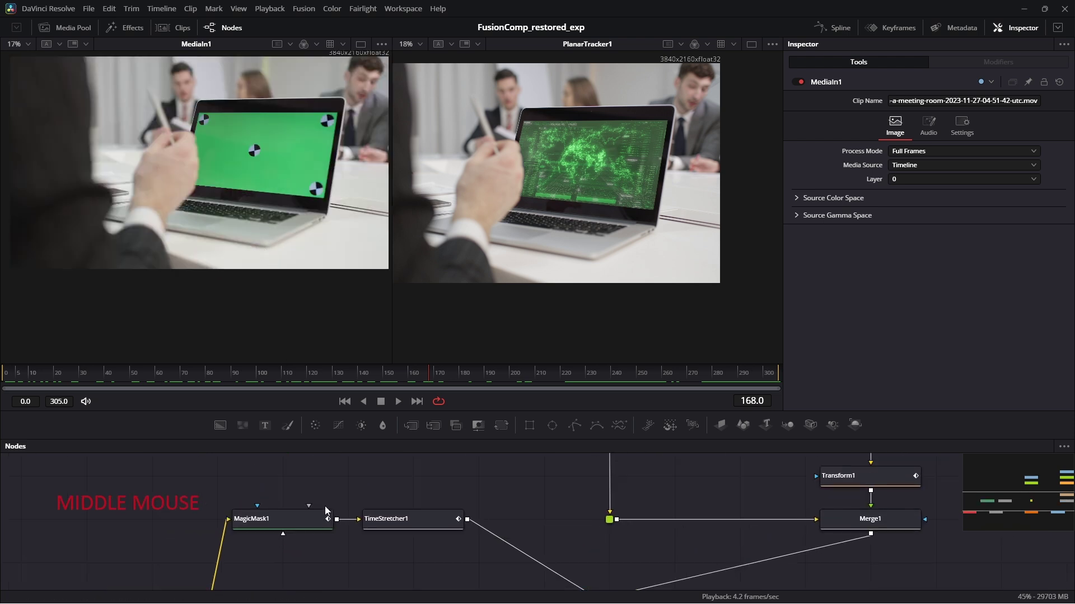
Show MagicMask1 beside the composite and scrub back to frame 74 to review the hand matte.
click(263, 518)
key(1)
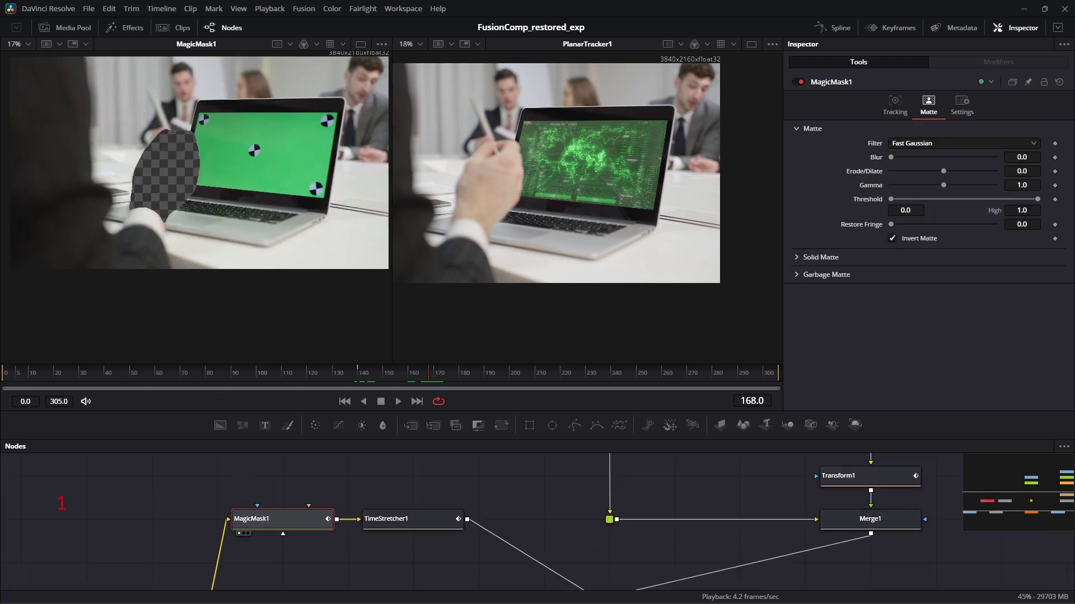
middle_click(276, 545)
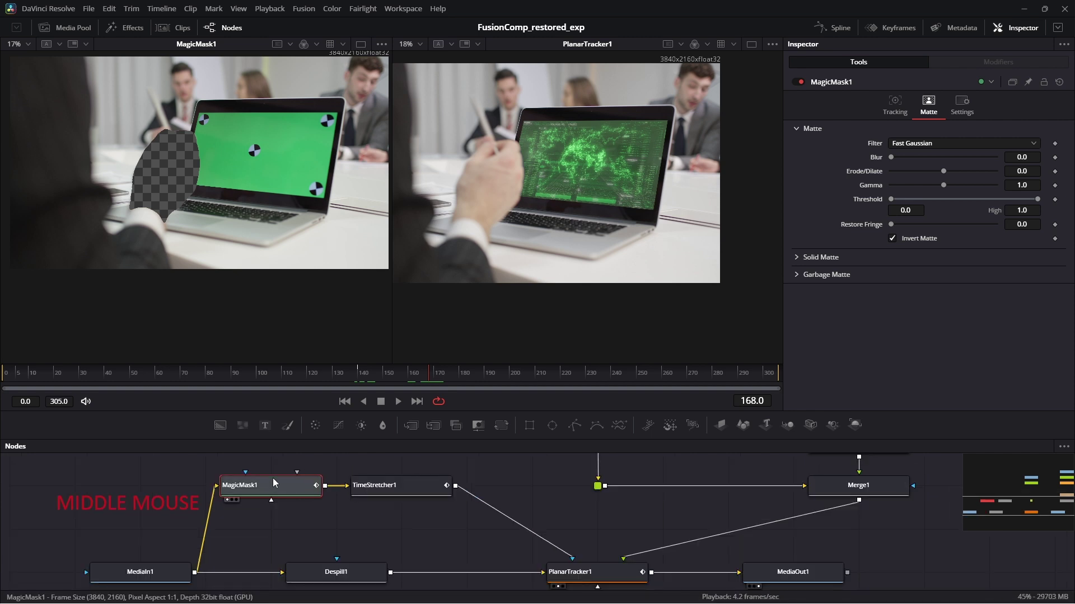
drag(344, 378, 192, 375)
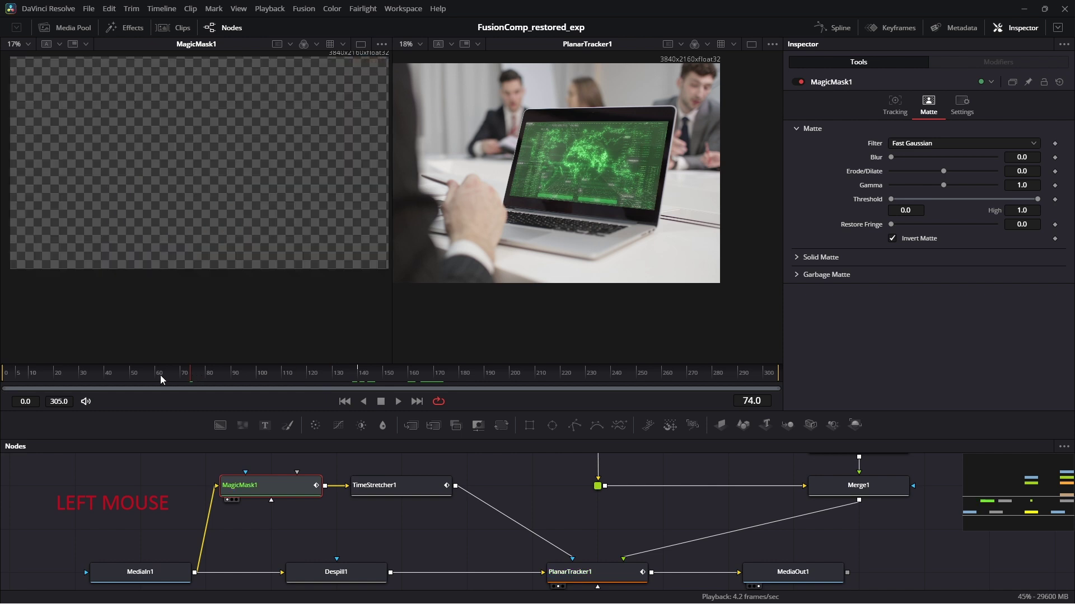
Show TimeStretcher1 beside the composite and check its hand mask at frames 140 and 111.
click(392, 487)
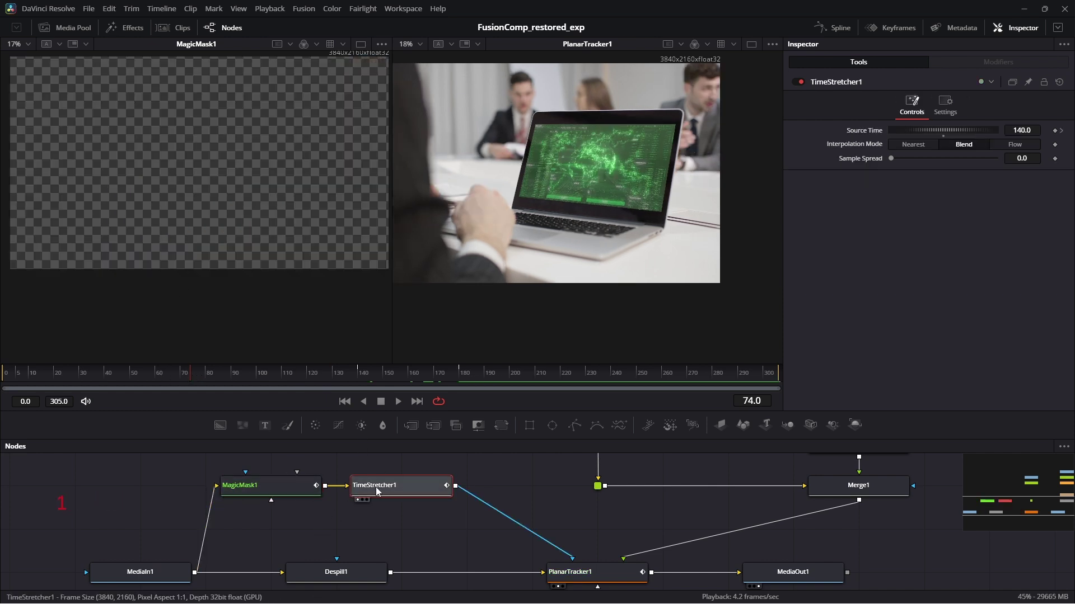
key(1)
click(360, 370)
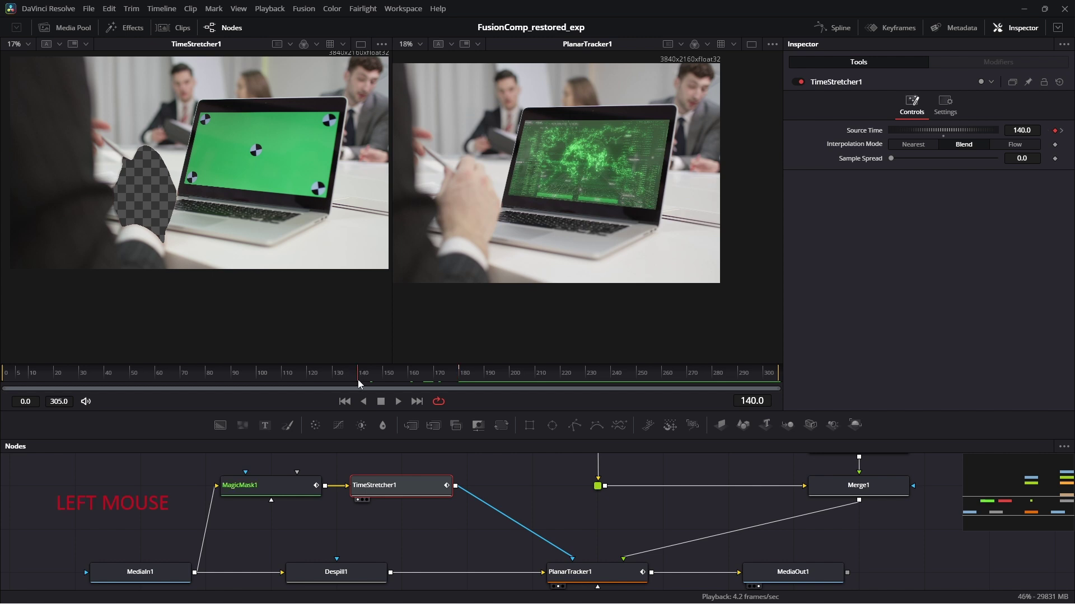
drag(336, 378, 285, 374)
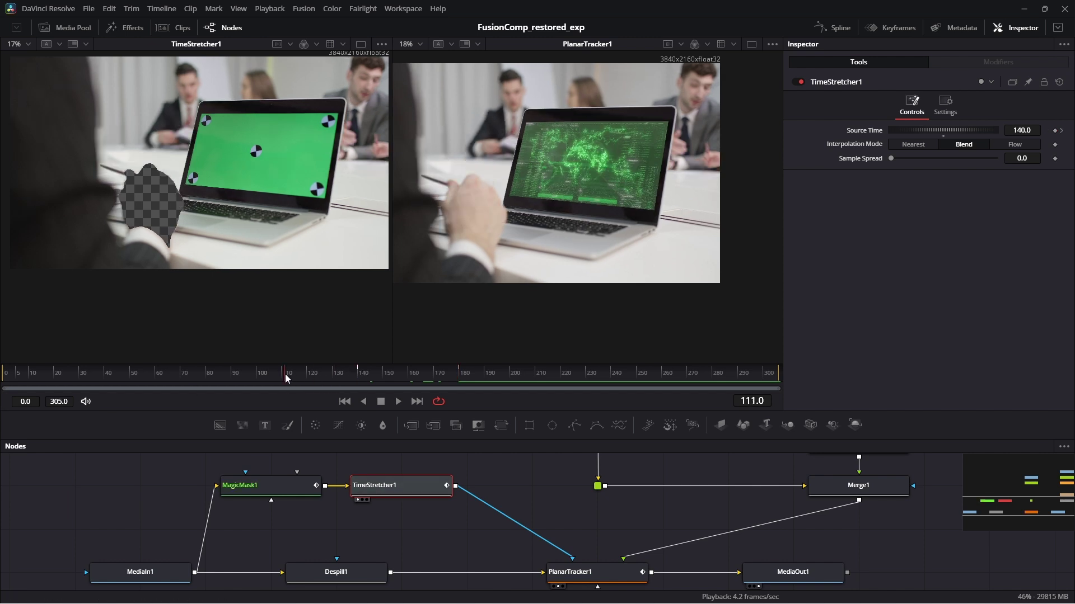
drag(424, 533, 312, 515)
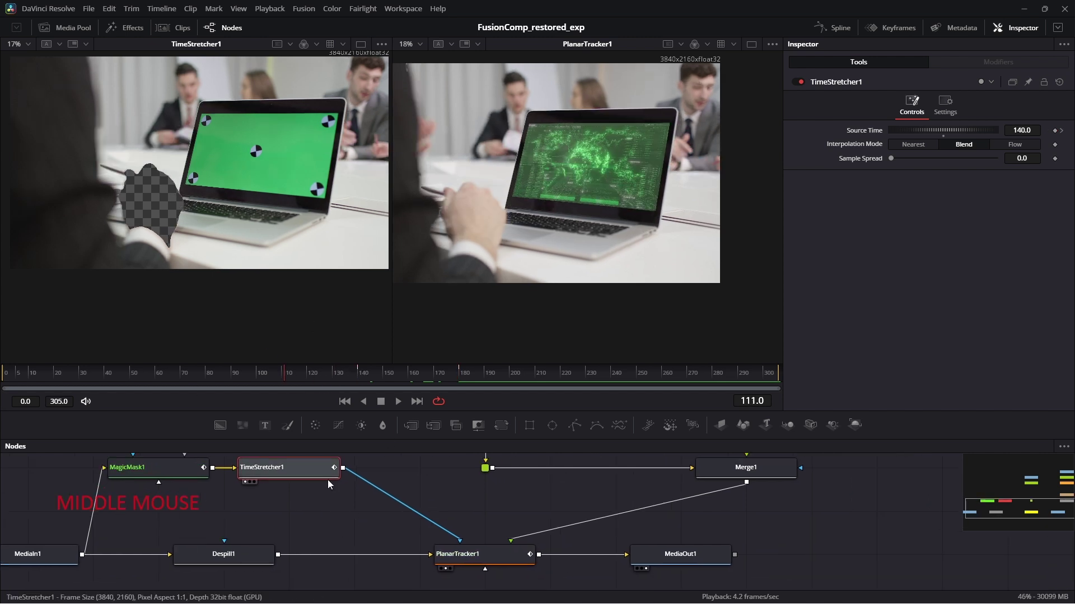
Review PlanarTracker1's Corner Pin settings and its node connections.
click(475, 555)
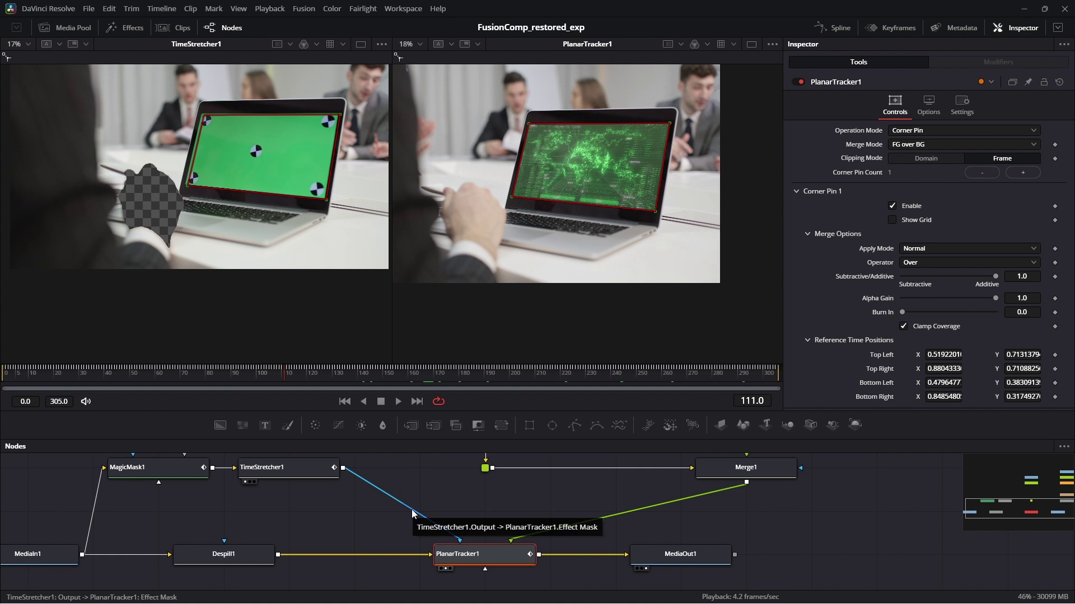
scroll(290, 575, down, 2)
scroll(303, 565, up, 2)
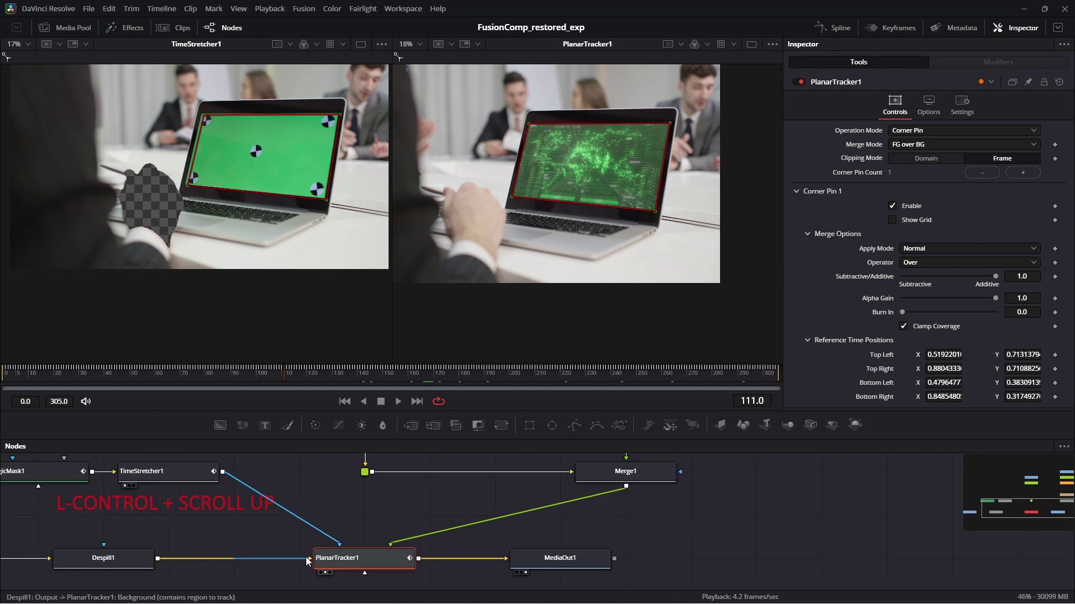
Compare the ScreenReplacement footage with ColorCorrector2's output in the viewer beside the composite.
drag(475, 542, 453, 553)
scroll(447, 538, down, 3)
drag(442, 510, 311, 229)
scroll(445, 492, up, 3)
click(443, 494)
drag(446, 529, 442, 501)
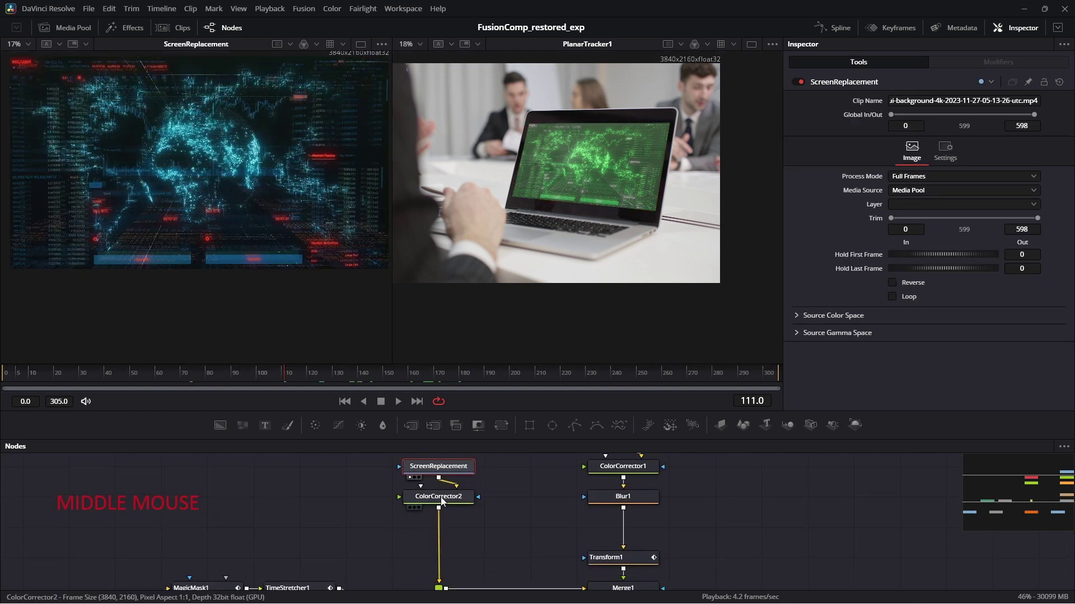
click(442, 500)
key(1)
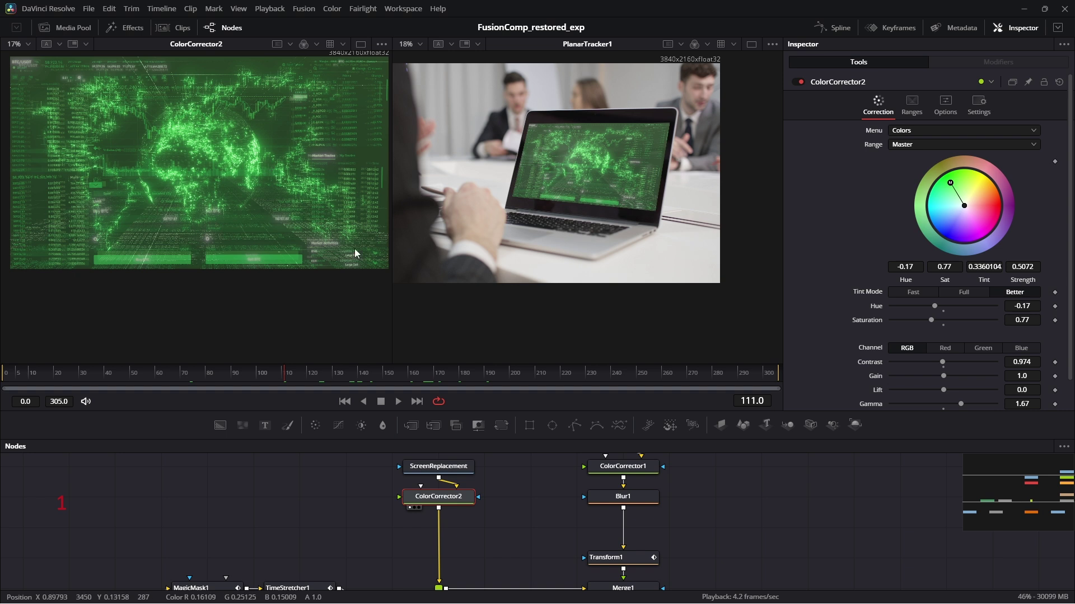
Show the HDR node's environment image beside ColorCorrector2's output and frame both images.
drag(492, 585, 406, 566)
drag(540, 473, 511, 560)
click(510, 486)
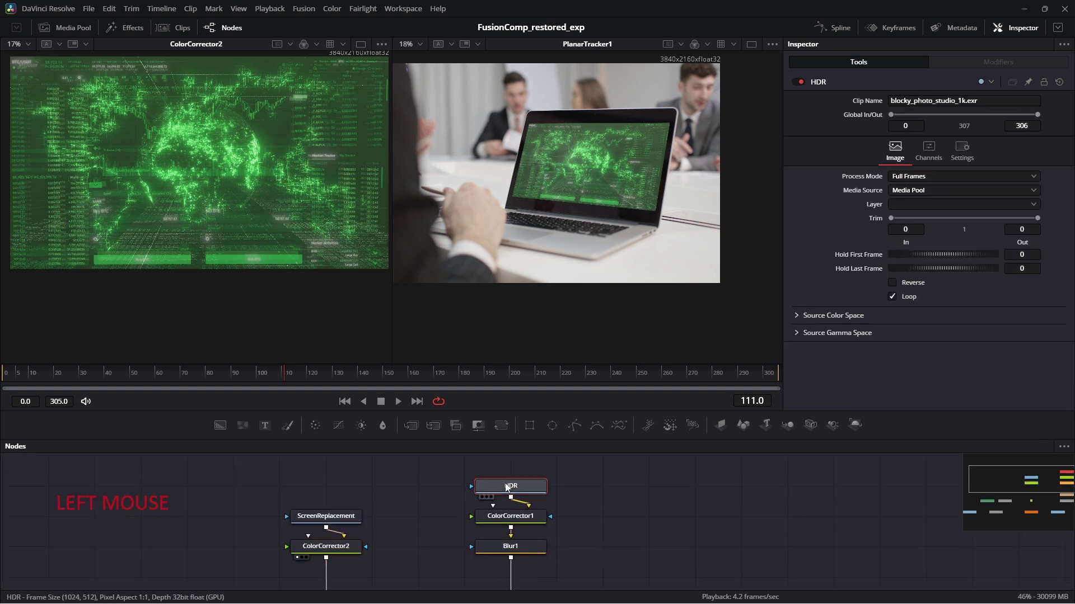
key(2)
scroll(502, 195, up, 3)
drag(502, 195, 521, 257)
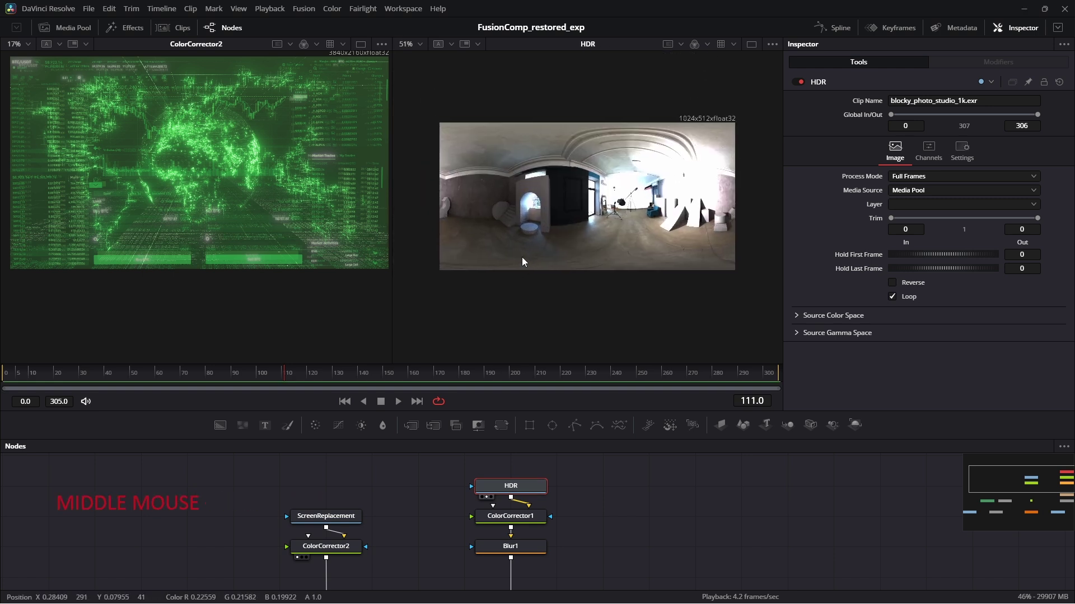
scroll(523, 258, up, 1)
drag(285, 225, 281, 302)
Show ColorCorrector1 in place of the HDR image to review the desaturated environment.
drag(549, 521, 558, 489)
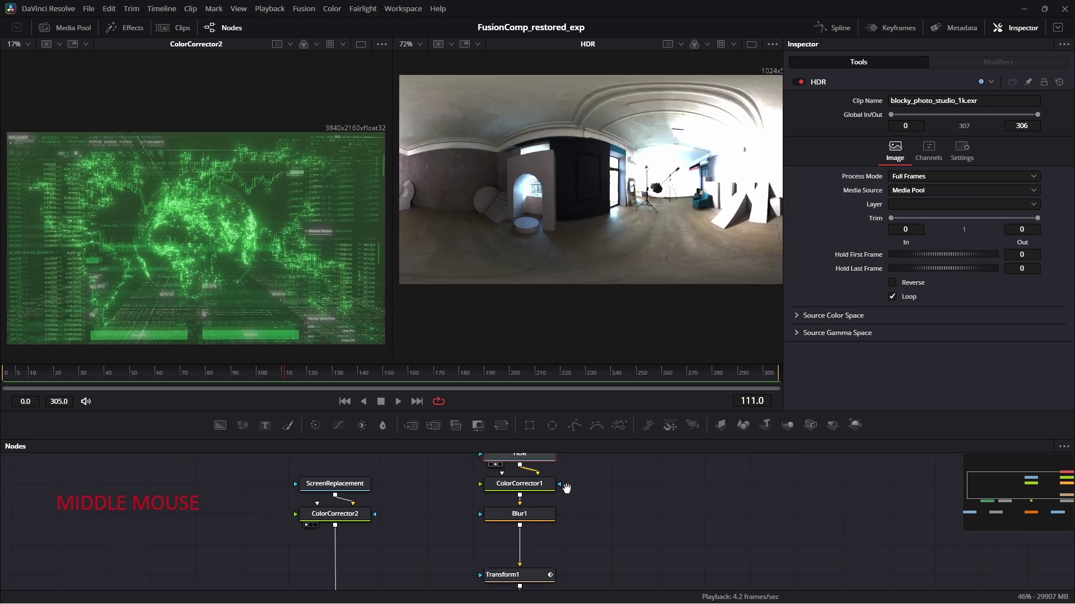
drag(646, 482, 634, 501)
click(509, 503)
key(2)
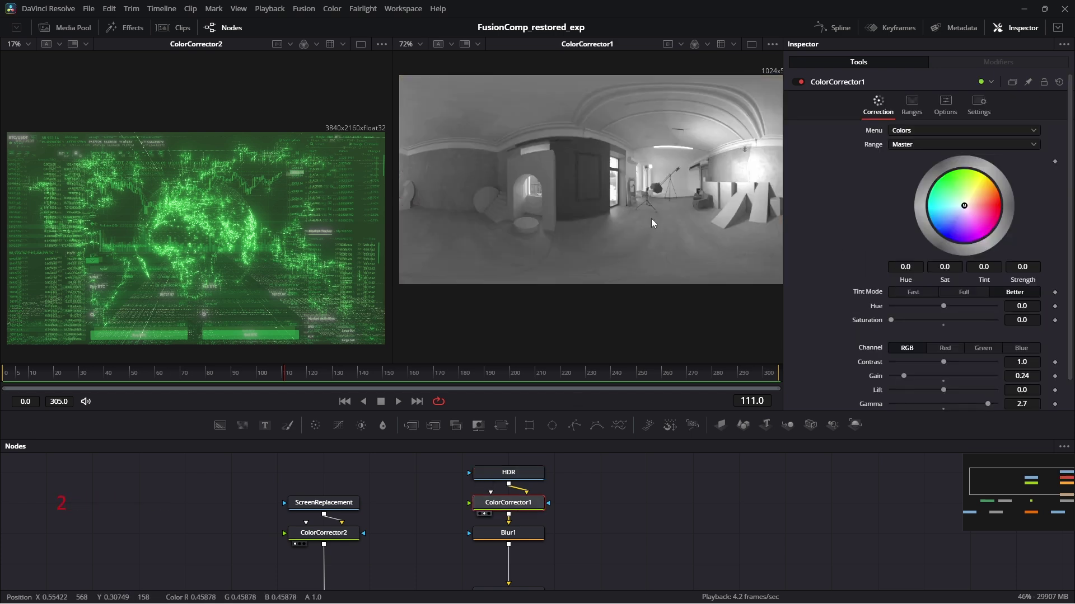
View the outputs of Blur1 and Transform1 in turn to review the blurred, shifted environment.
drag(520, 532, 539, 458)
click(520, 479)
key(2)
click(512, 498)
key(2)
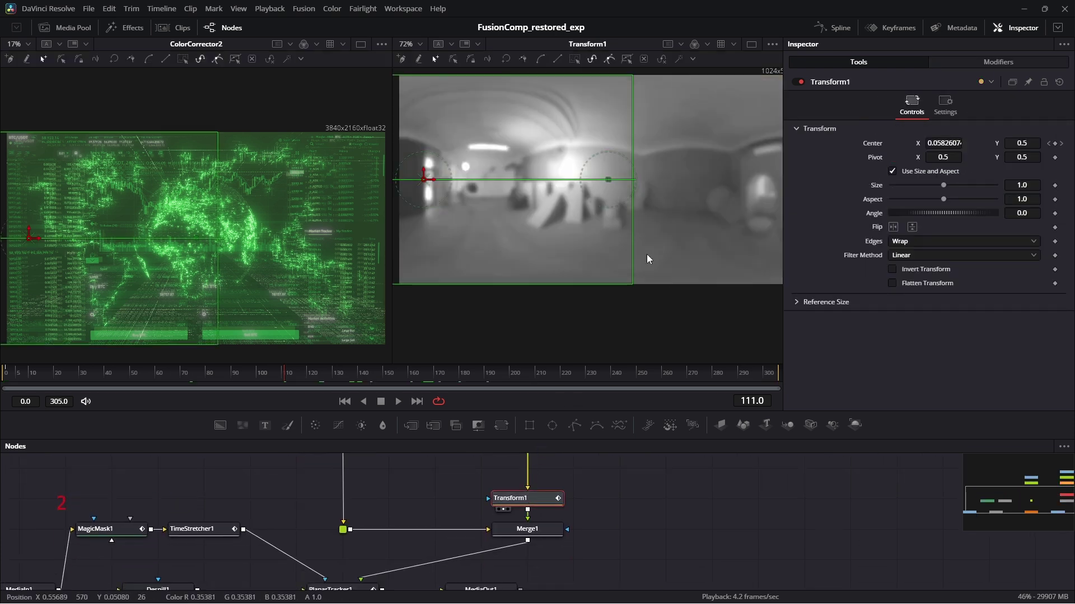
Examine Transform1's Center path displacement track in the Keyframes editor, fitted to the full range, and close the editor.
click(894, 29)
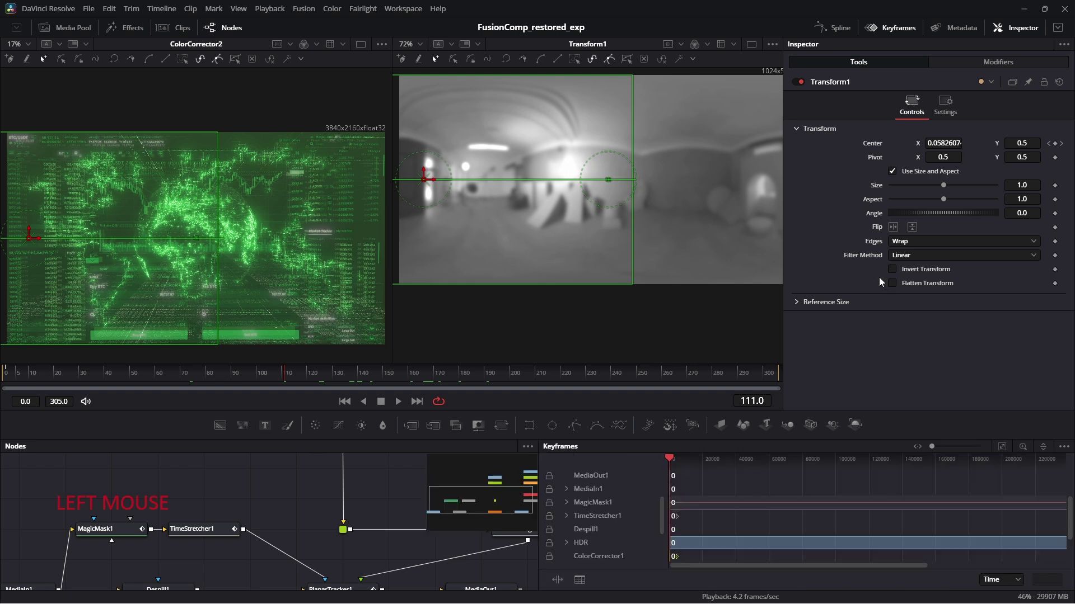
click(1001, 447)
scroll(823, 521, down, 2)
click(622, 558)
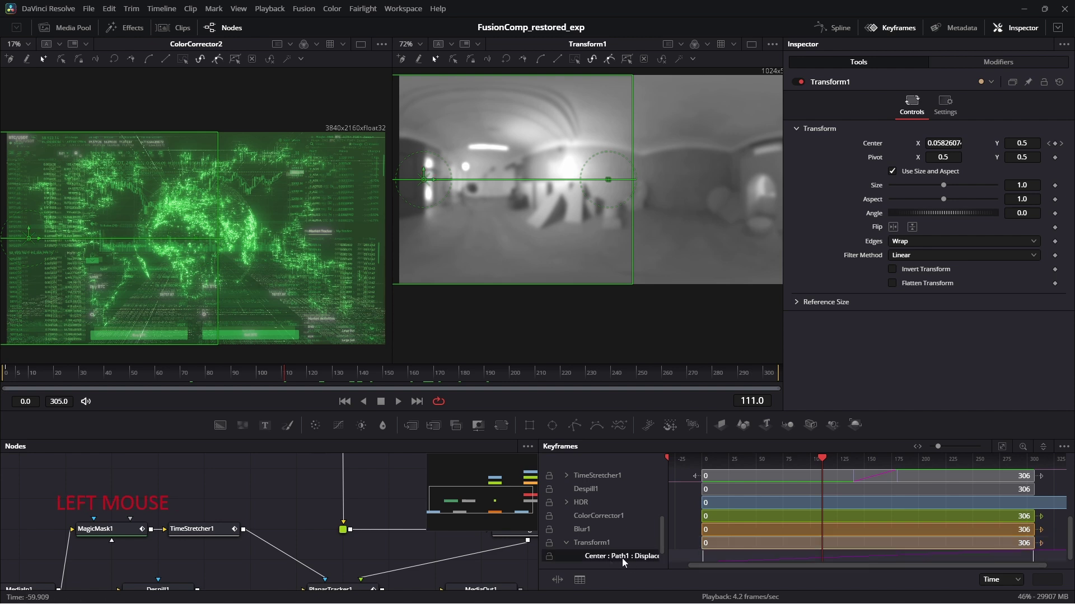
click(882, 33)
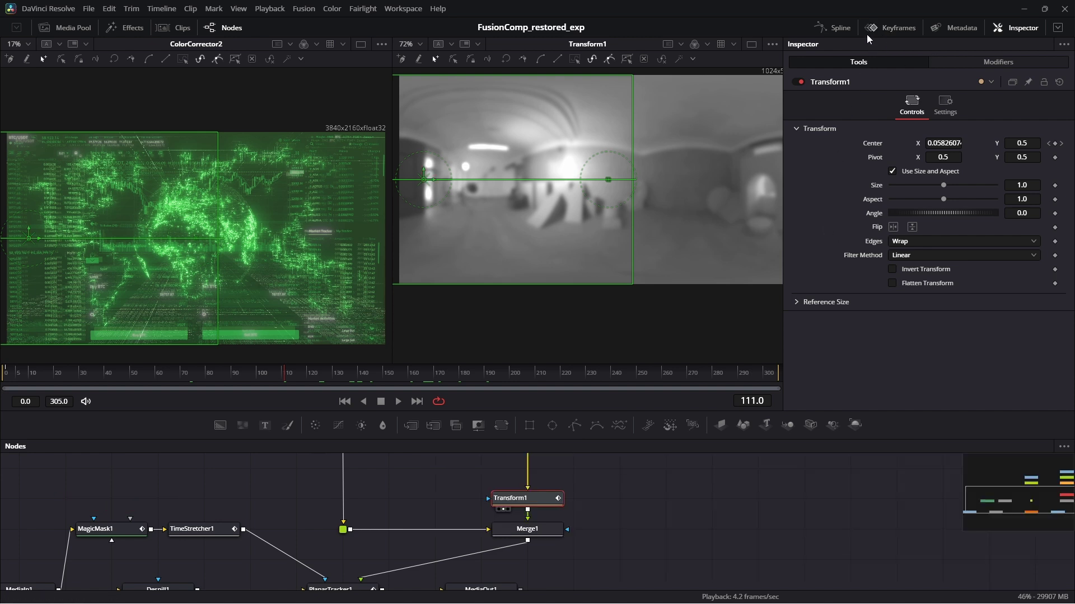
Examine Transform1's displacement curve fitted in the Spline editor and close the editor.
click(833, 27)
click(1020, 446)
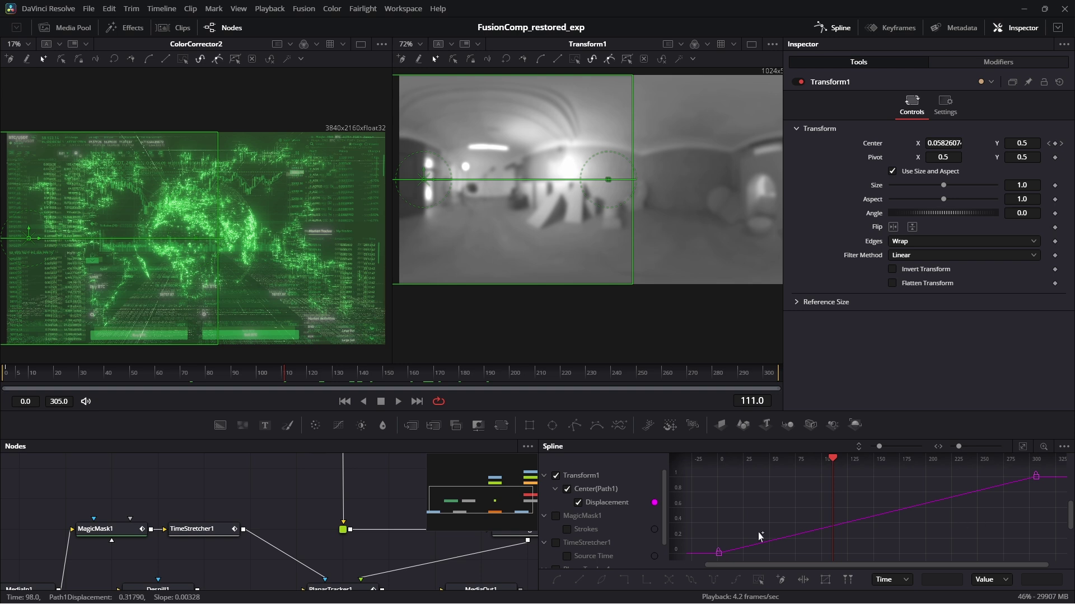
click(859, 27)
View Merge1's output and move to frame 165 to examine the reflections over the HUD footage.
click(526, 529)
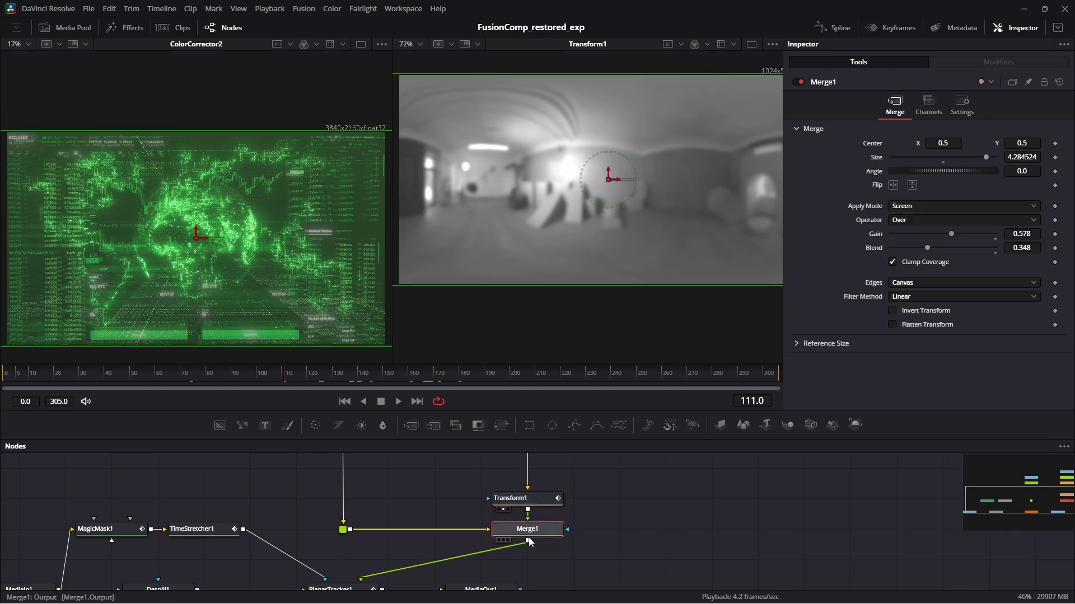
key(2)
scroll(497, 270, down, 3)
drag(478, 508, 512, 565)
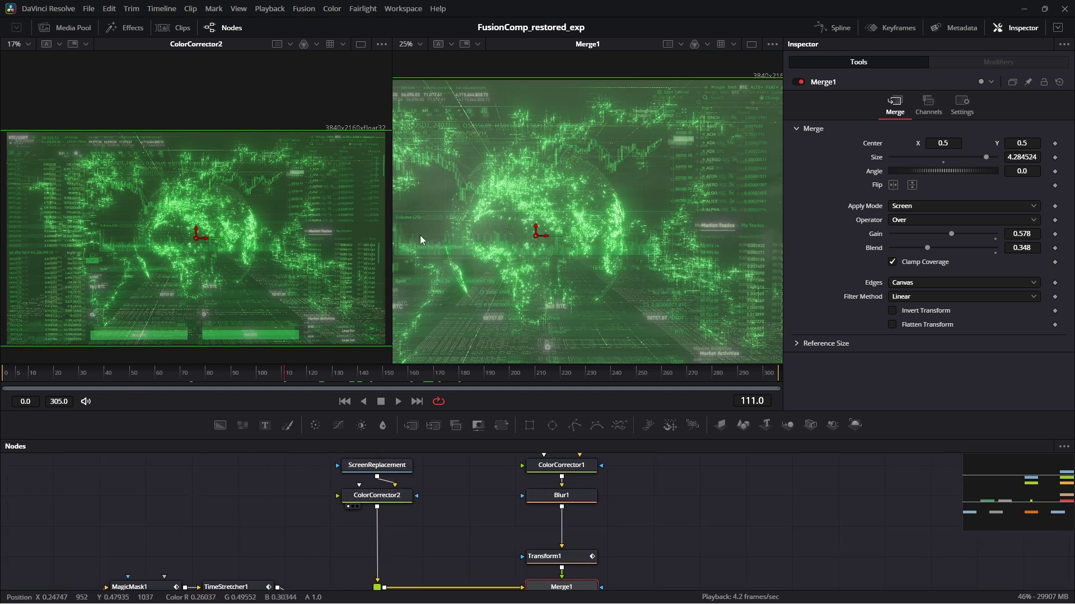
scroll(520, 278, down, 2)
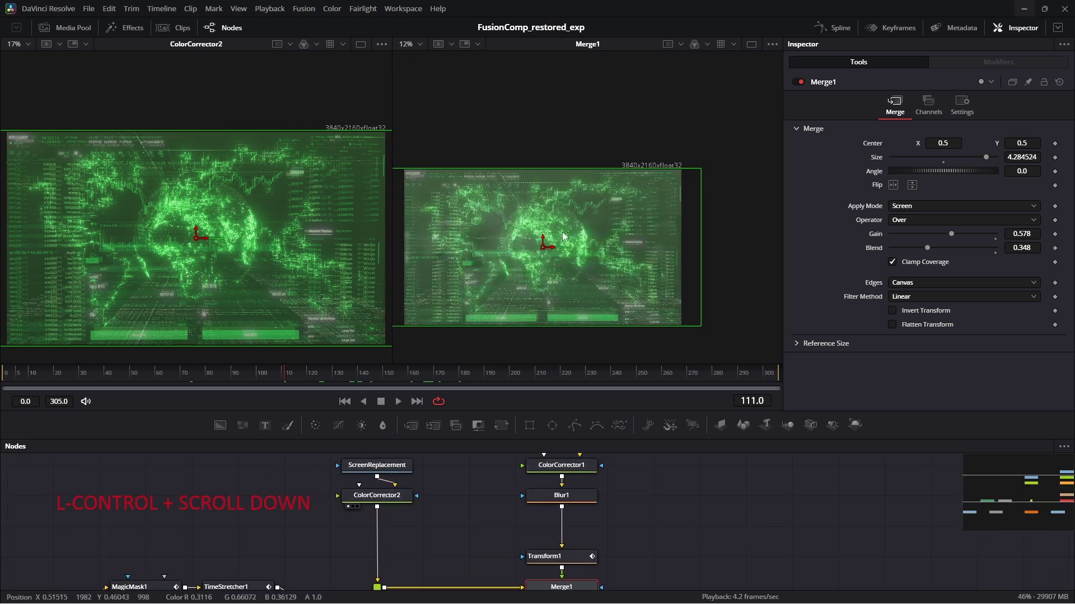
drag(463, 380, 421, 383)
scroll(647, 211, up, 2)
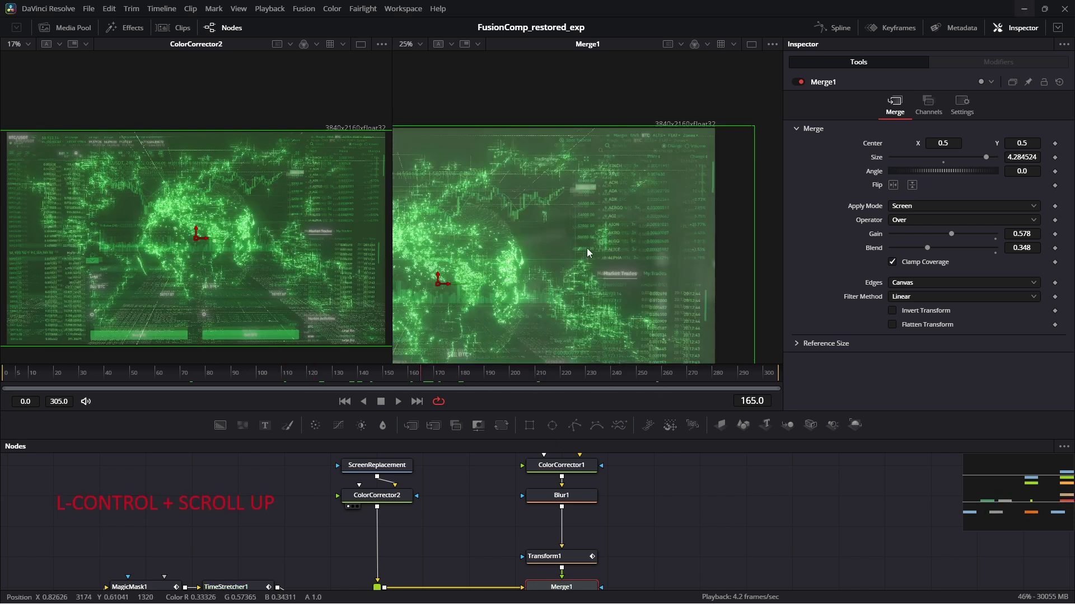
Set Merge1's Blend to 0.572 to strengthen the screen reflections.
mouse_move(928, 248)
mouse_down()
mouse_move(1005, 249)
mouse_move(840, 247)
mouse_move(948, 247)
mouse_up()
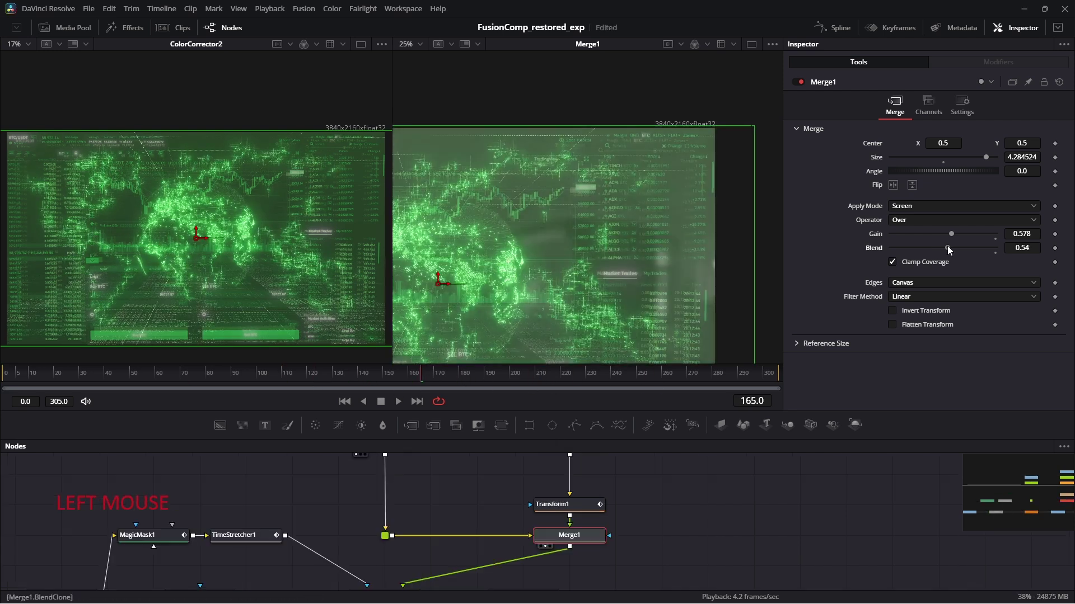
scroll(969, 220, down, 2)
drag(948, 246, 950, 247)
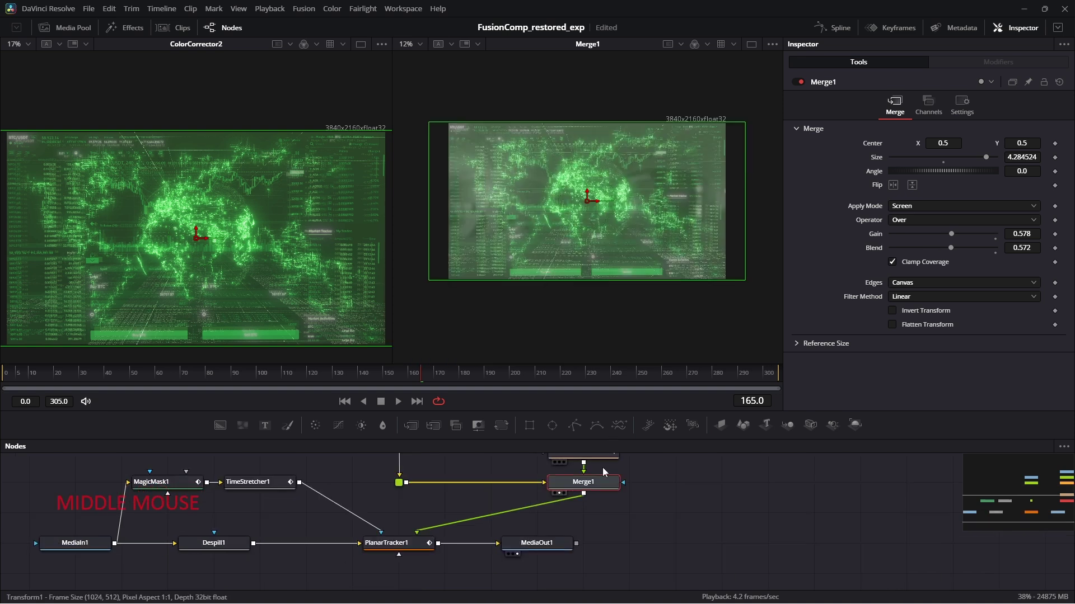
scroll(603, 472, down, 1)
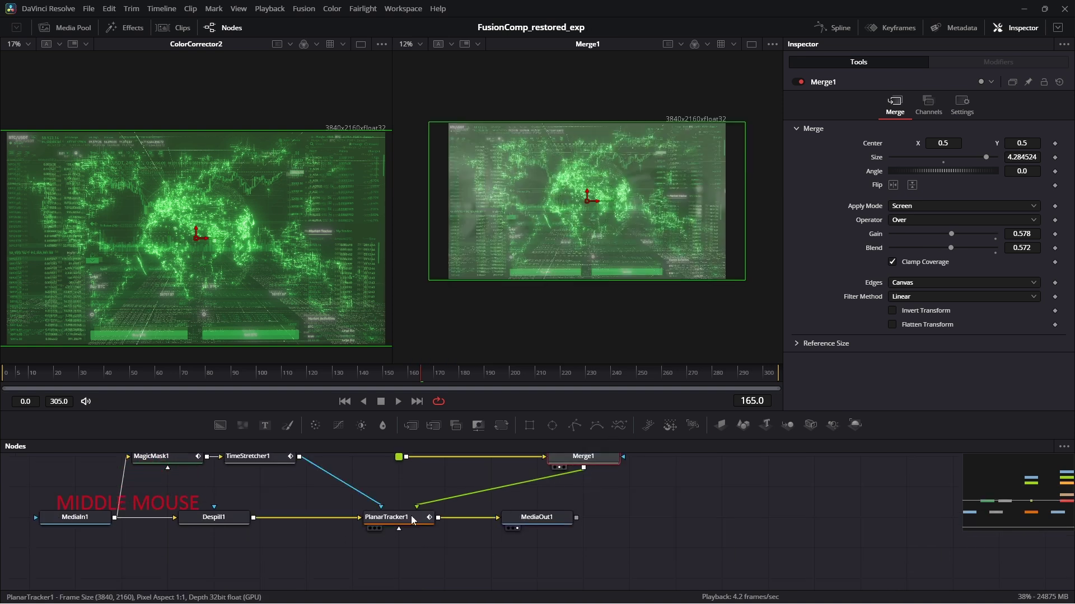
Display PlanarTracker1's composite alongside Merge1's output and set Merge1's Blend to 0.23 to soften the screen reflections.
click(394, 518)
key(1)
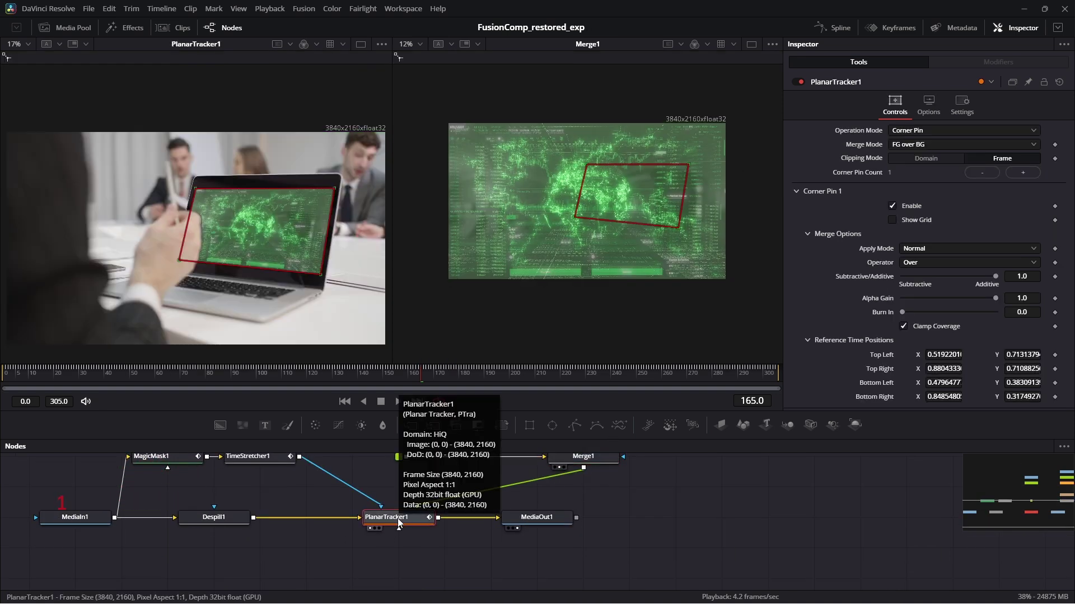
scroll(267, 240, up, 2)
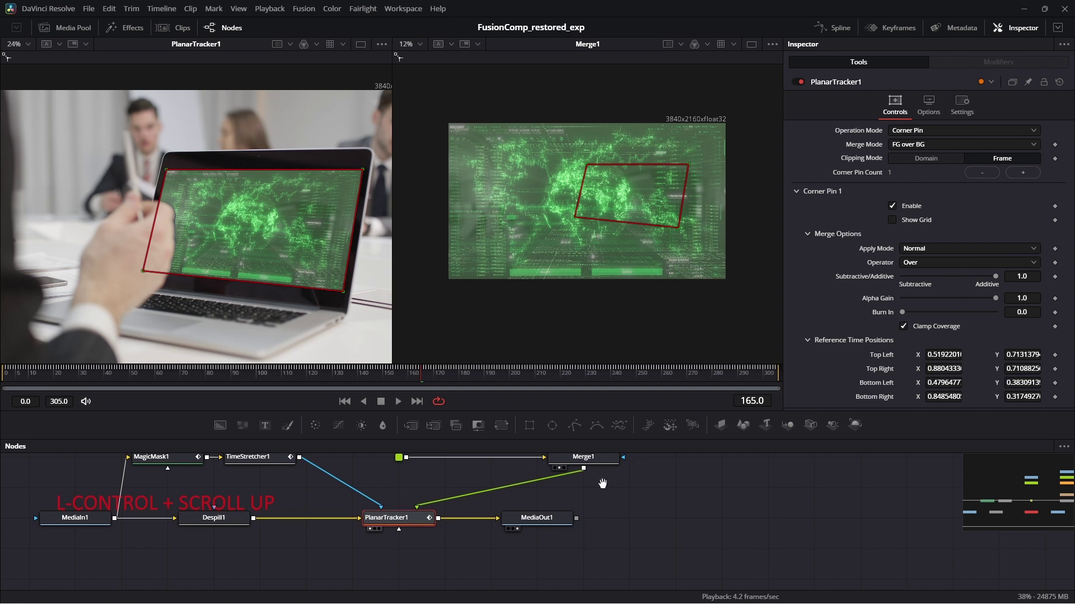
drag(602, 482, 587, 525)
click(586, 499)
drag(954, 246, 917, 250)
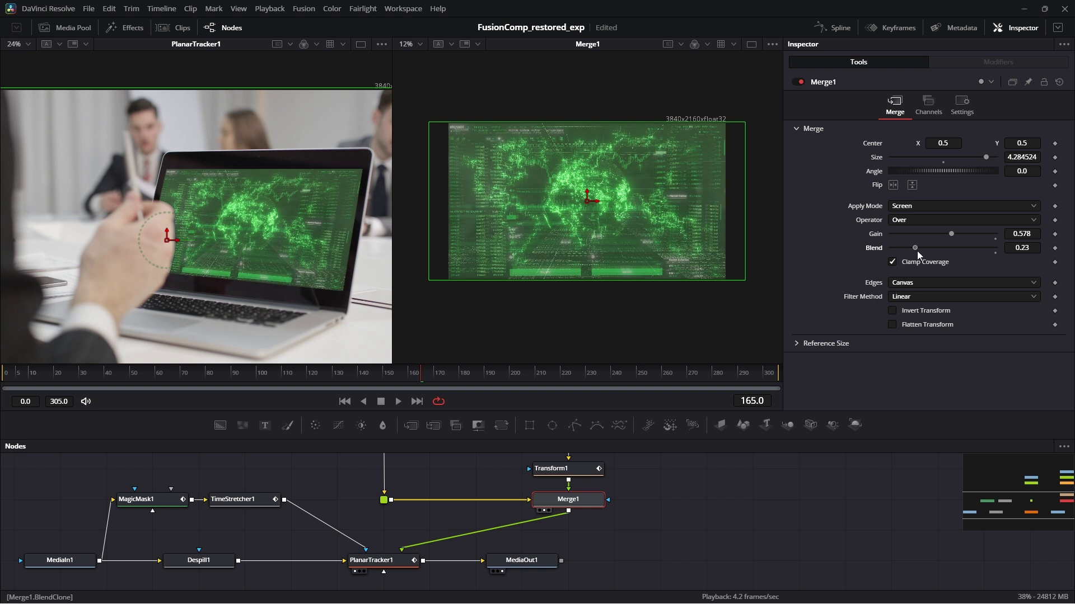
Select MediaOut1 to hide the tracker overlay and examine the composited laptop screen at frames 91 and 127.
click(426, 551)
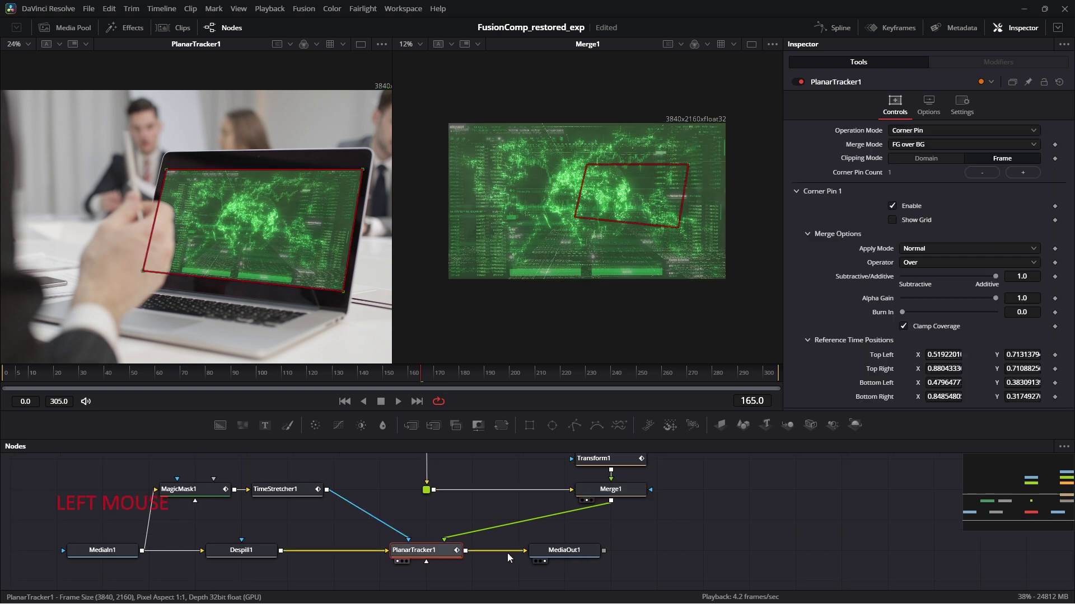
click(567, 553)
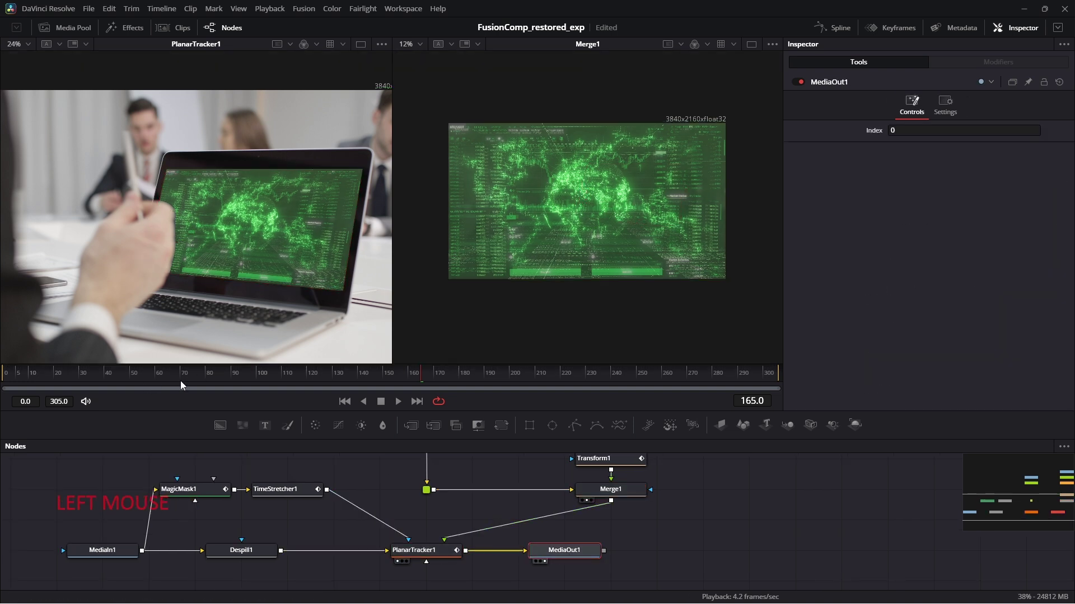
scroll(261, 260, down, 4)
scroll(259, 261, up, 2)
drag(507, 374, 239, 376)
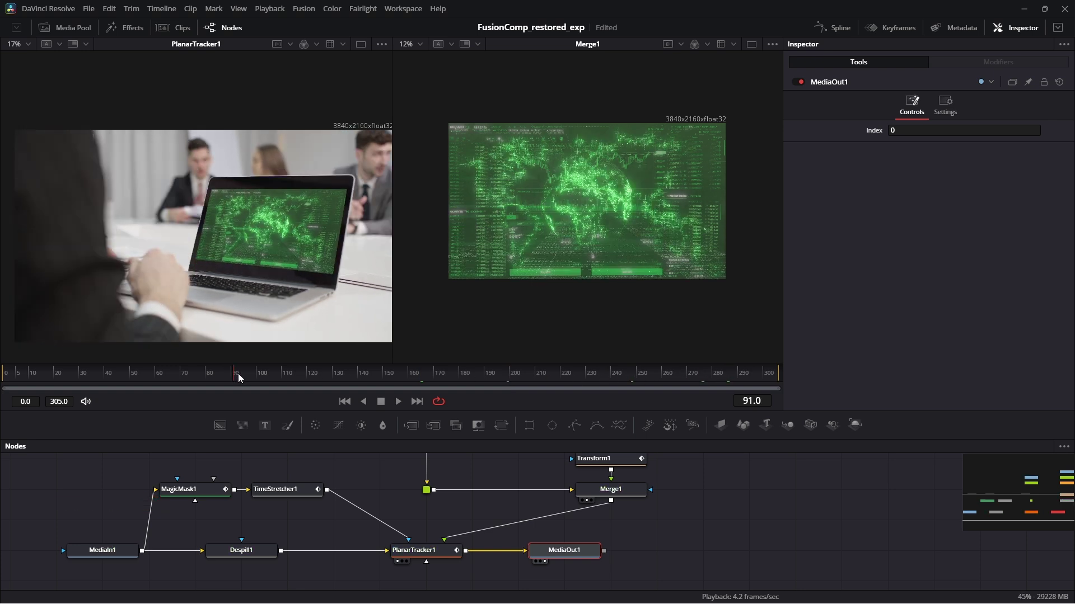
click(325, 373)
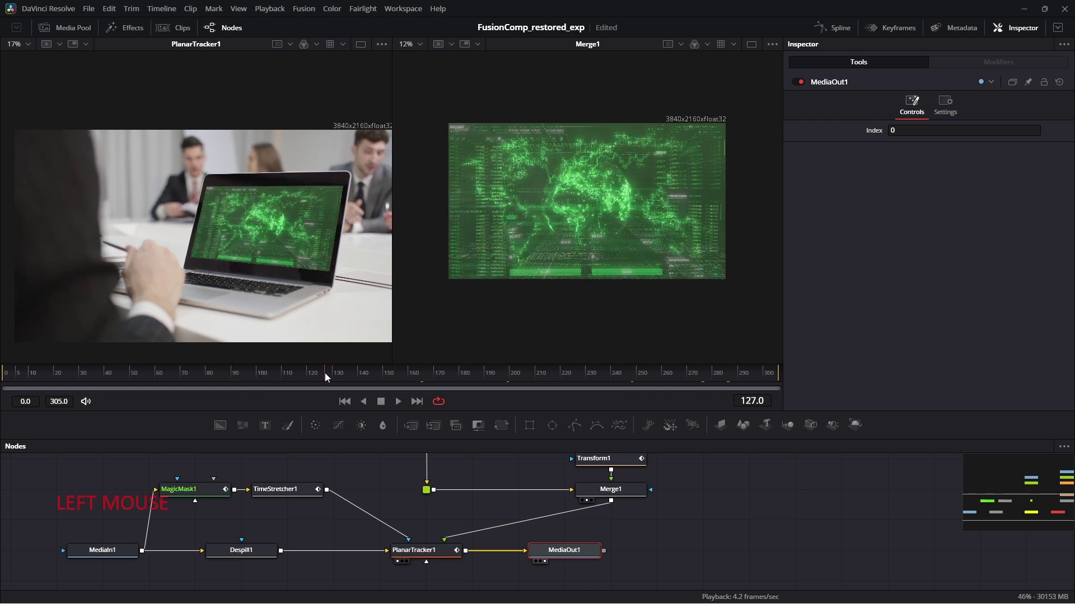